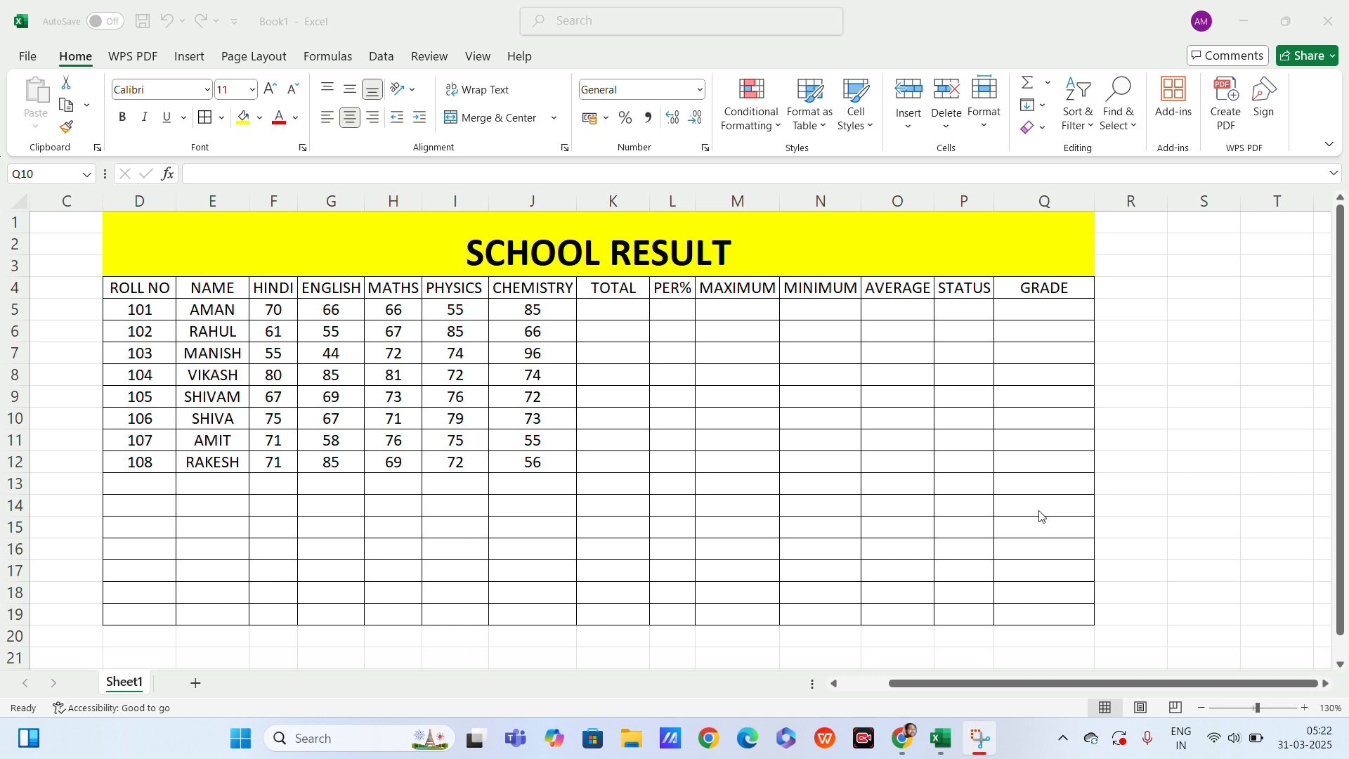
# Enter =SUM(F5:J5) in cell K5 to total the first student's five subject marks
pyautogui.scroll(1, 528, 327)
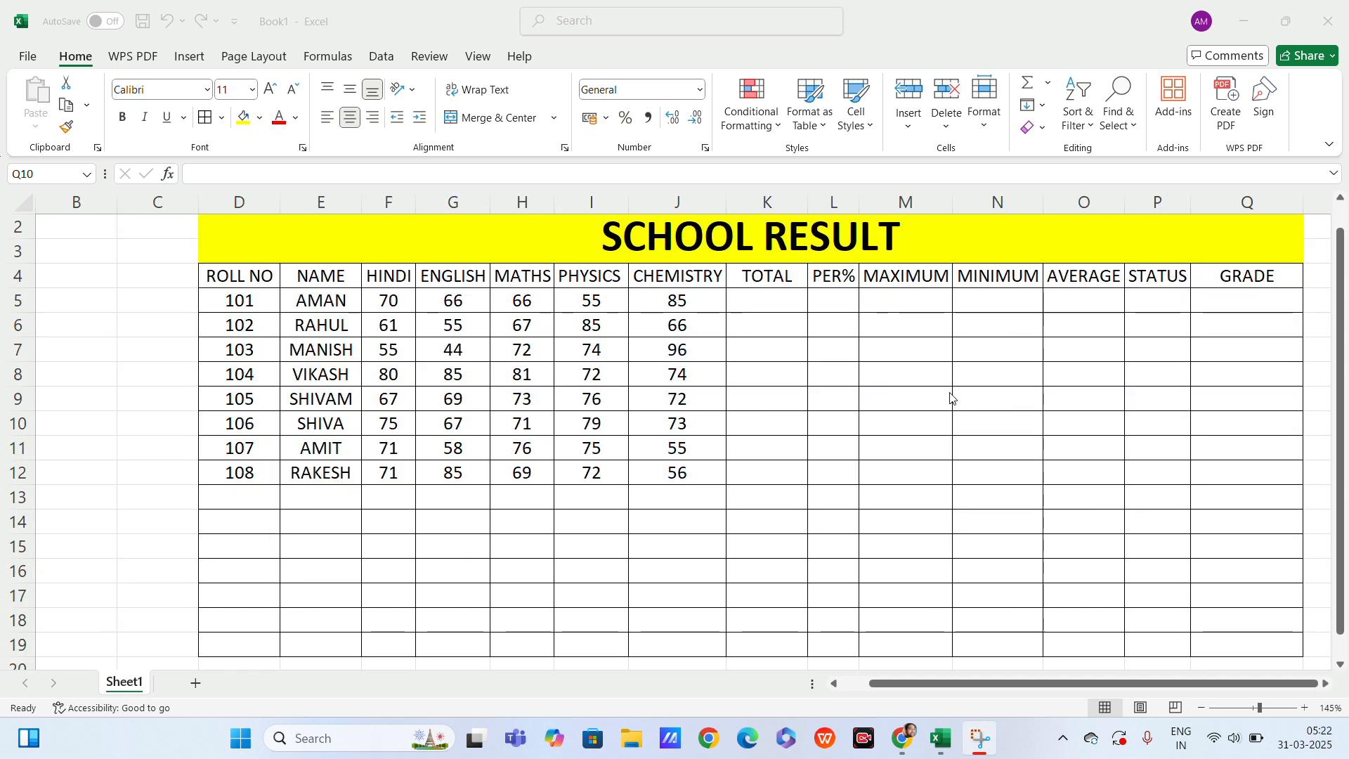
pyautogui.scroll(1, 756, 299)
pyautogui.scroll(1, 688, 323)
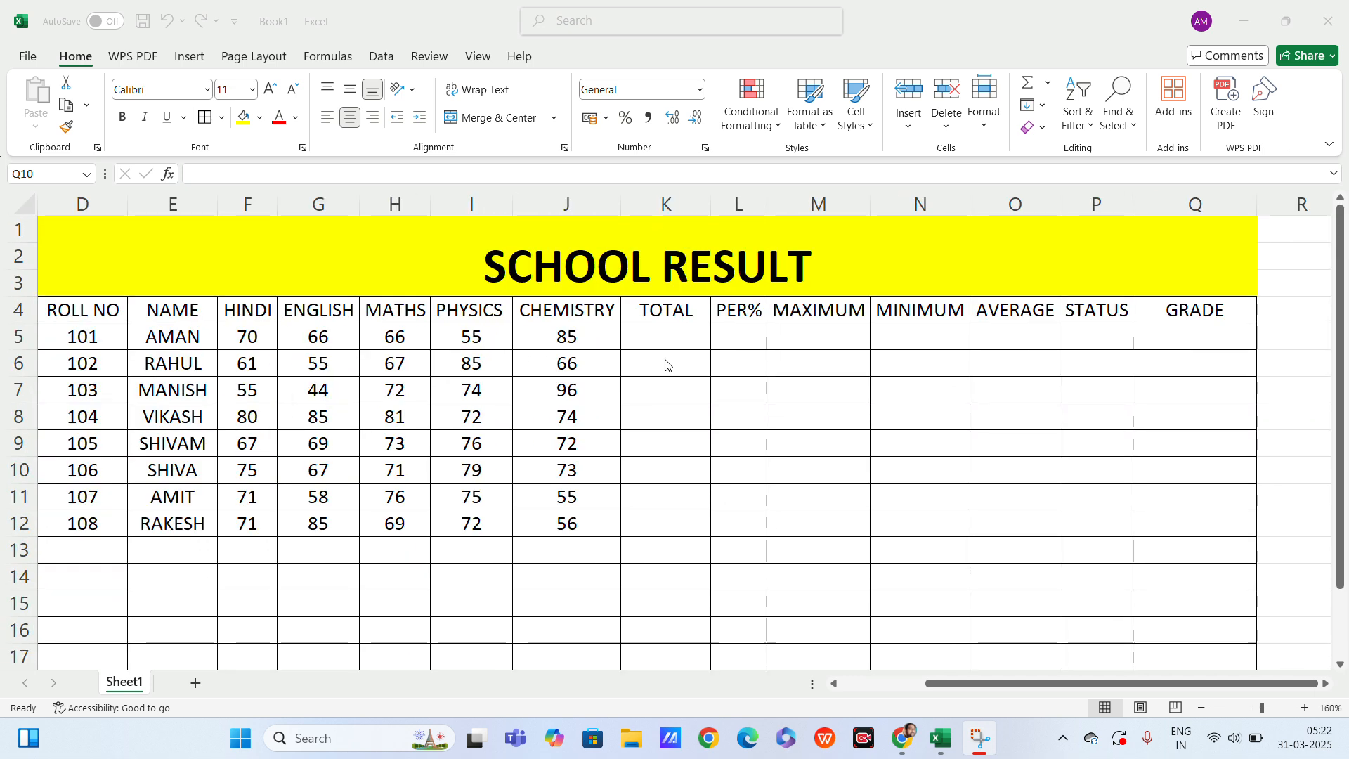
pyautogui.click(668, 336)
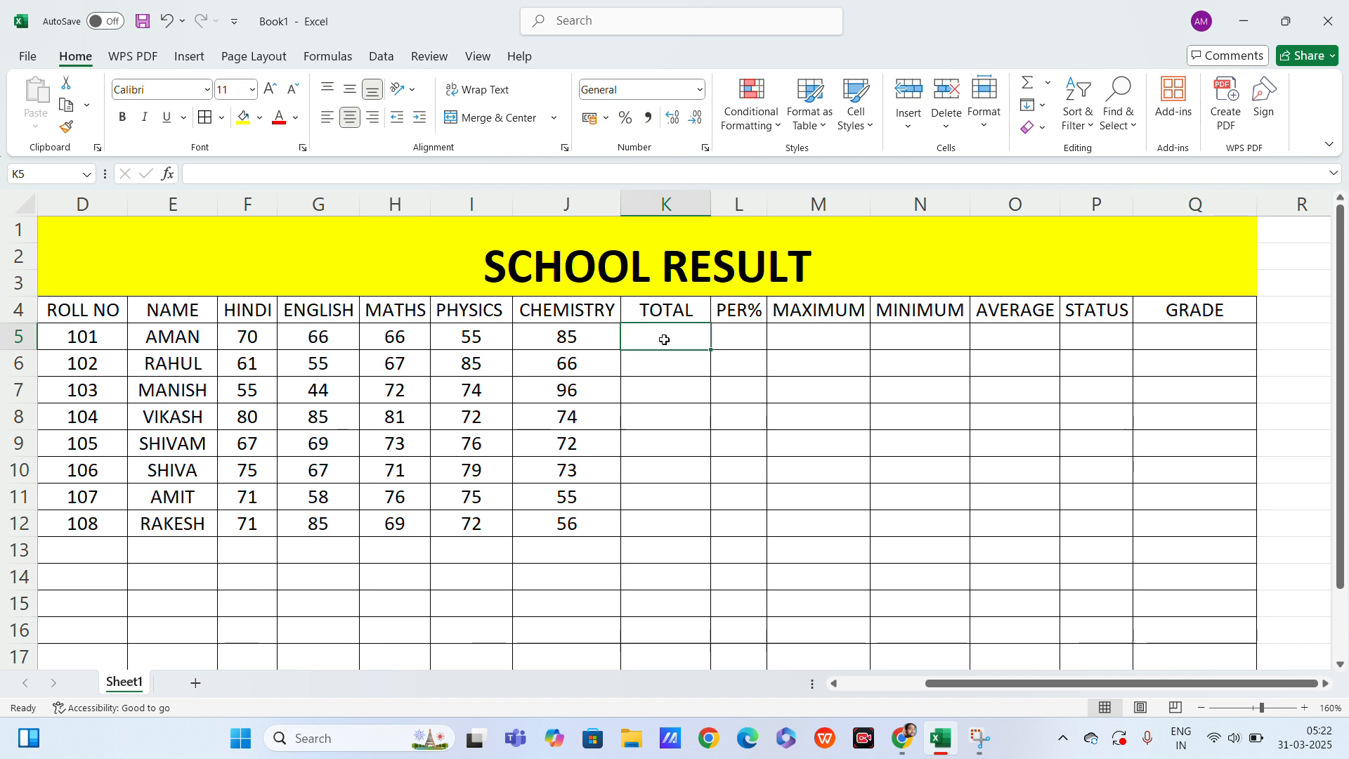
pyautogui.write('=')
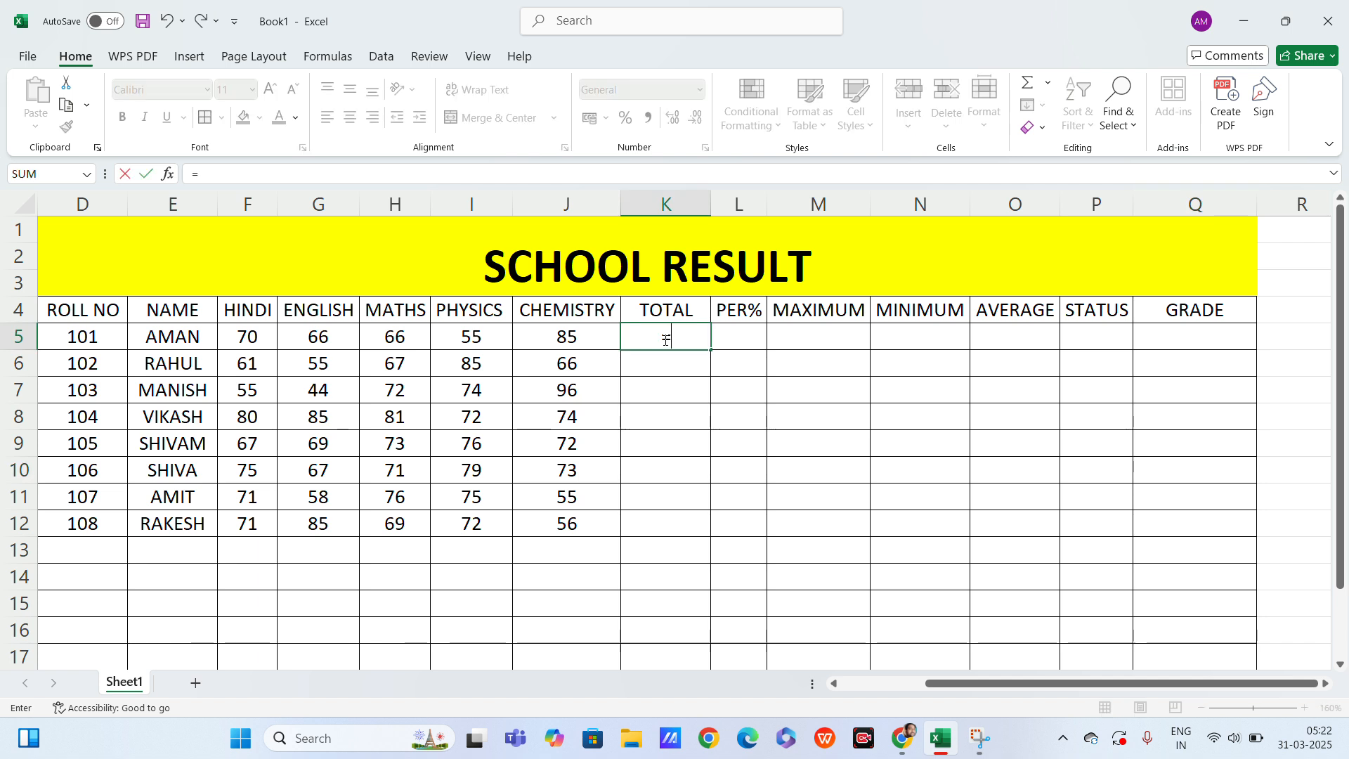
pyautogui.write('SUM')
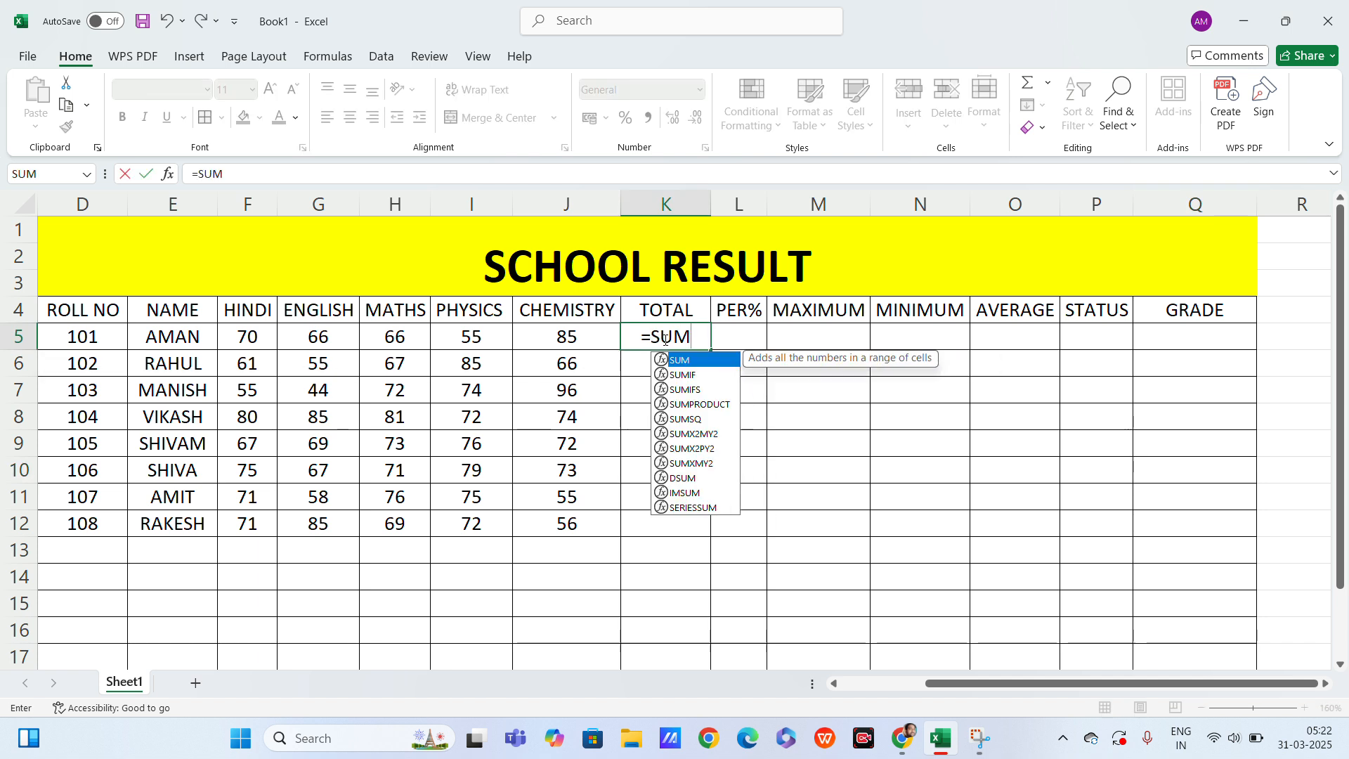
pyautogui.write('(')
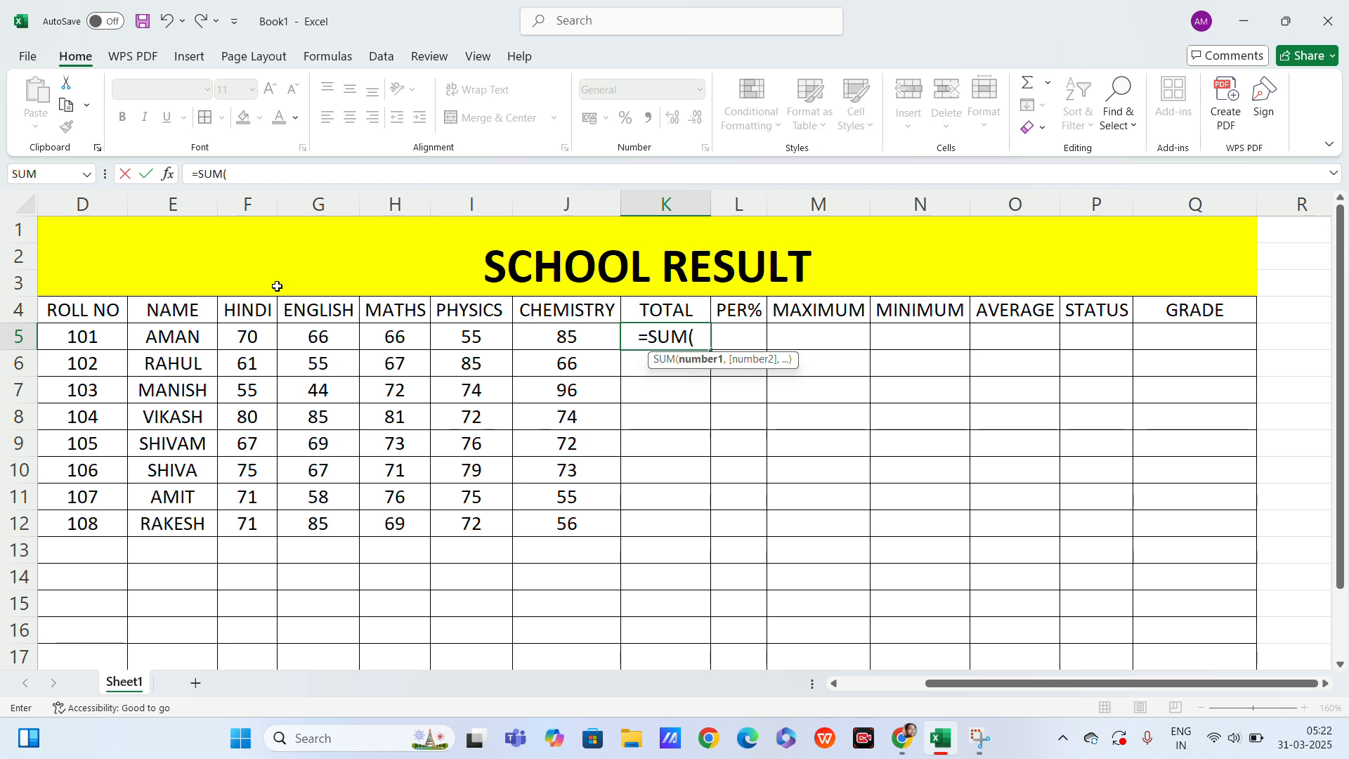
pyautogui.moveTo(230, 337); pyautogui.dragTo(524, 343)
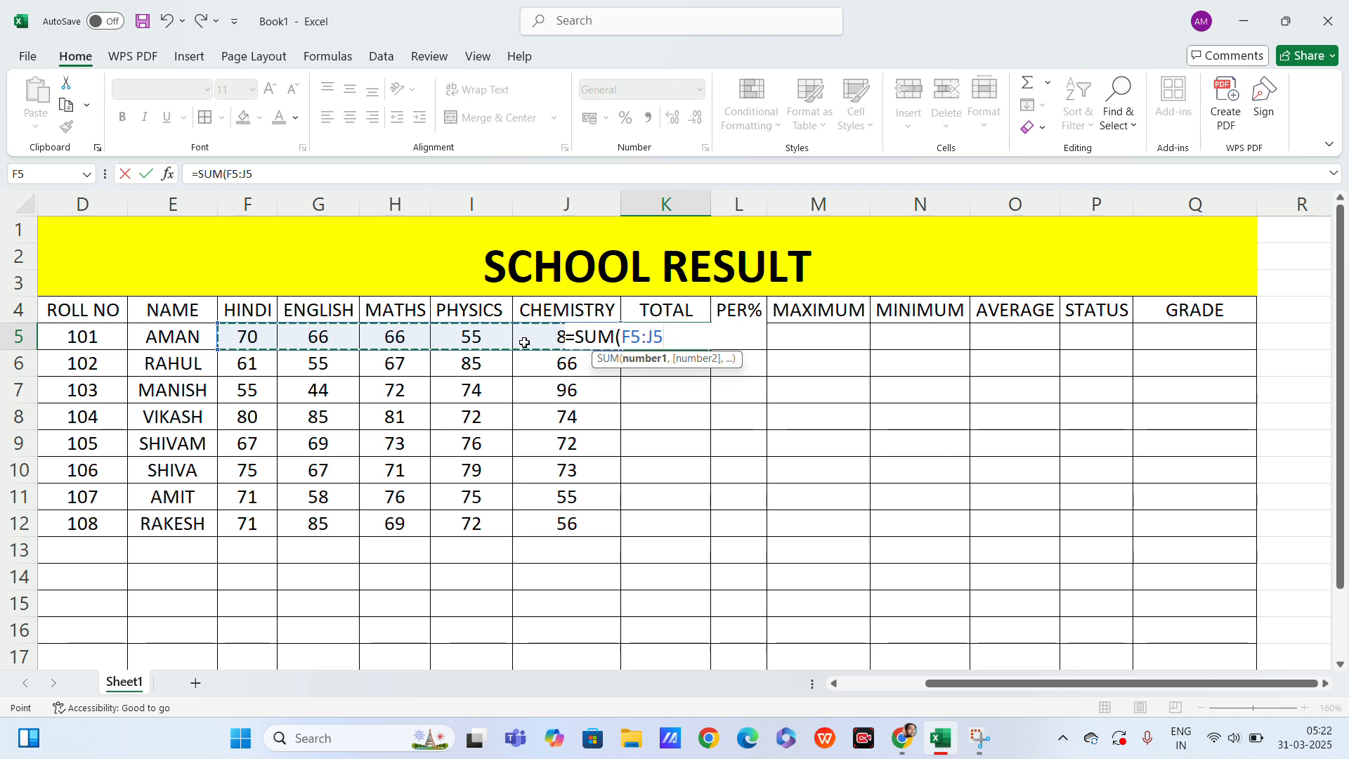
pyautogui.write(')')
pyautogui.press('Return')
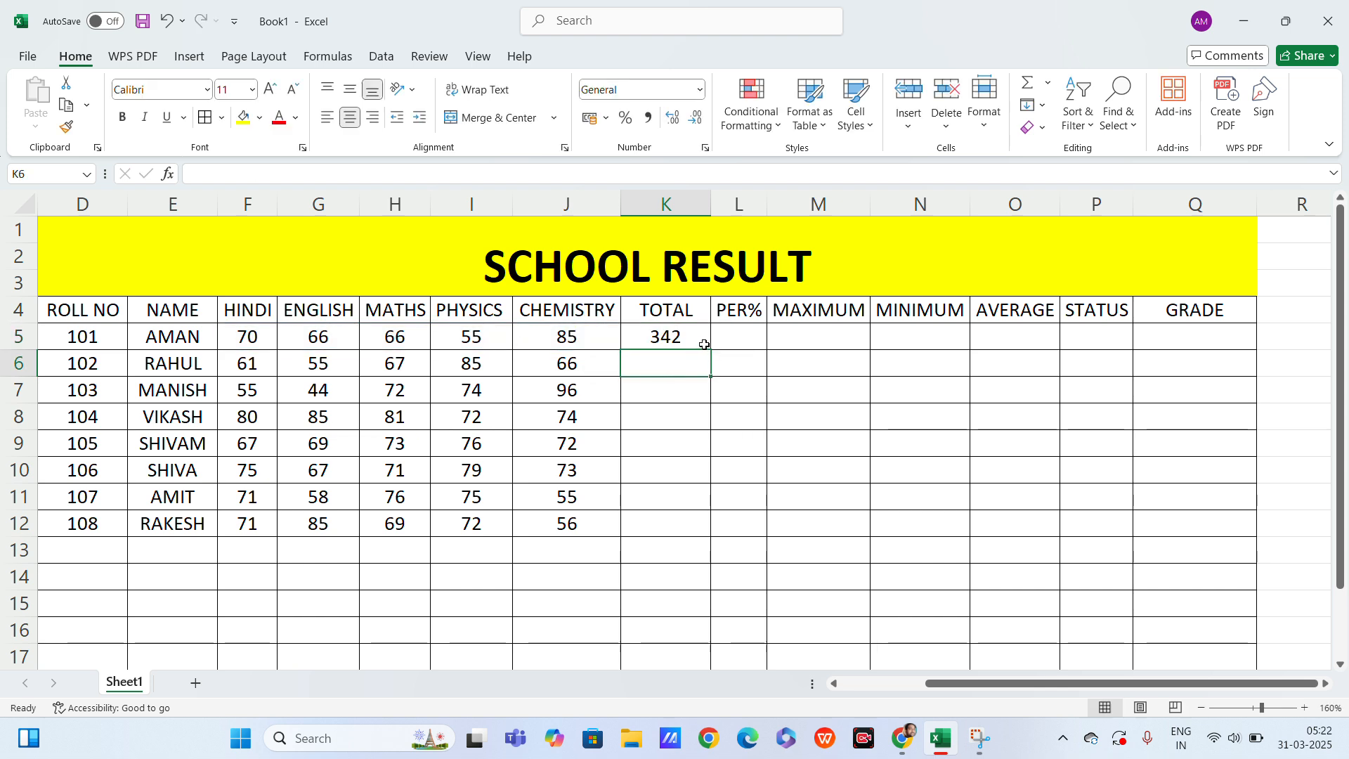
# Fill the TOTAL formula from K5 down to K12 for the remaining students
pyautogui.click(679, 336)
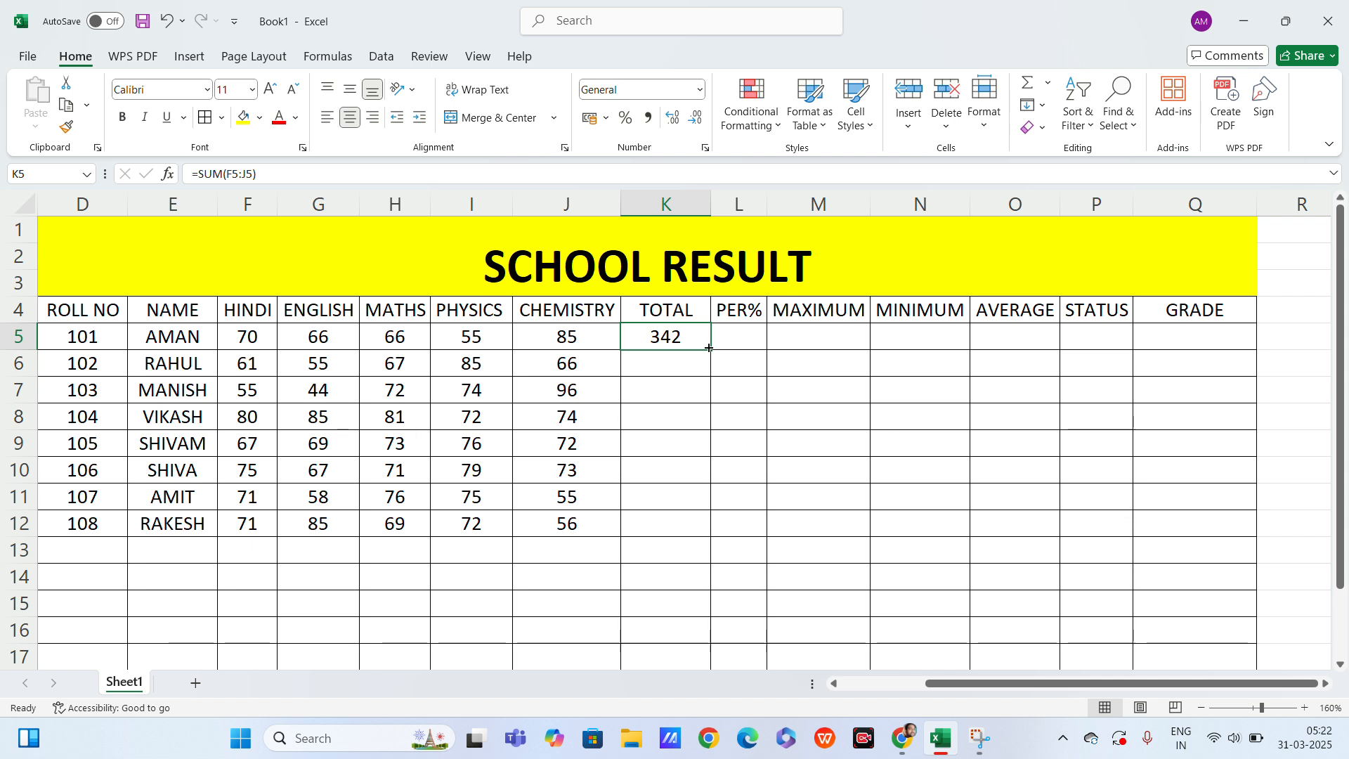
pyautogui.moveTo(708, 347); pyautogui.dragTo(710, 347)
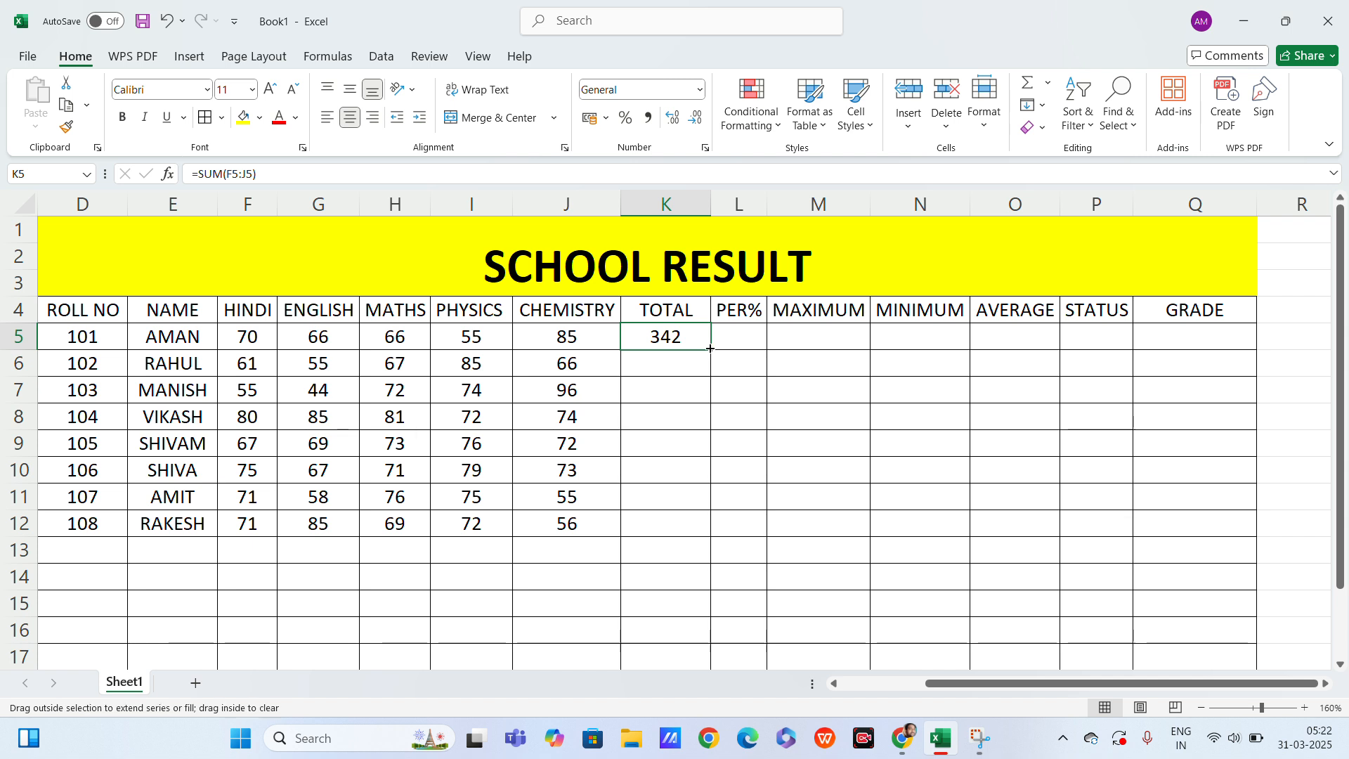
pyautogui.moveTo(710, 347); pyautogui.dragTo(726, 536)
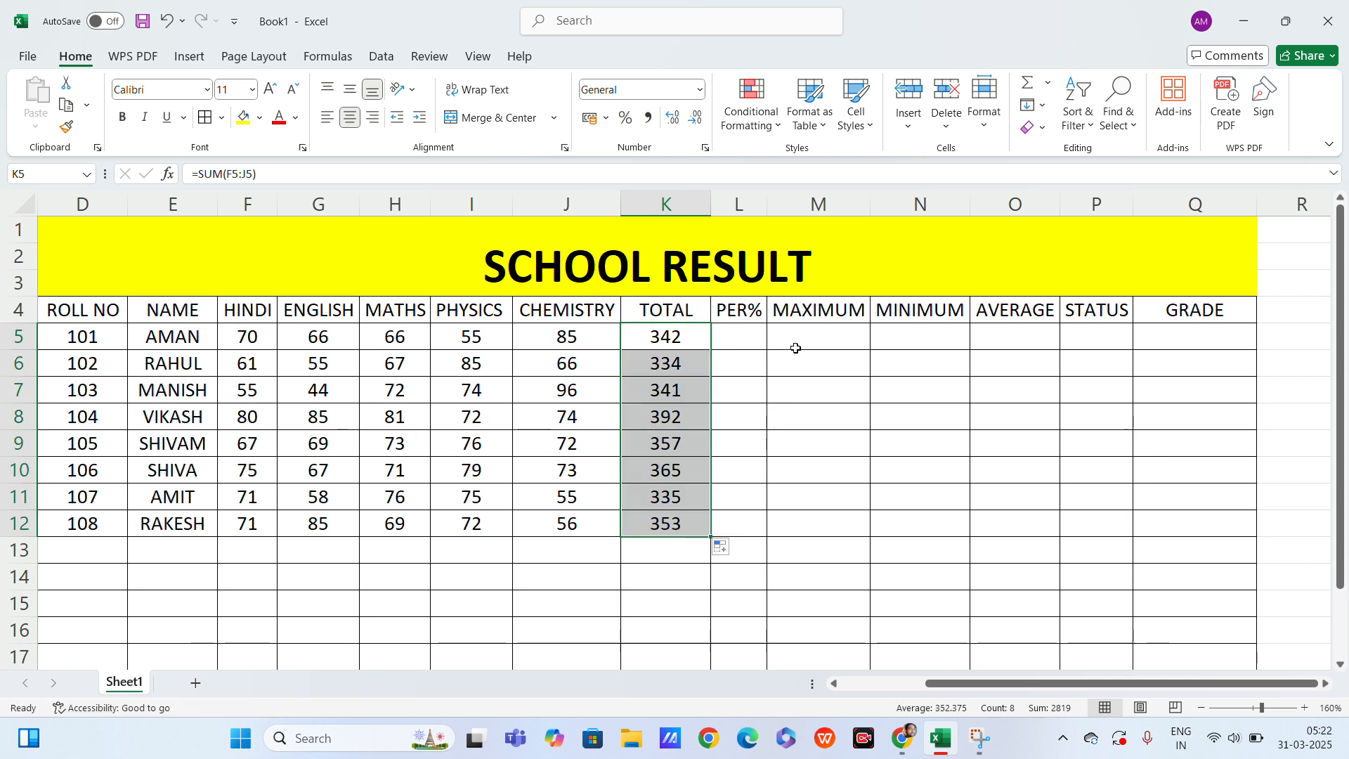
# In a slightly widened PER% column, enter =K5/5 in L5 and fill the formula down to L12
pyautogui.click(732, 337)
pyautogui.moveTo(767, 199); pyautogui.dragTo(784, 198)
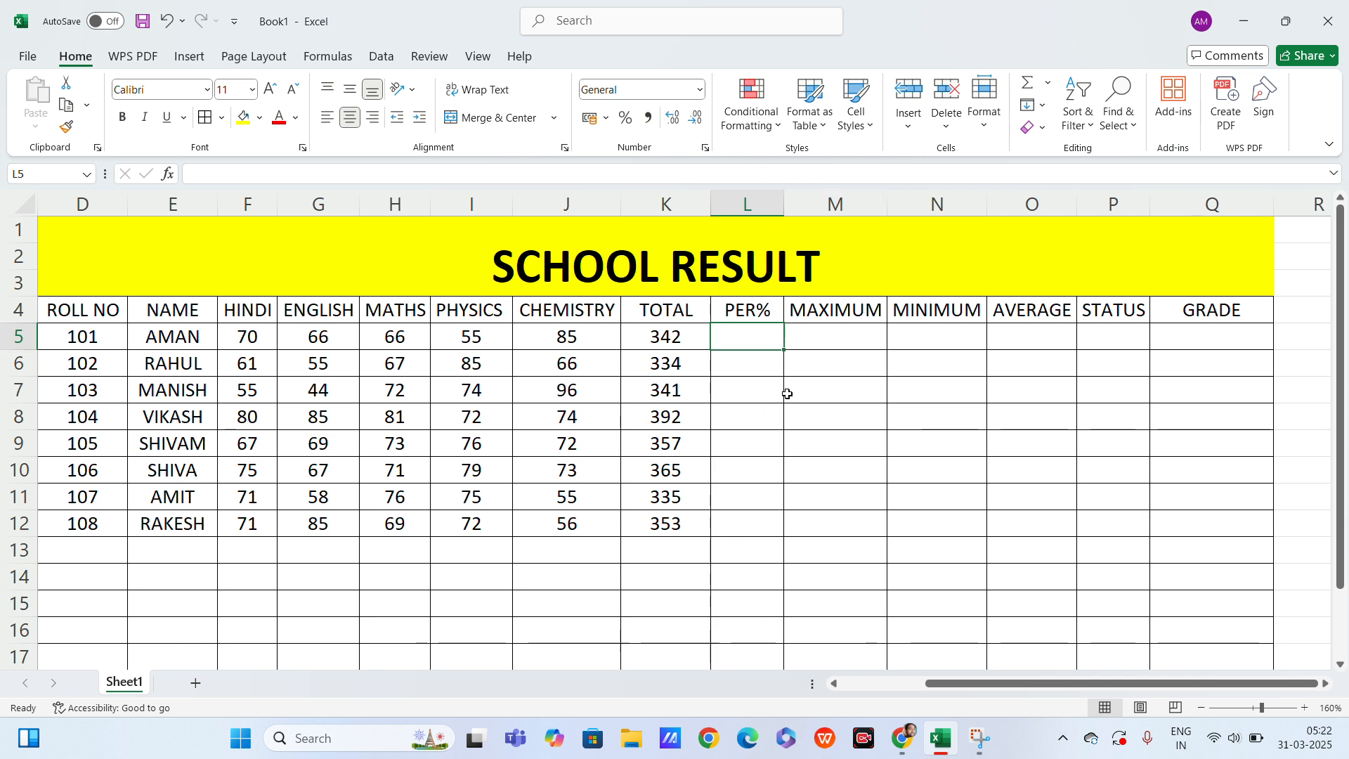
pyautogui.write('=')
pyautogui.click(674, 333)
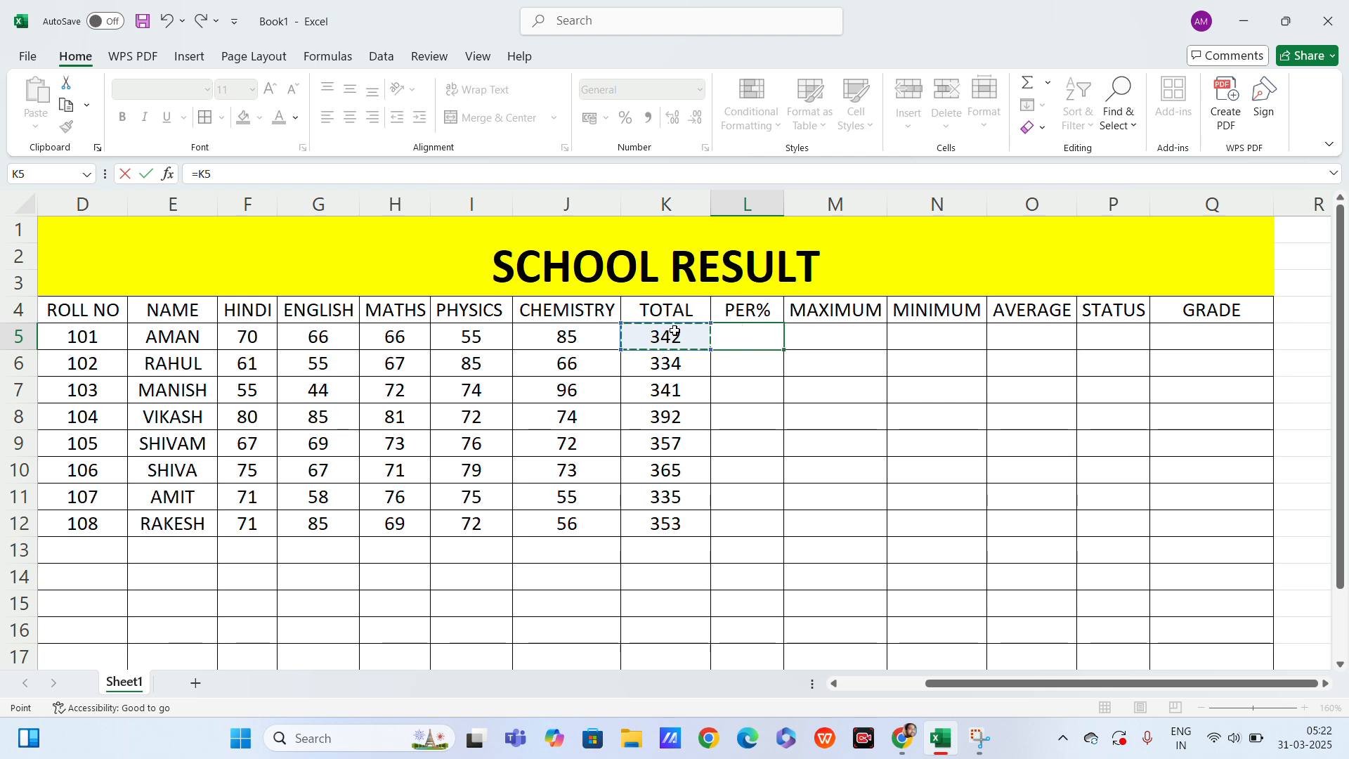
pyautogui.write('/')
pyautogui.write('5')
pyautogui.press('Return')
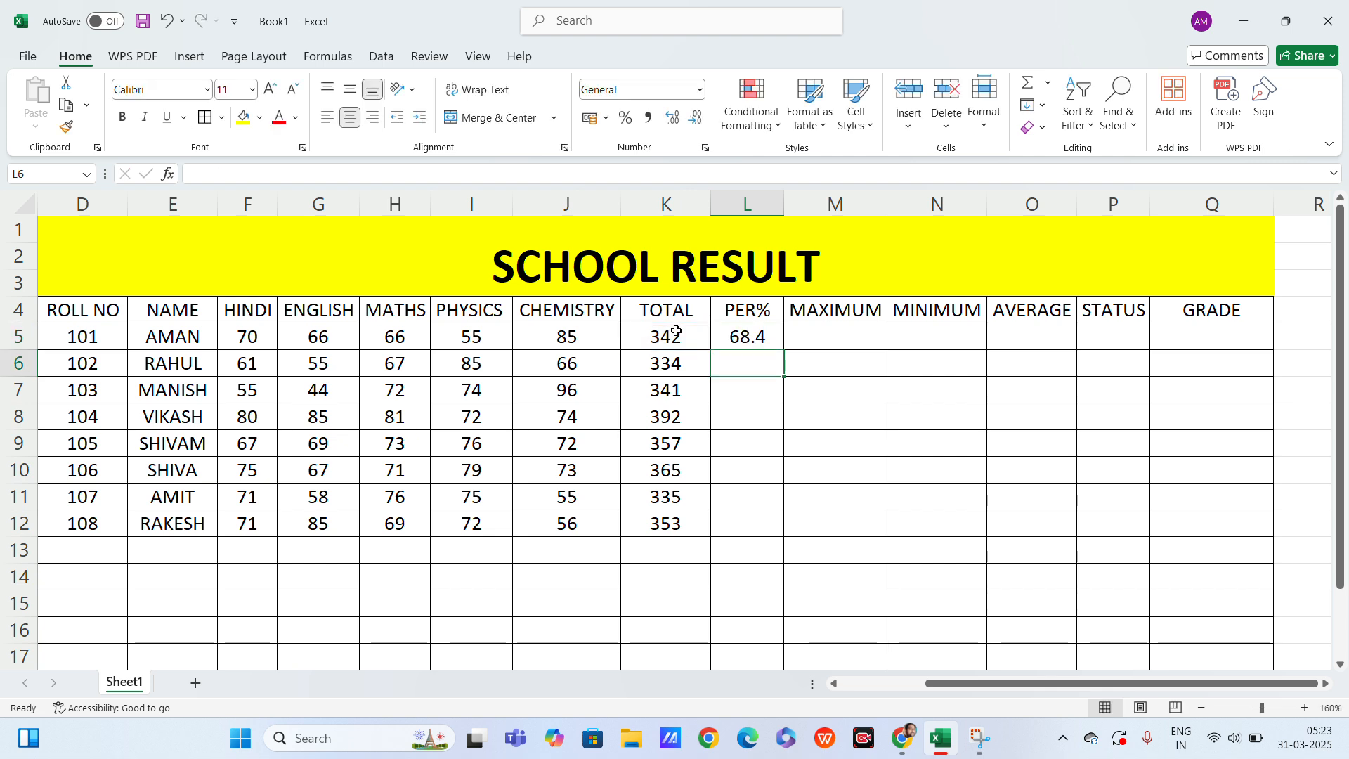
pyautogui.click(769, 335)
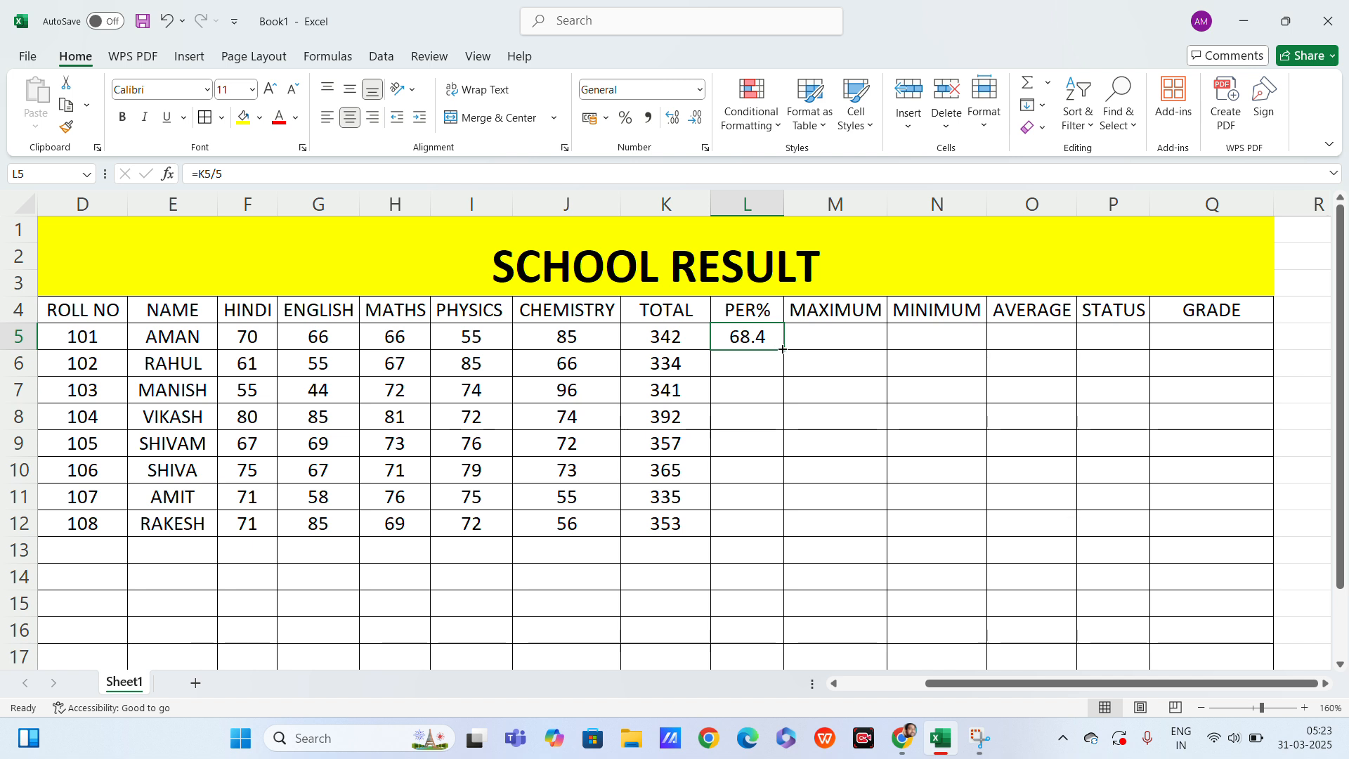
pyautogui.moveTo(782, 349); pyautogui.dragTo(782, 530)
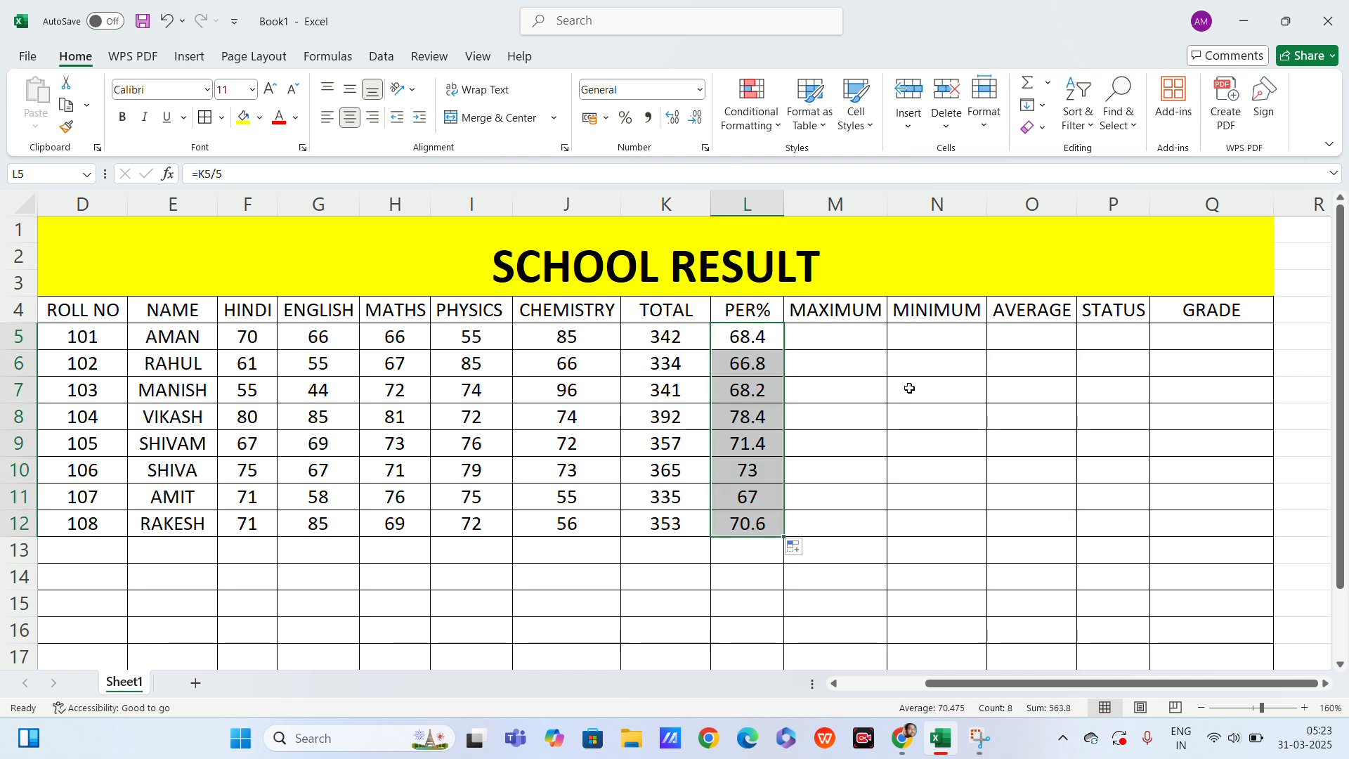
# Enter =MAX(F5:J5) in M5 under MAXIMUM and fill the formula down to M12
pyautogui.click(838, 332)
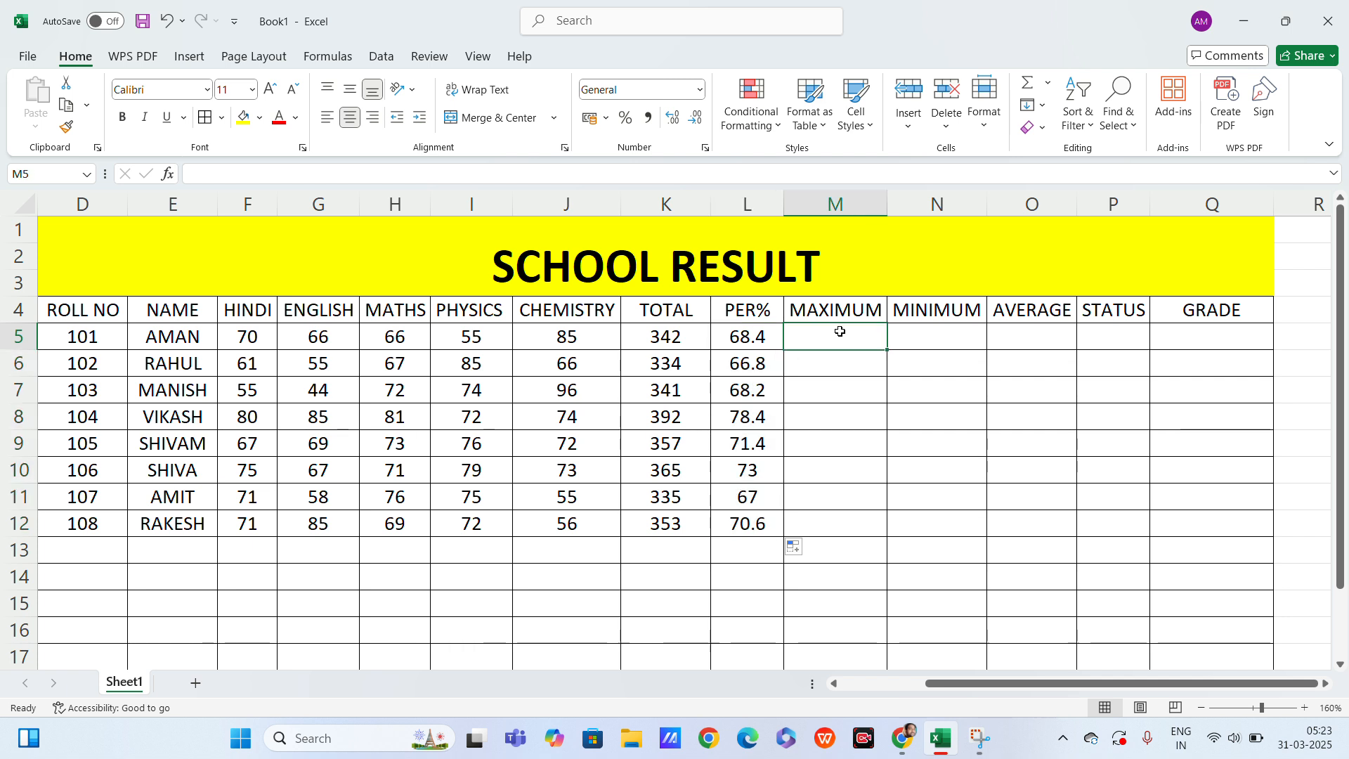
pyautogui.write('=')
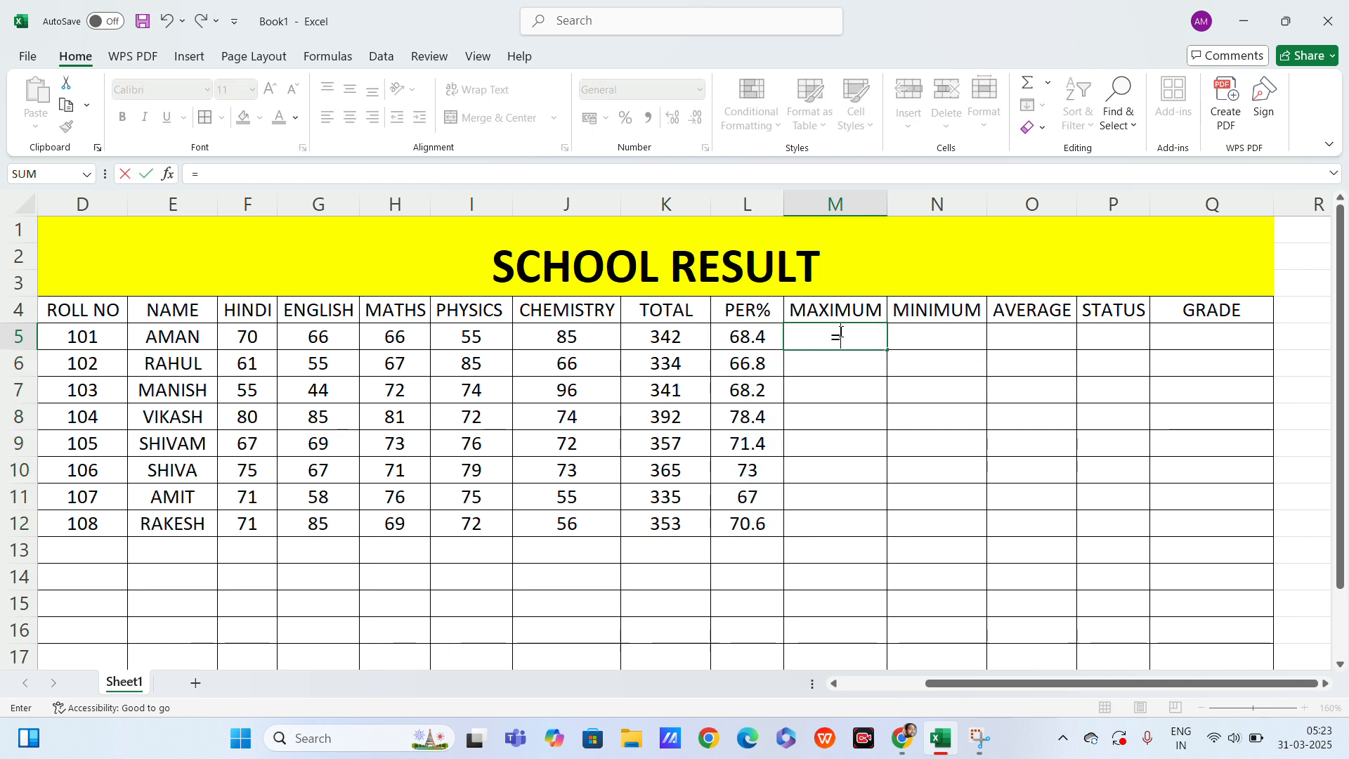
pyautogui.write('MAX')
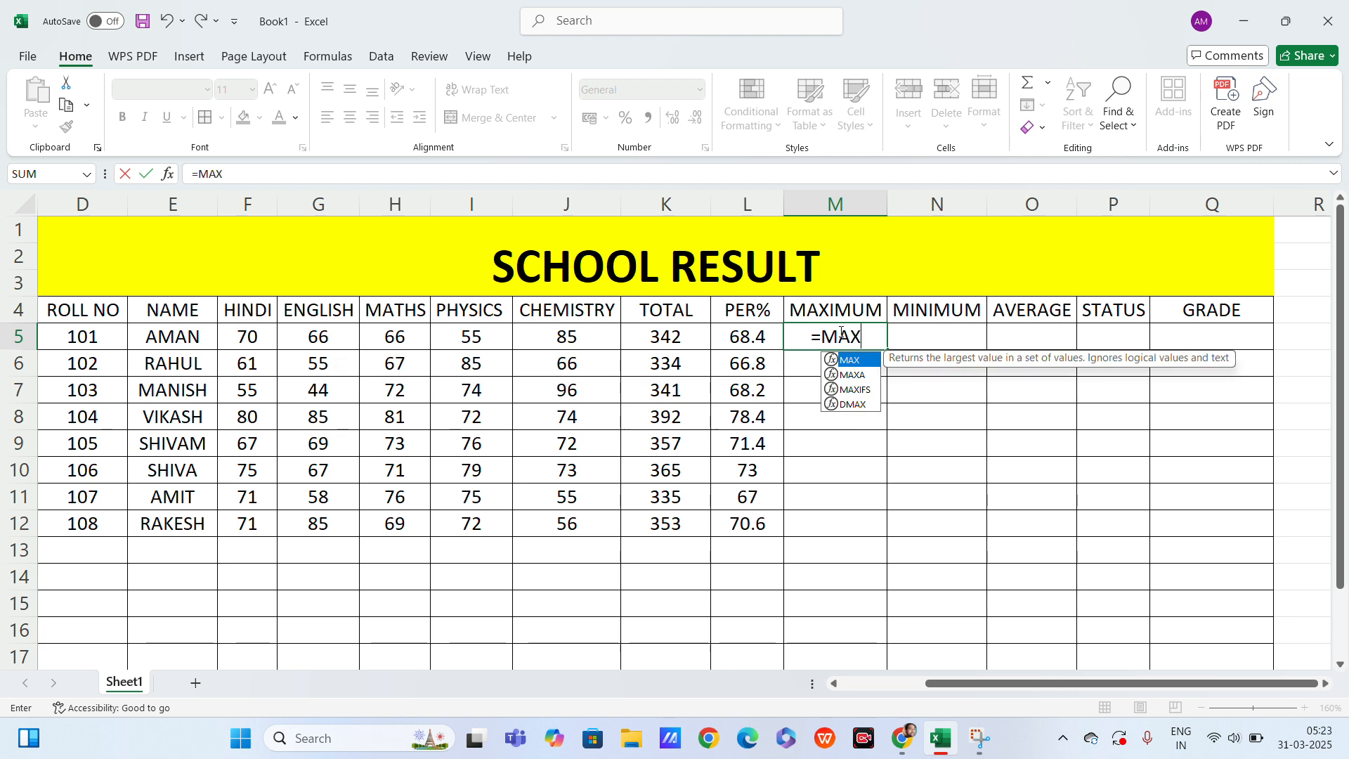
pyautogui.write('(')
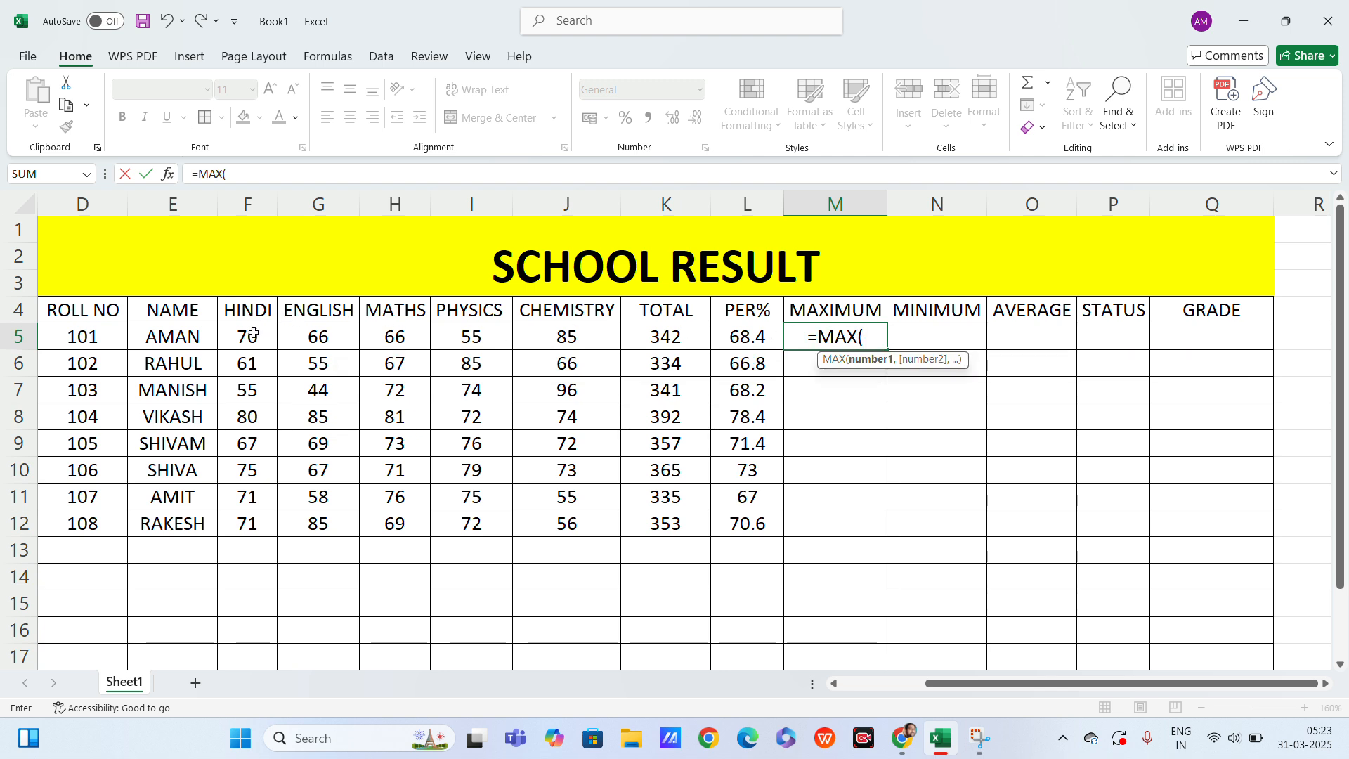
pyautogui.moveTo(247, 336); pyautogui.dragTo(549, 336)
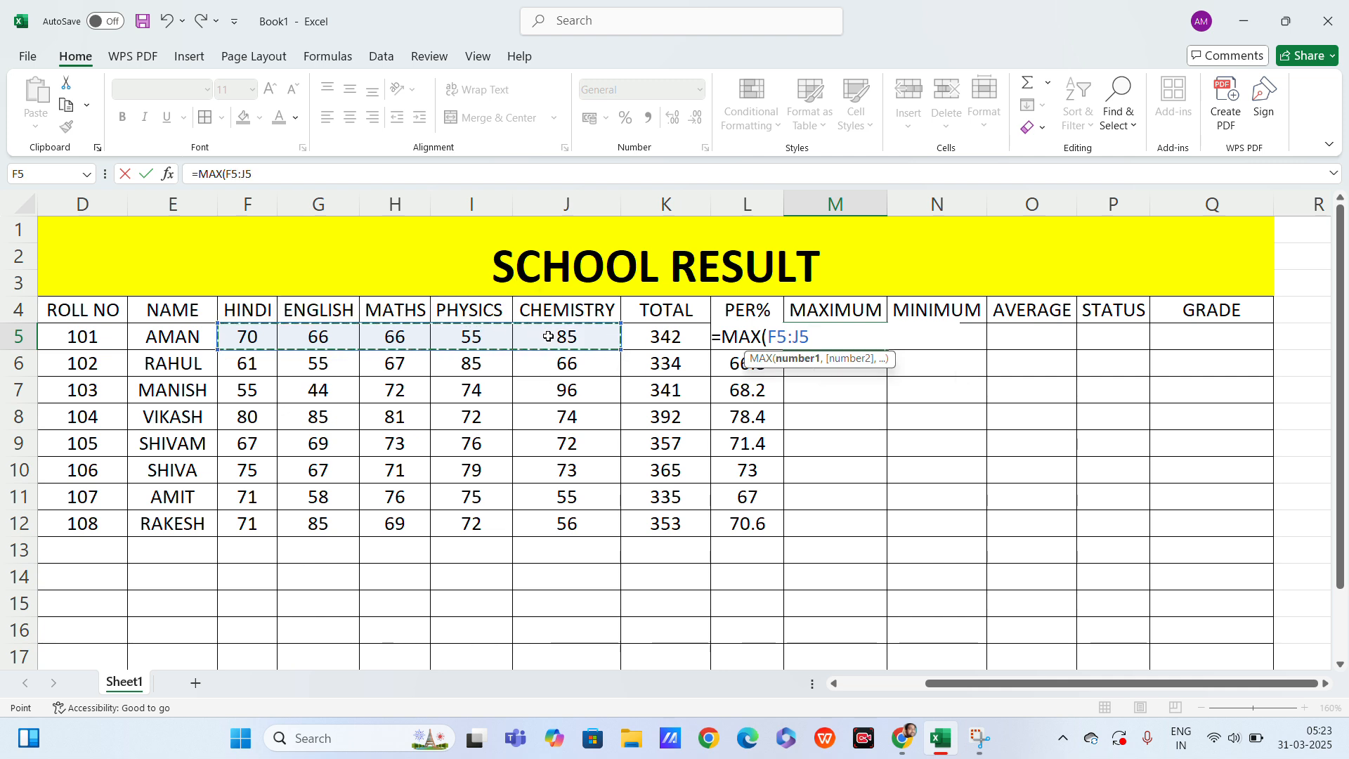
pyautogui.write(')')
pyautogui.press('Return')
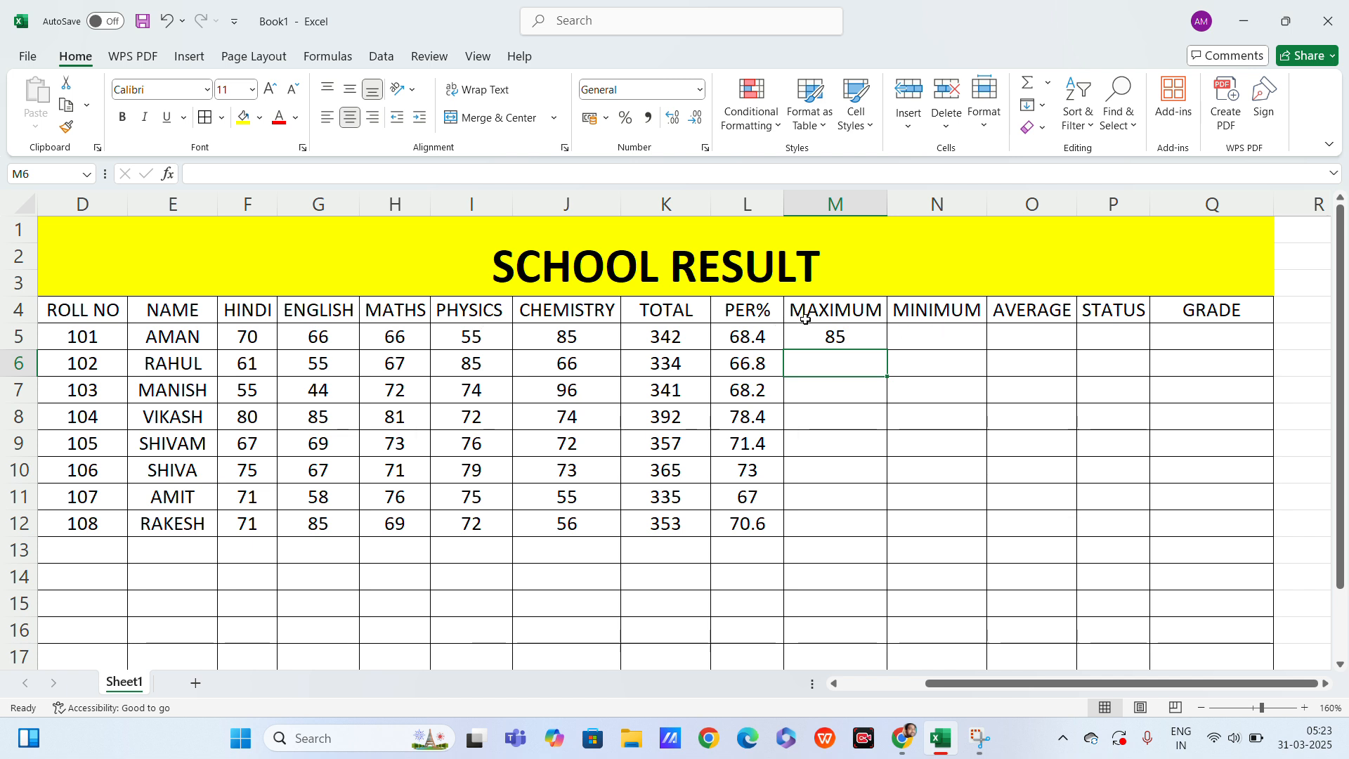
pyautogui.click(826, 342)
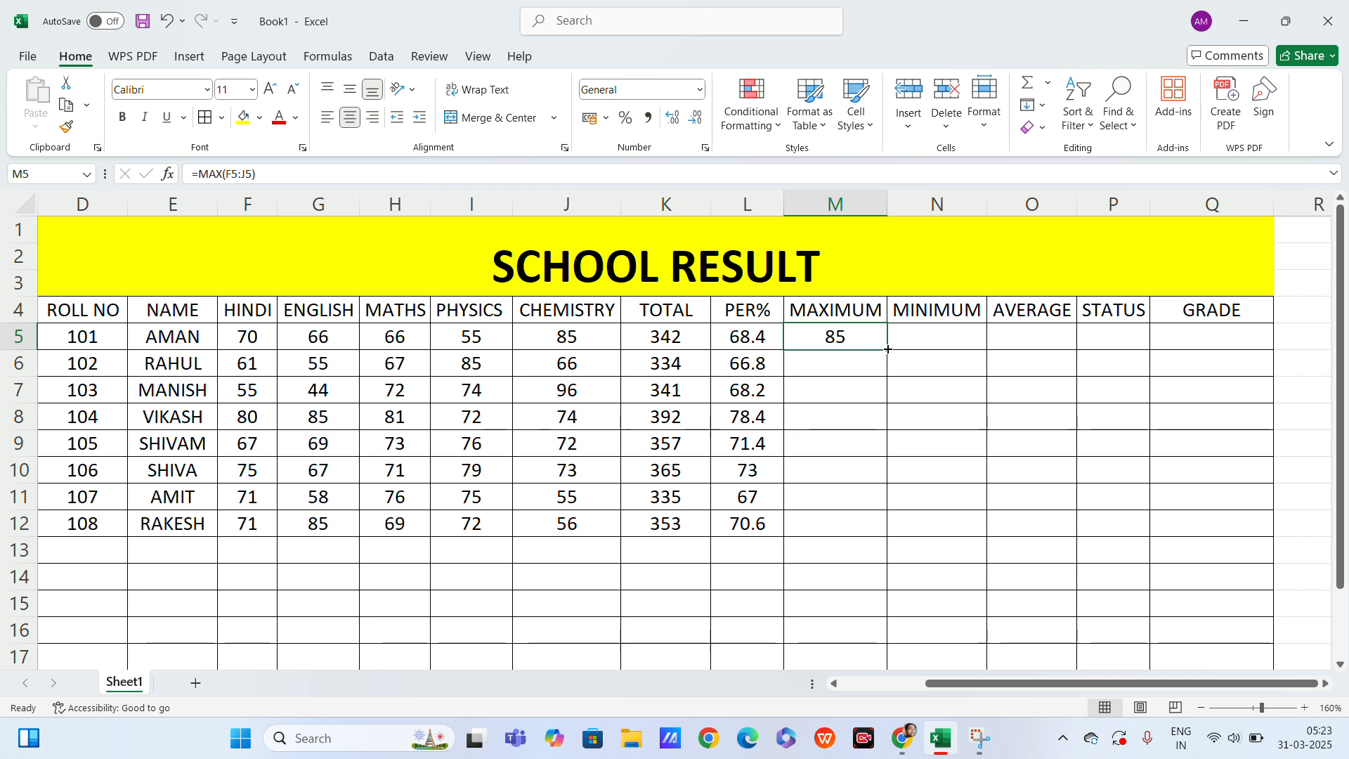
pyautogui.moveTo(890, 350); pyautogui.dragTo(895, 541)
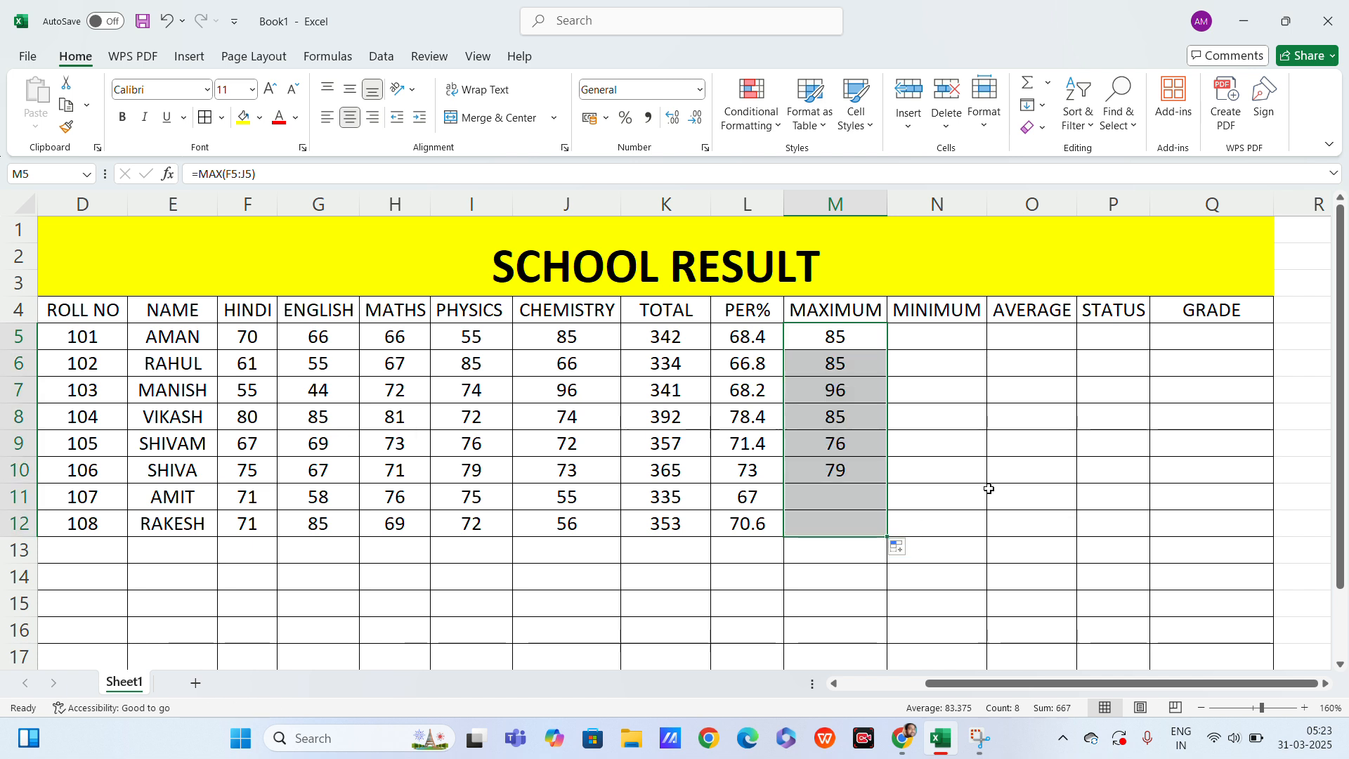
# Enter =MIN(F5:J5) in N5 under MINIMUM and fill the formula down to N12
pyautogui.click(921, 333)
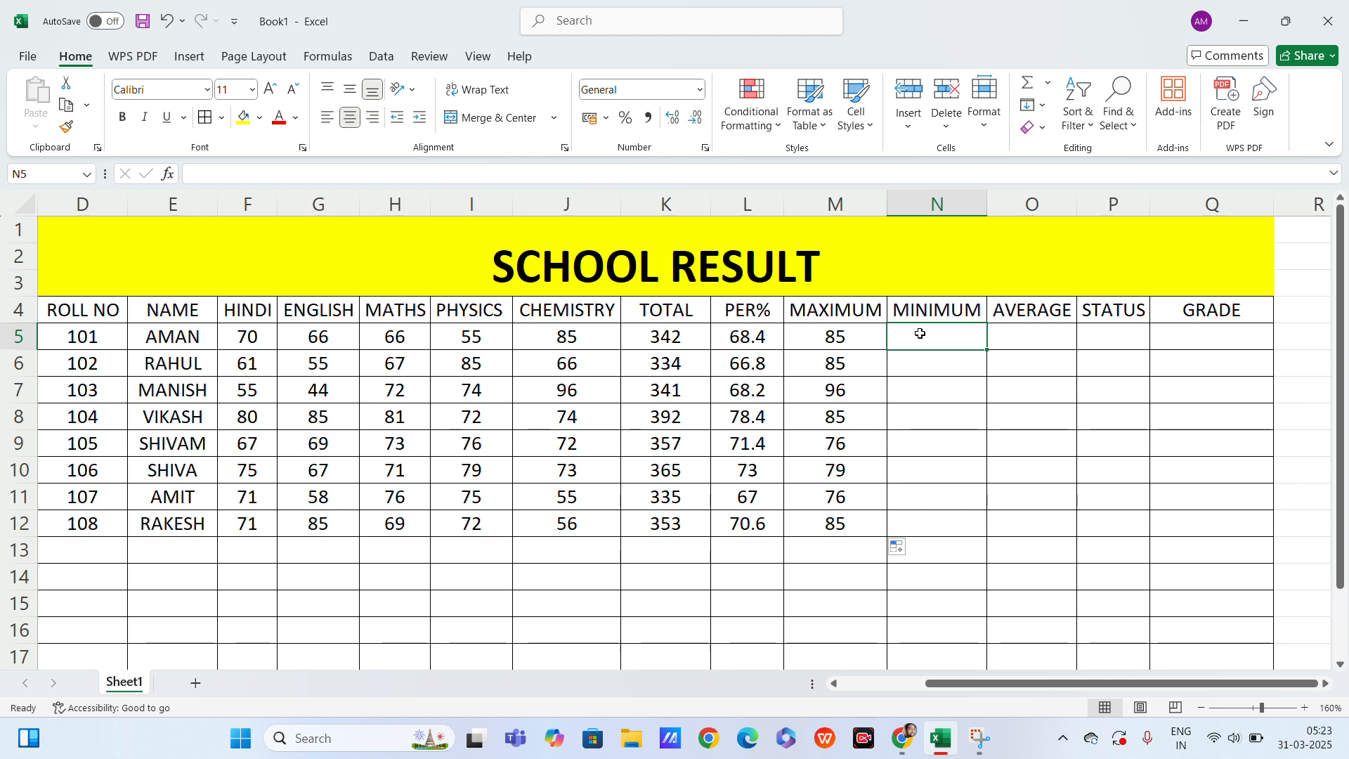
pyautogui.write('=MIN')
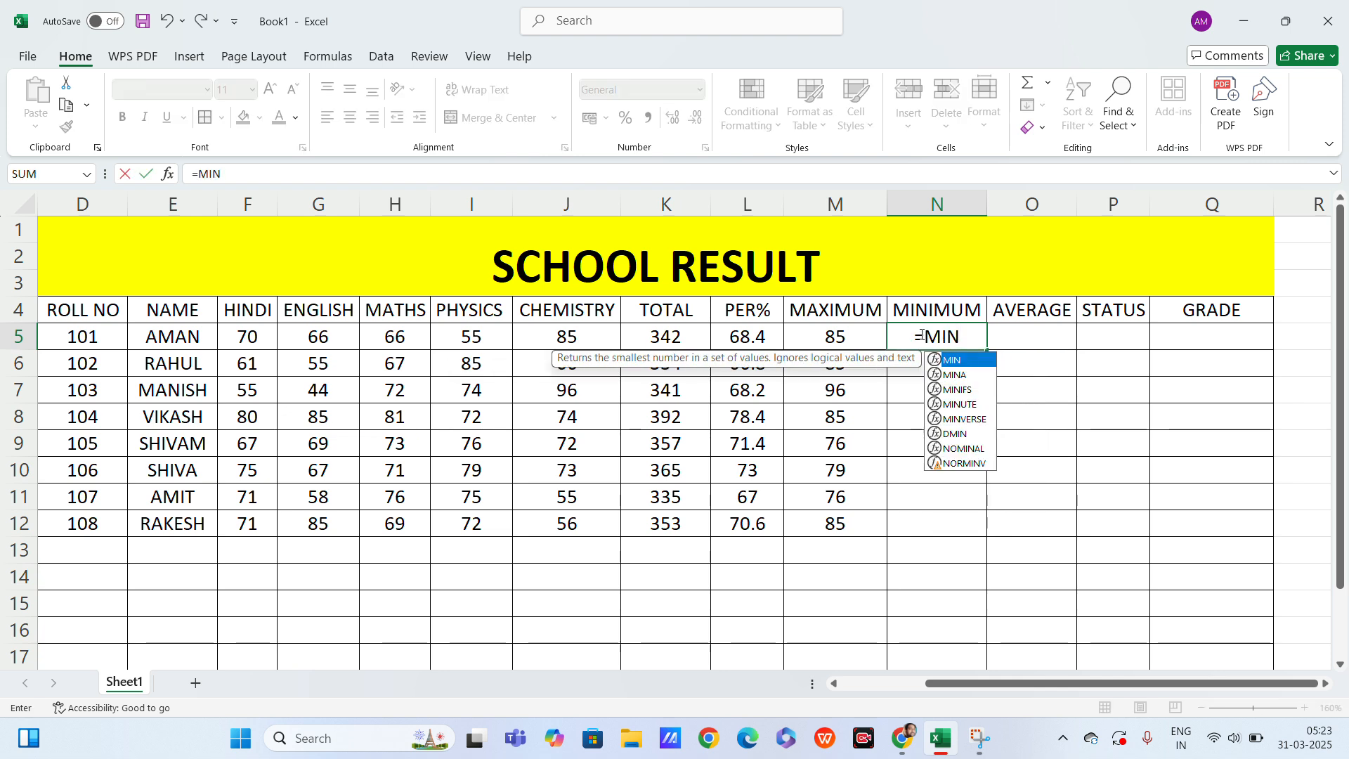
pyautogui.write('(')
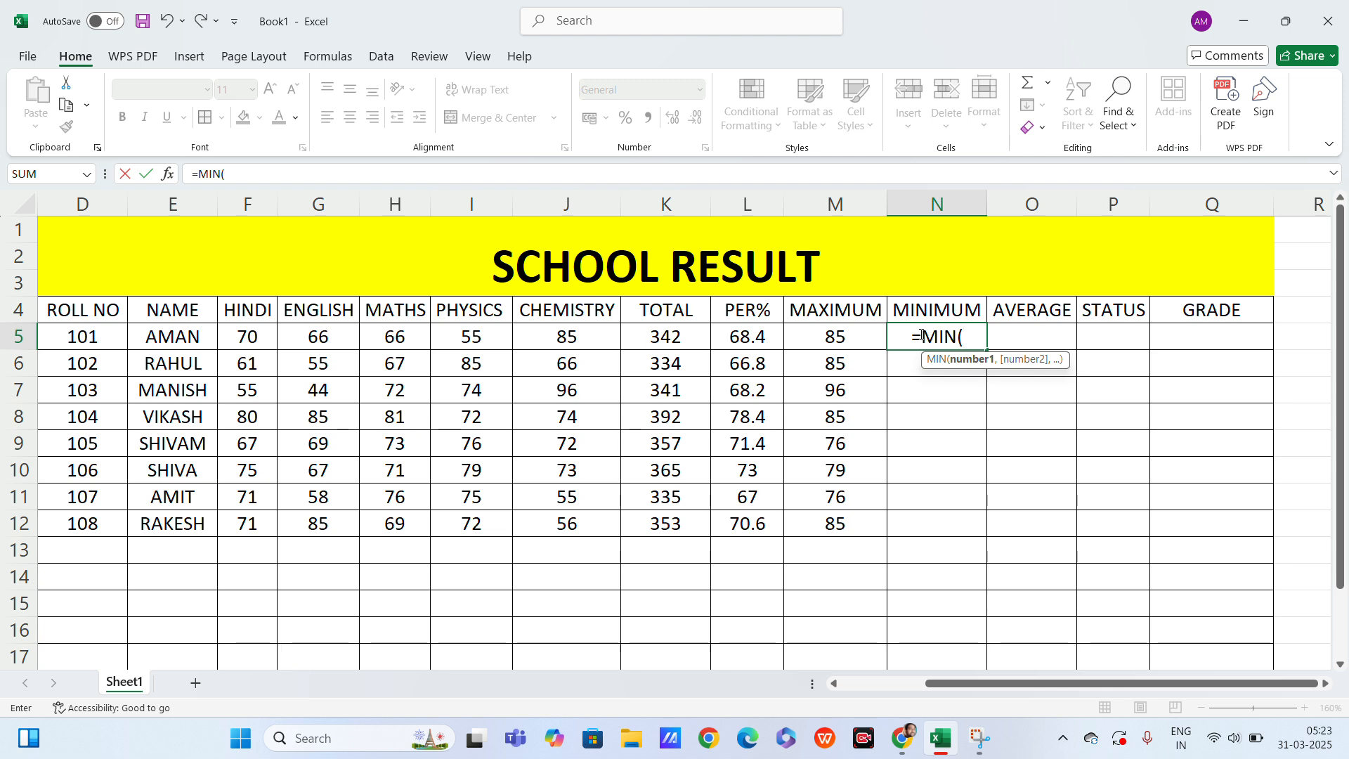
pyautogui.moveTo(250, 338); pyautogui.dragTo(530, 336)
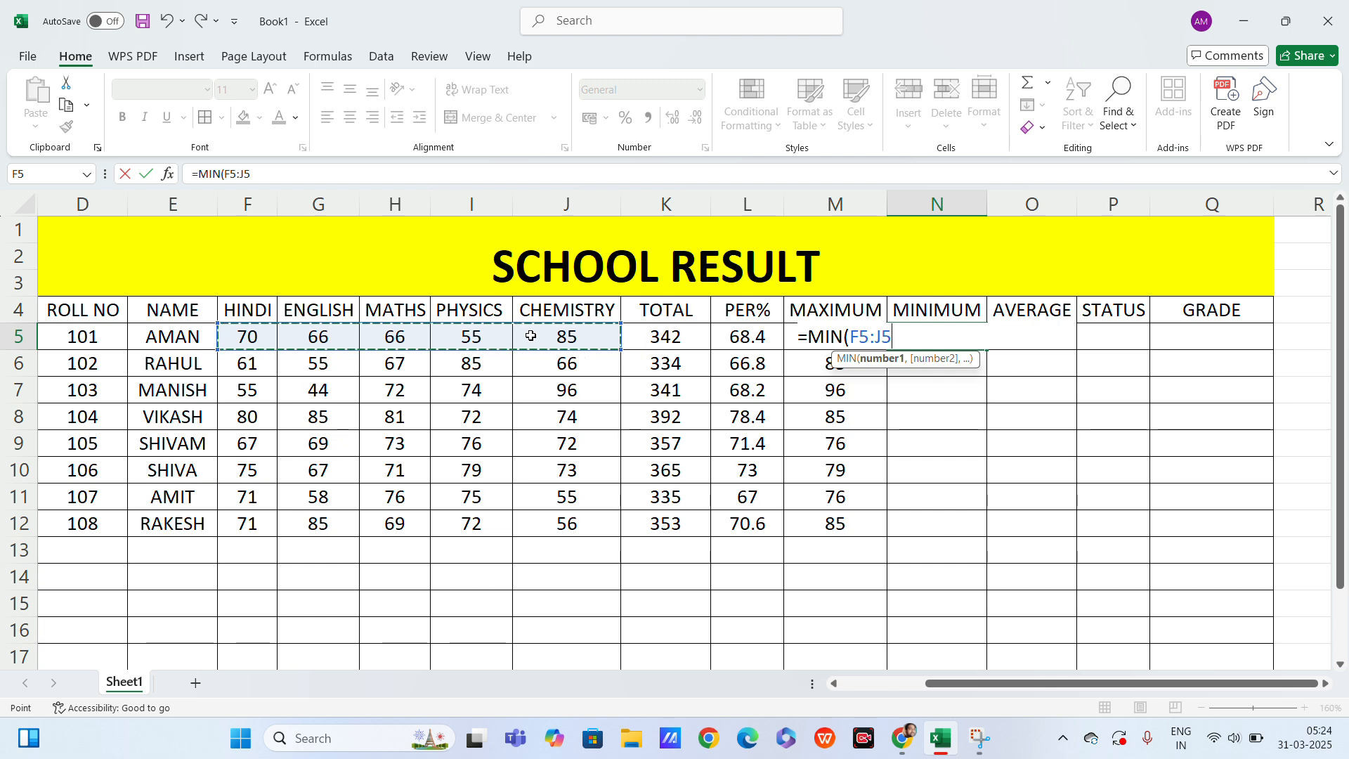
pyautogui.write(')')
pyautogui.press('Return')
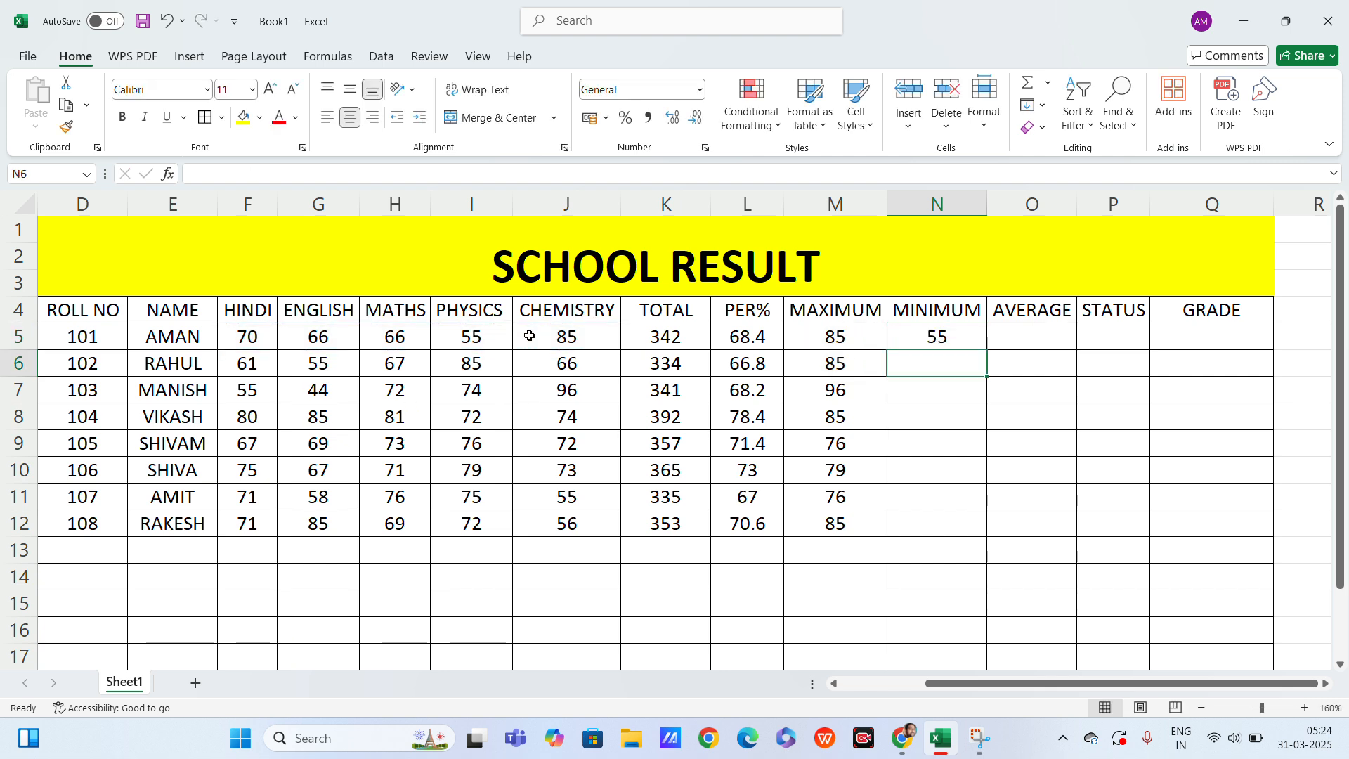
pyautogui.click(929, 338)
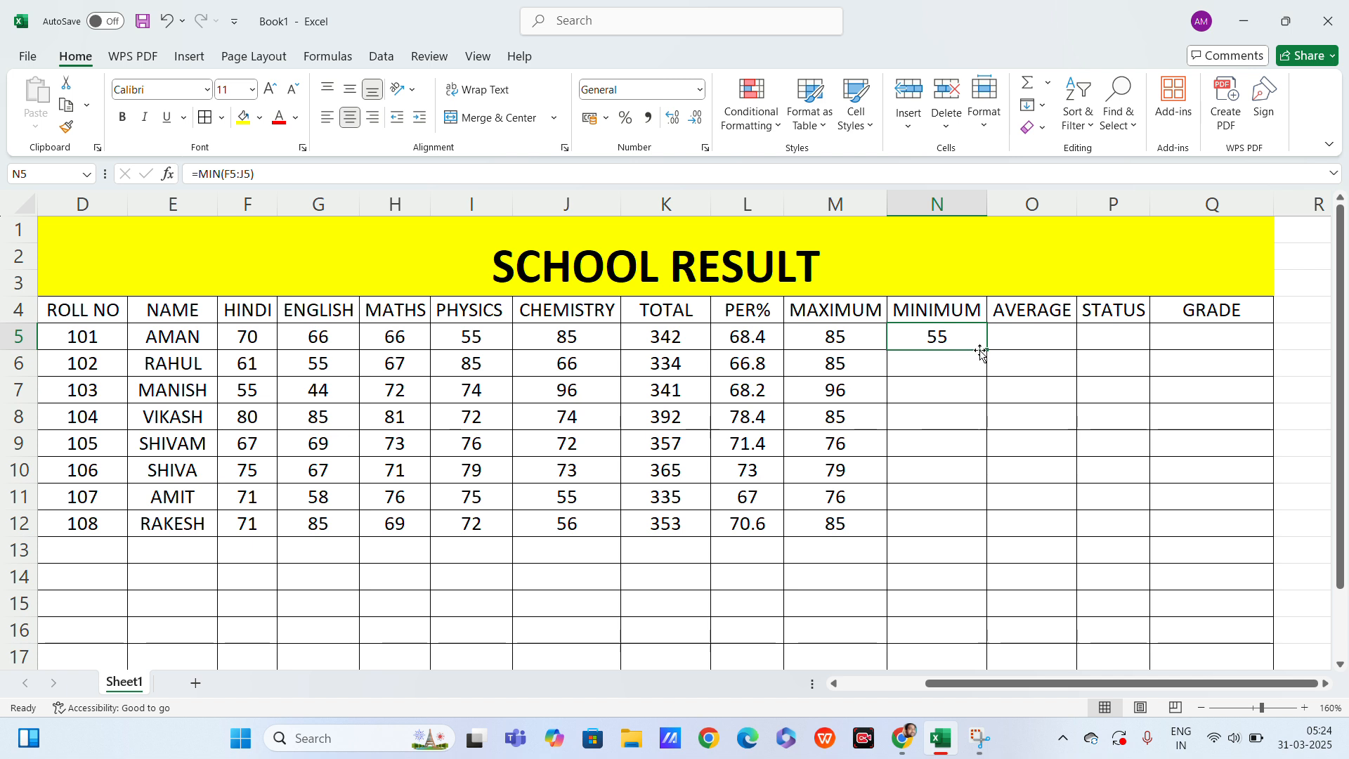
pyautogui.moveTo(986, 349); pyautogui.dragTo(988, 533)
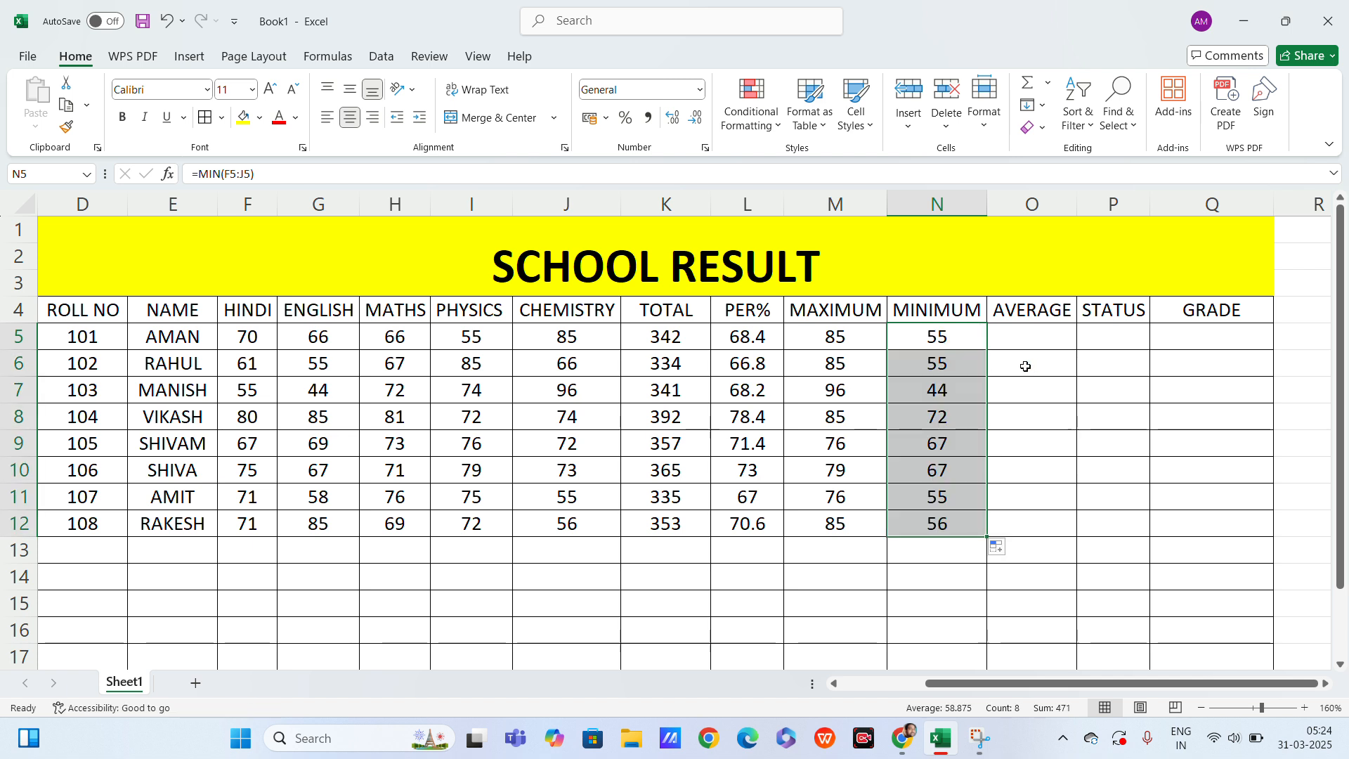
# Enter =AVERAGE(F5:J5) in O5 under AVERAGE and fill the formula down to O12
pyautogui.click(1042, 339)
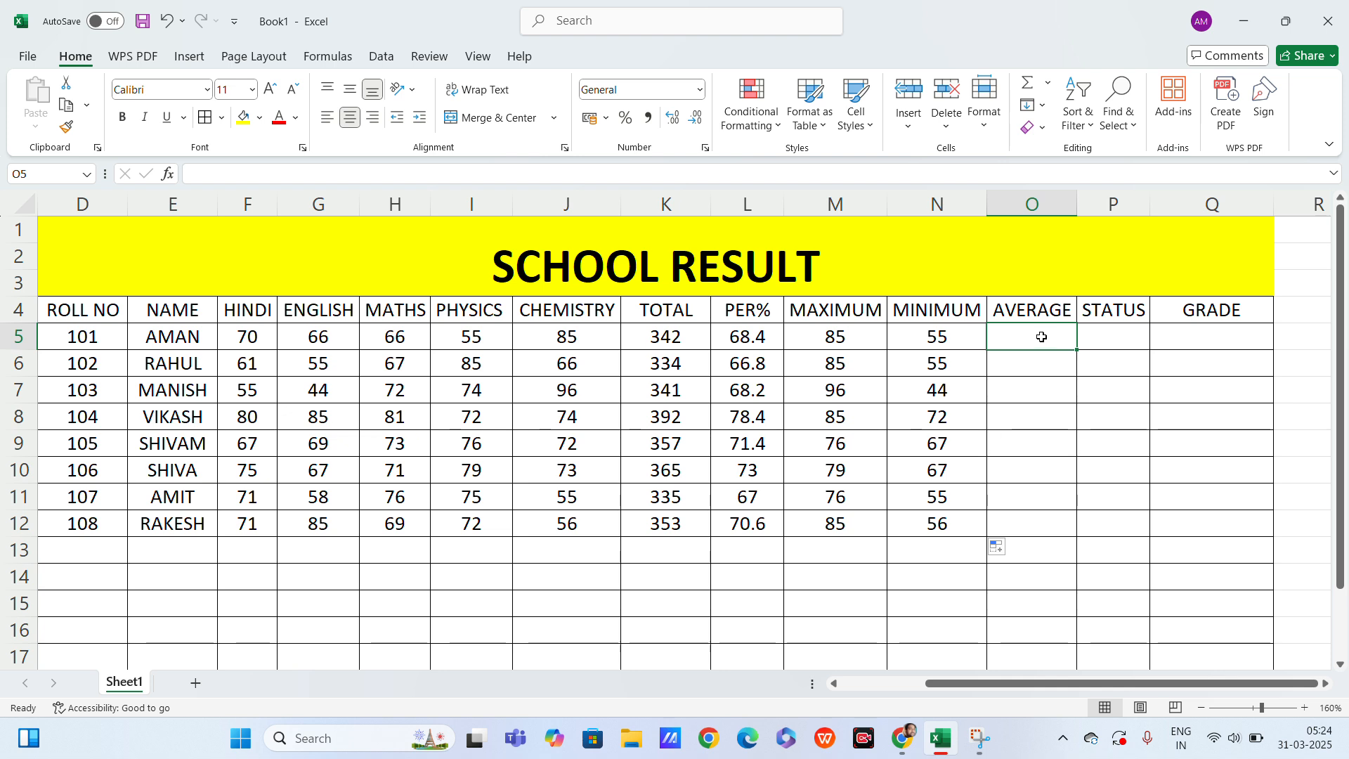
pyautogui.write('=')
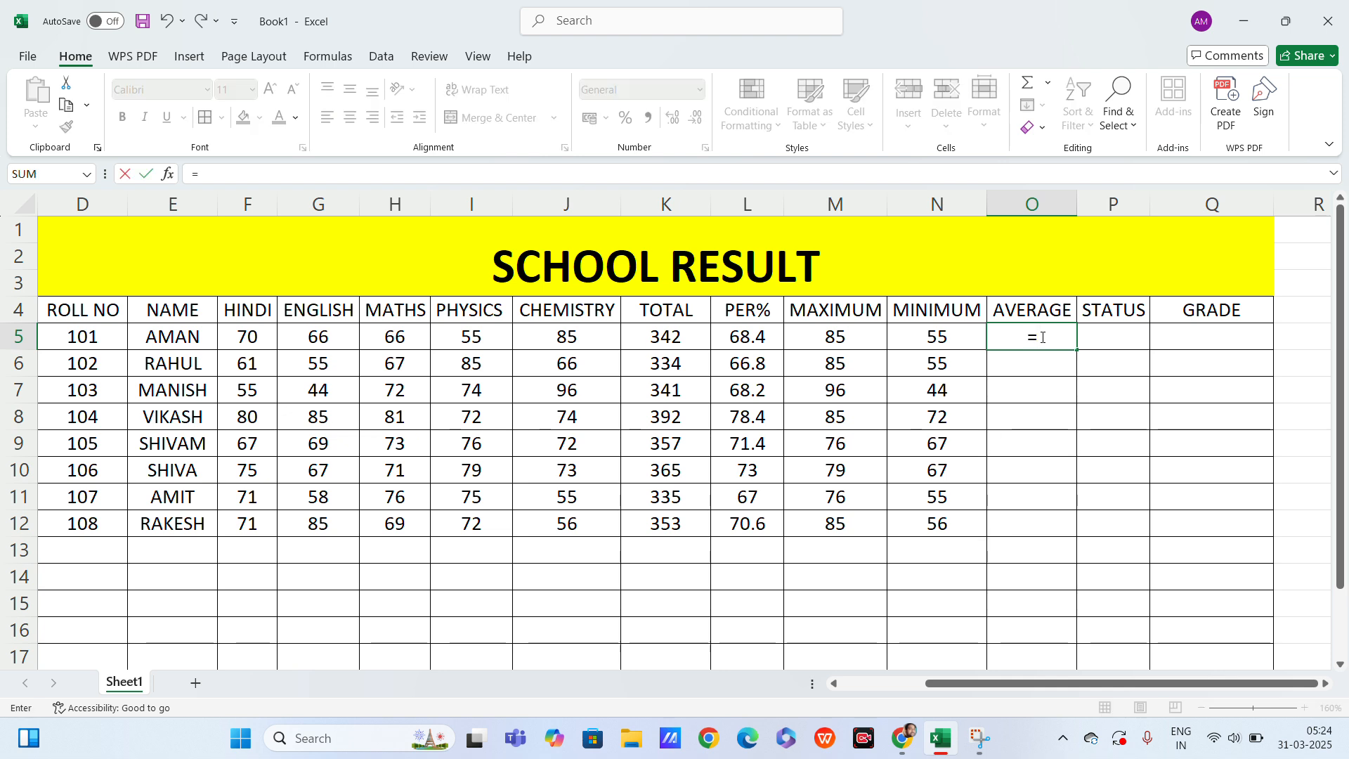
pyautogui.write('AV')
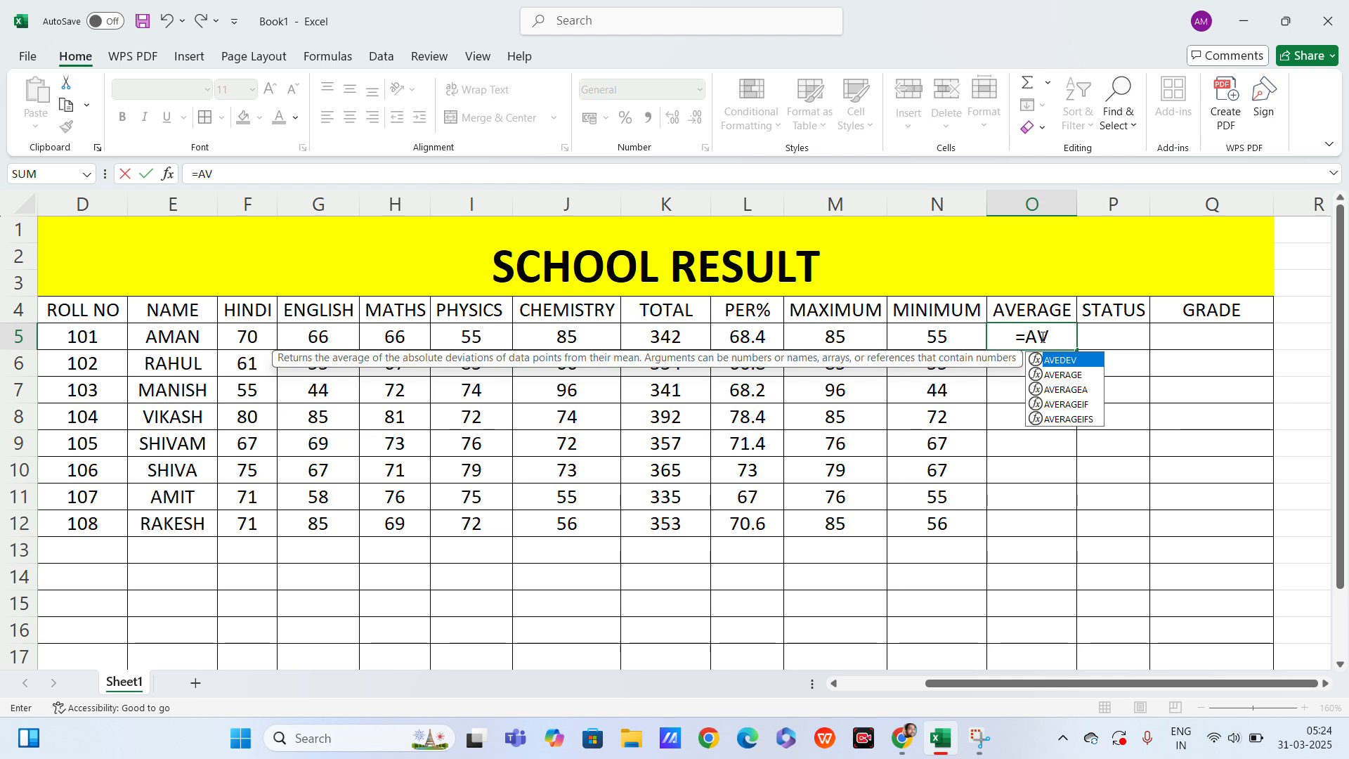
pyautogui.write('ERA')
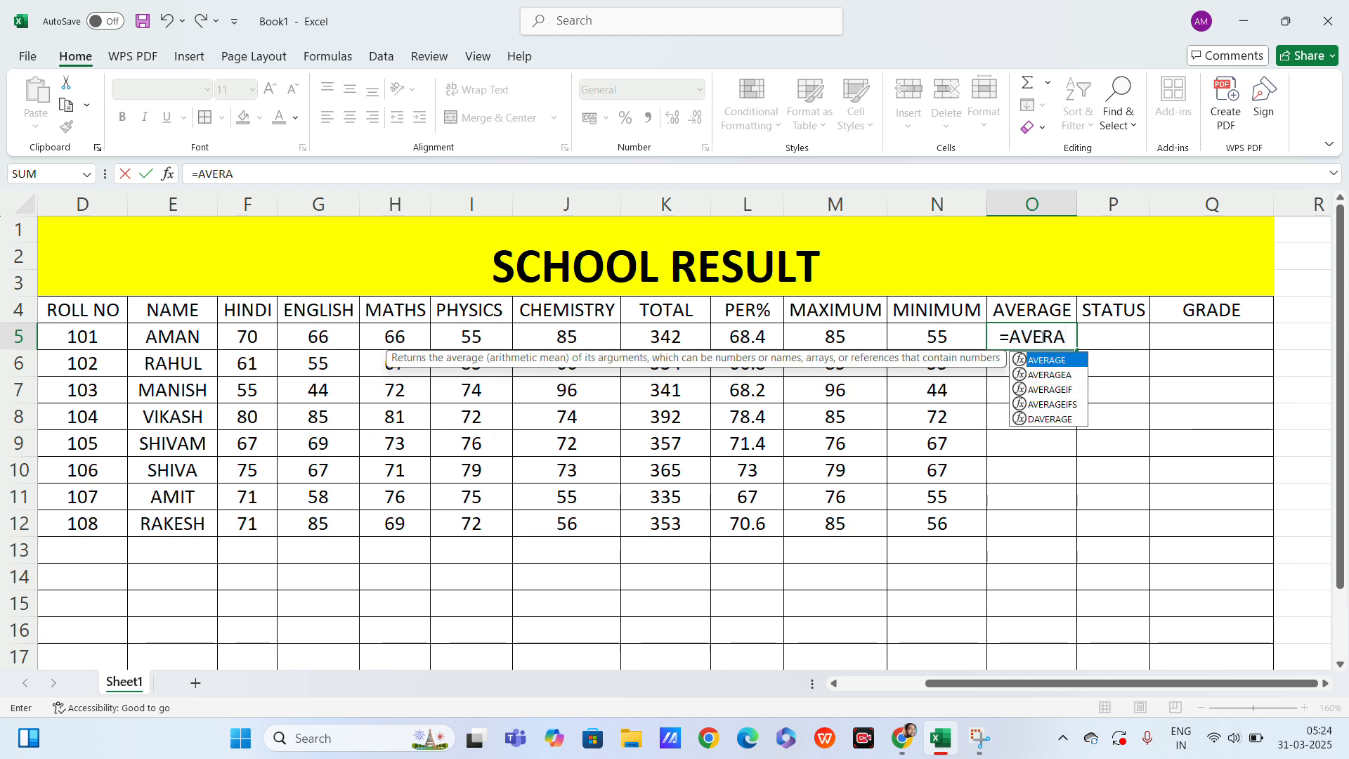
pyautogui.write('GE(')
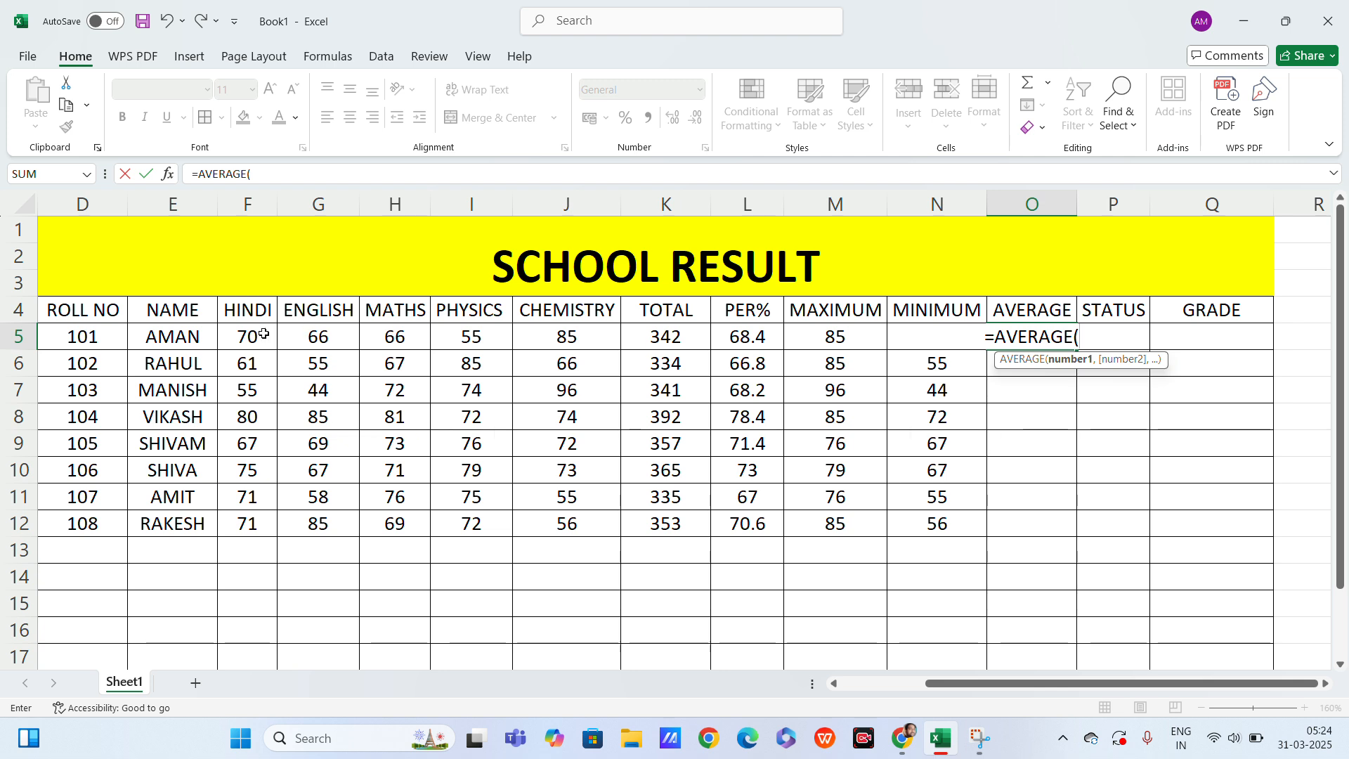
pyautogui.moveTo(247, 337); pyautogui.dragTo(533, 339)
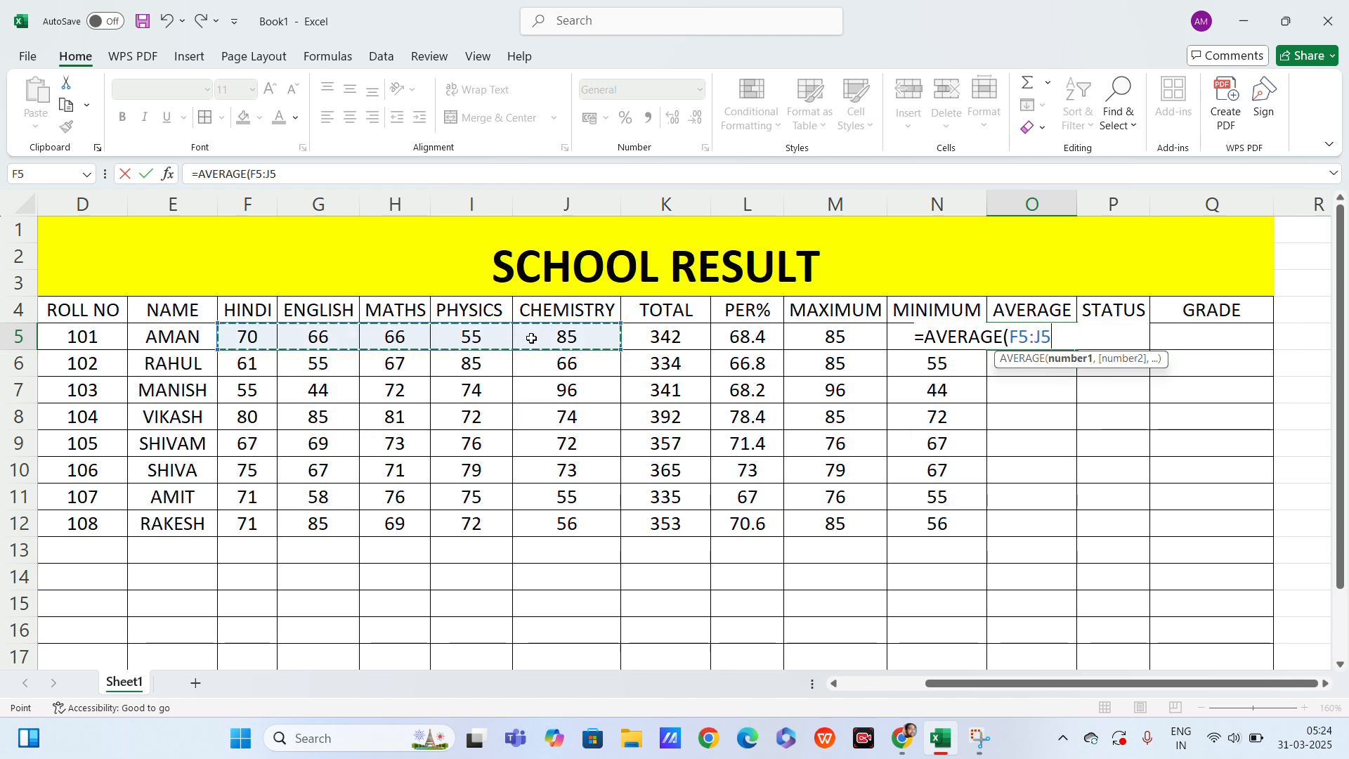
pyautogui.write(')')
pyautogui.hotkey('ctrl', 'Return')
pyautogui.press('Return')
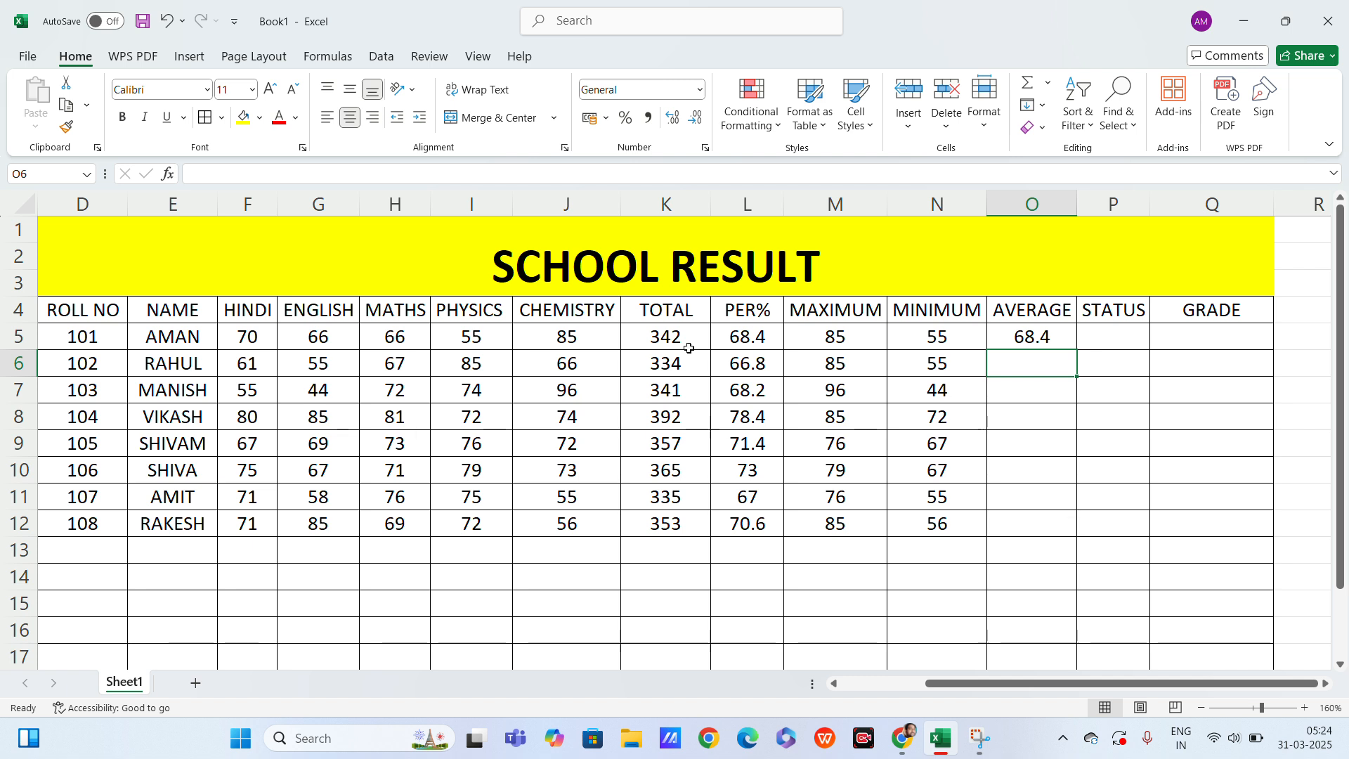
pyautogui.click(1034, 336)
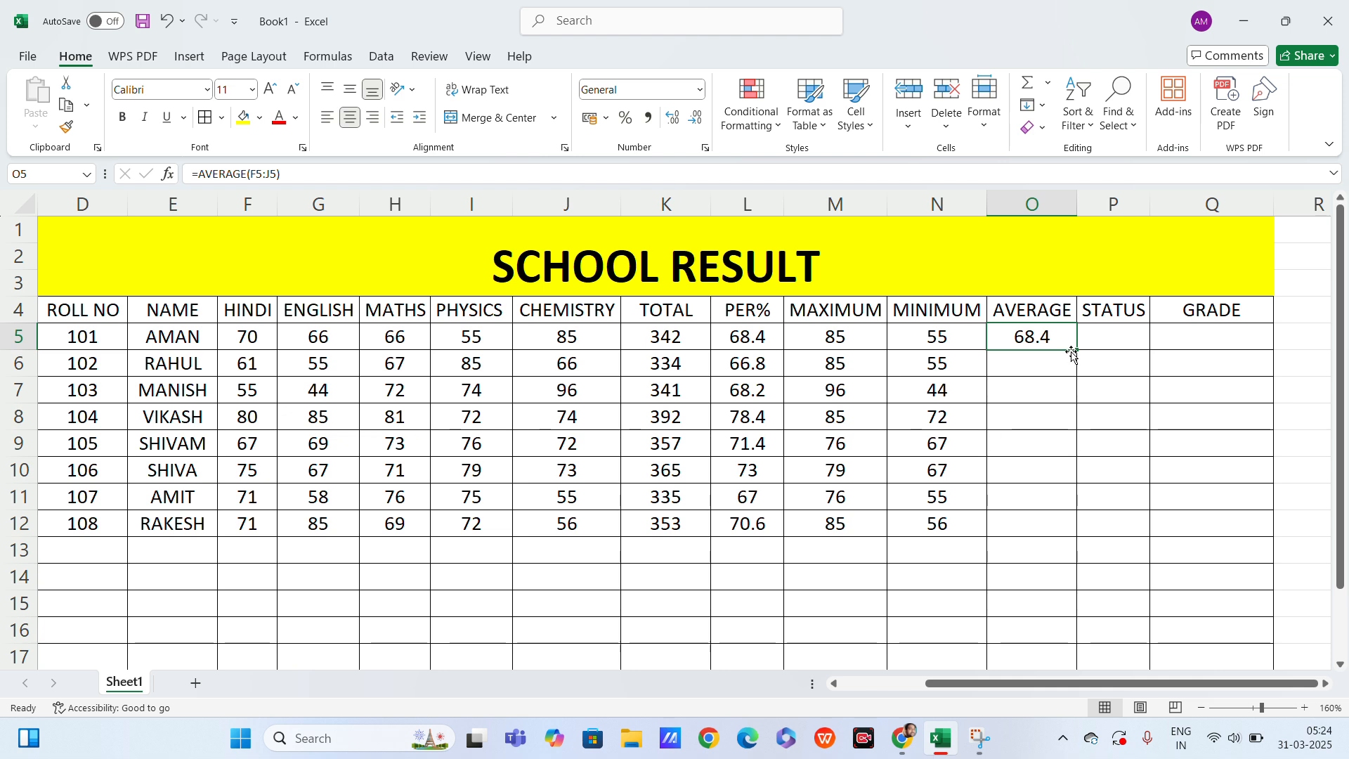
pyautogui.moveTo(1075, 351); pyautogui.dragTo(1059, 532)
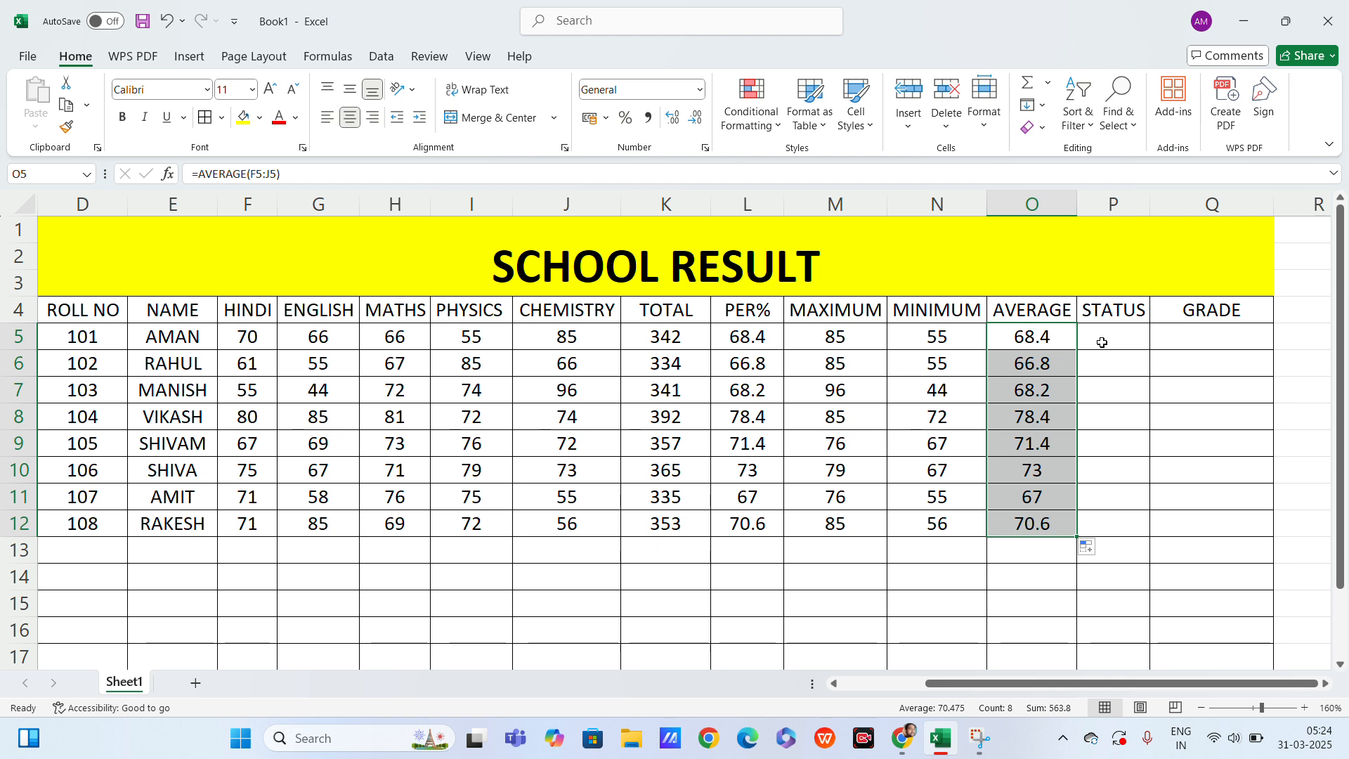
# Review the AVERAGE formula in O5 and the subject cells it refers to without changing it
pyautogui.click(1102, 342)
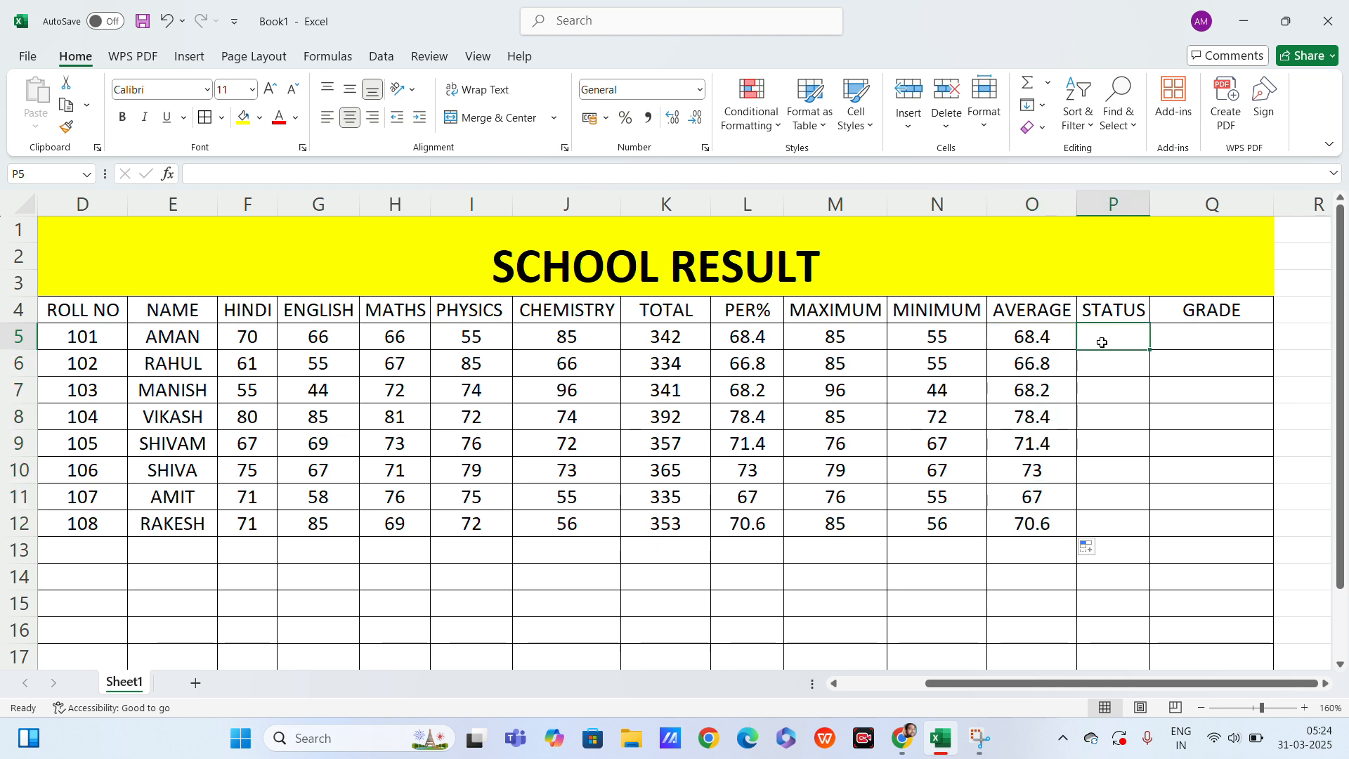
pyautogui.doubleClick(1030, 338)
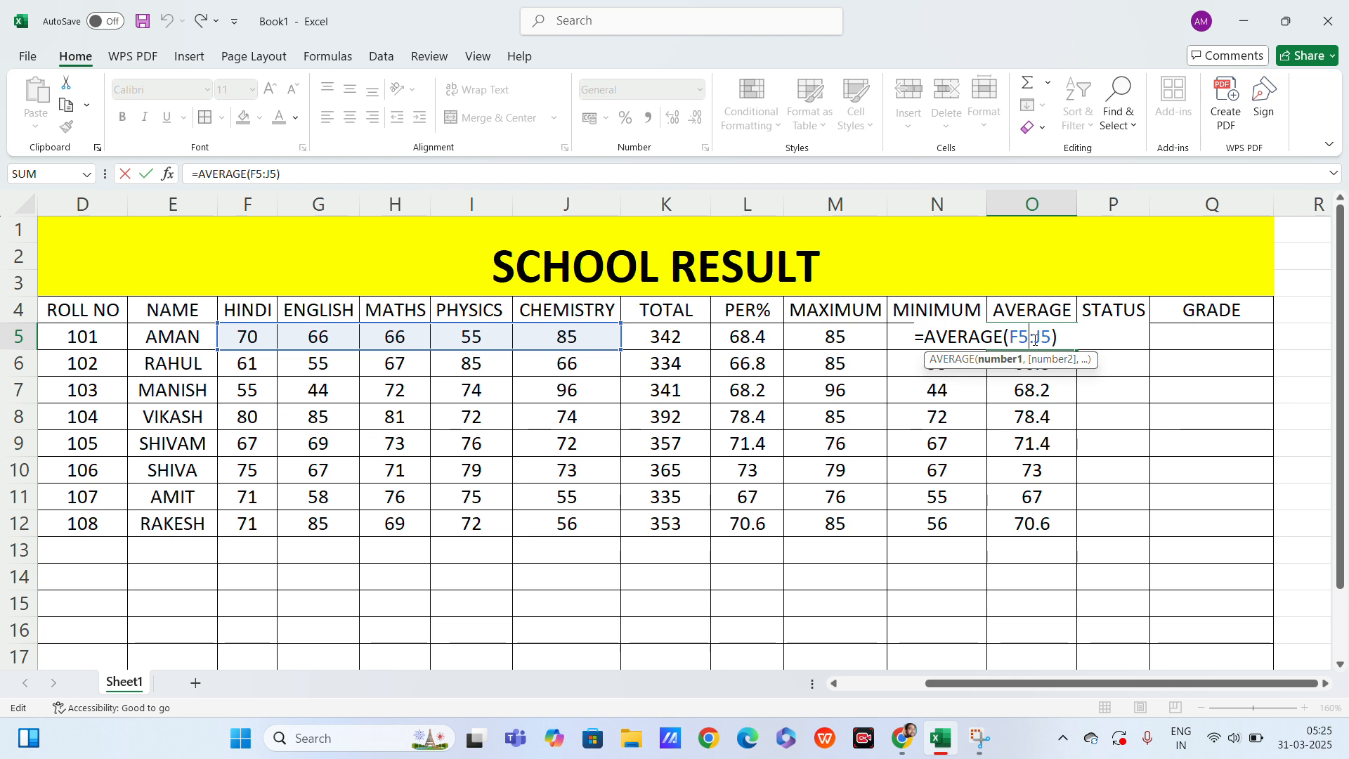
pyautogui.press('Return')
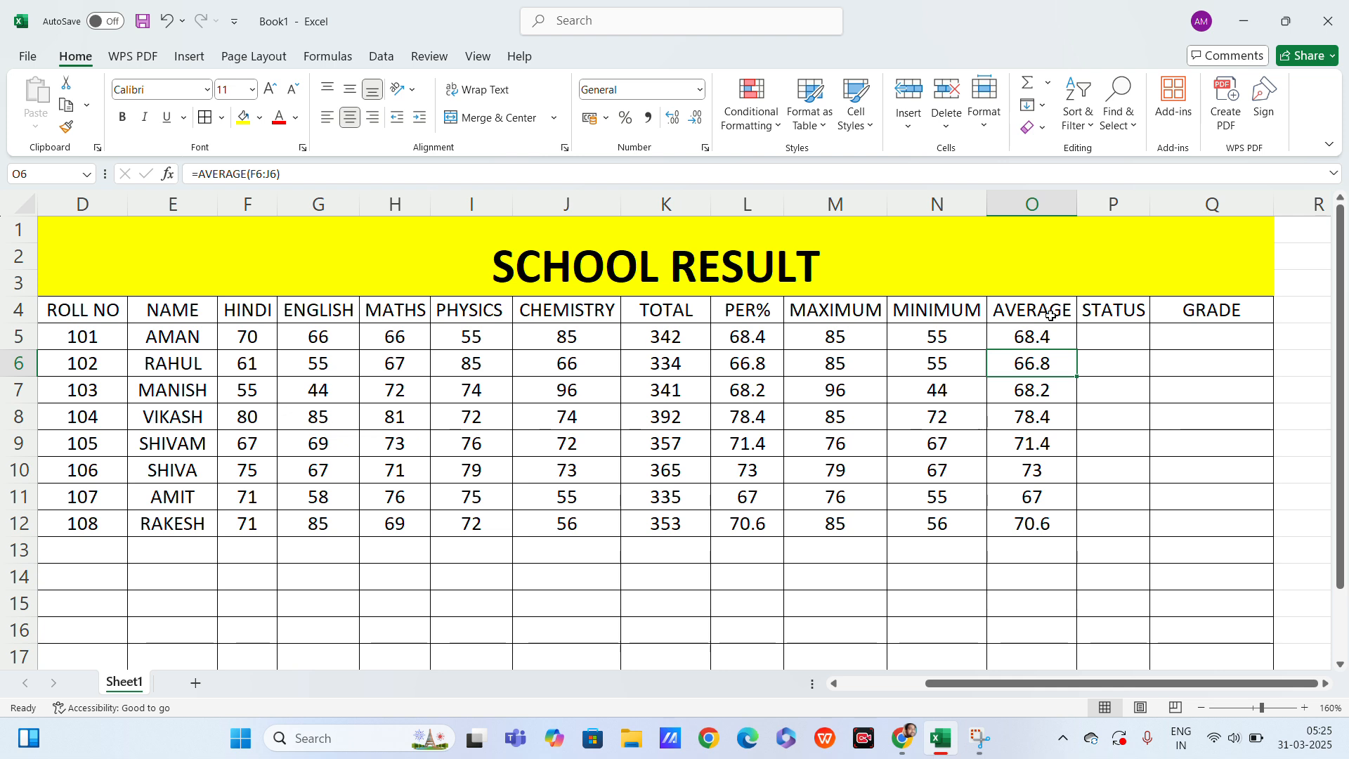
pyautogui.click(1140, 336)
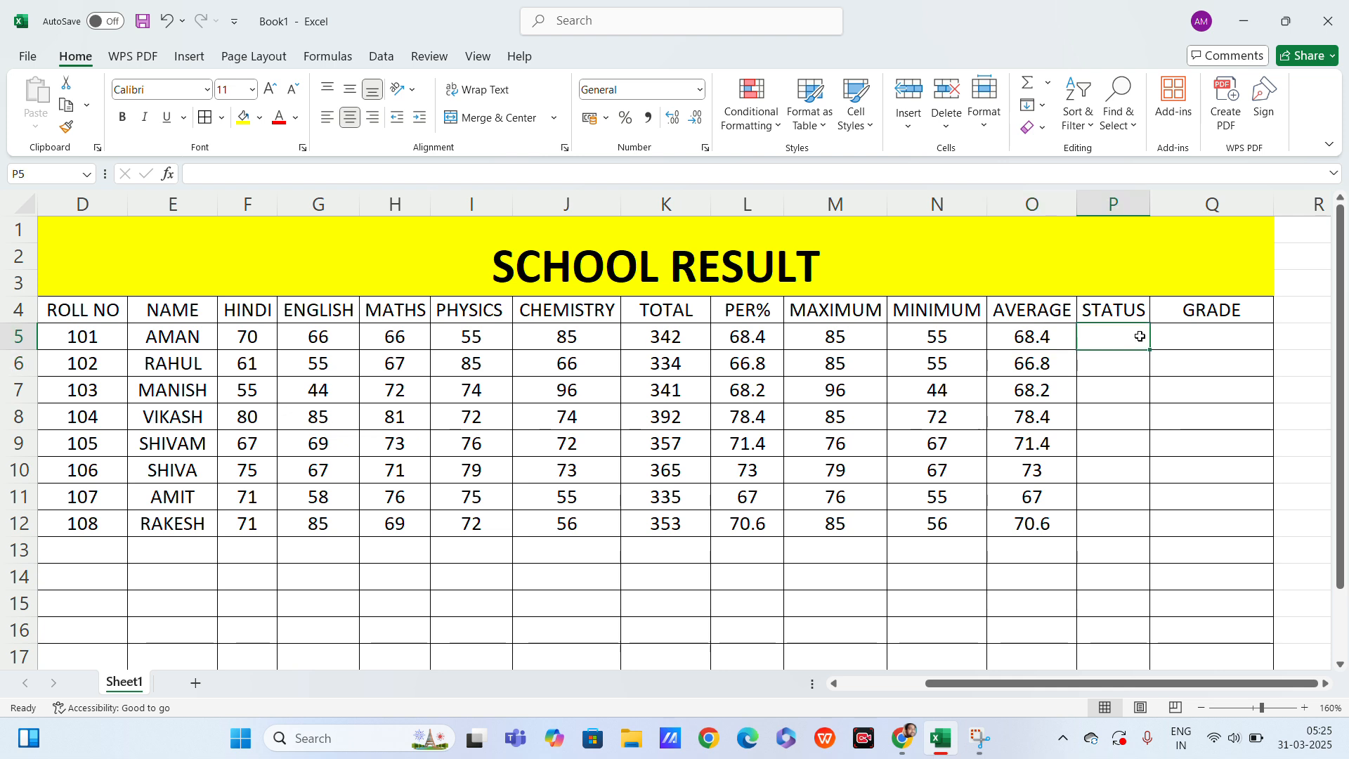
pyautogui.click(978, 340)
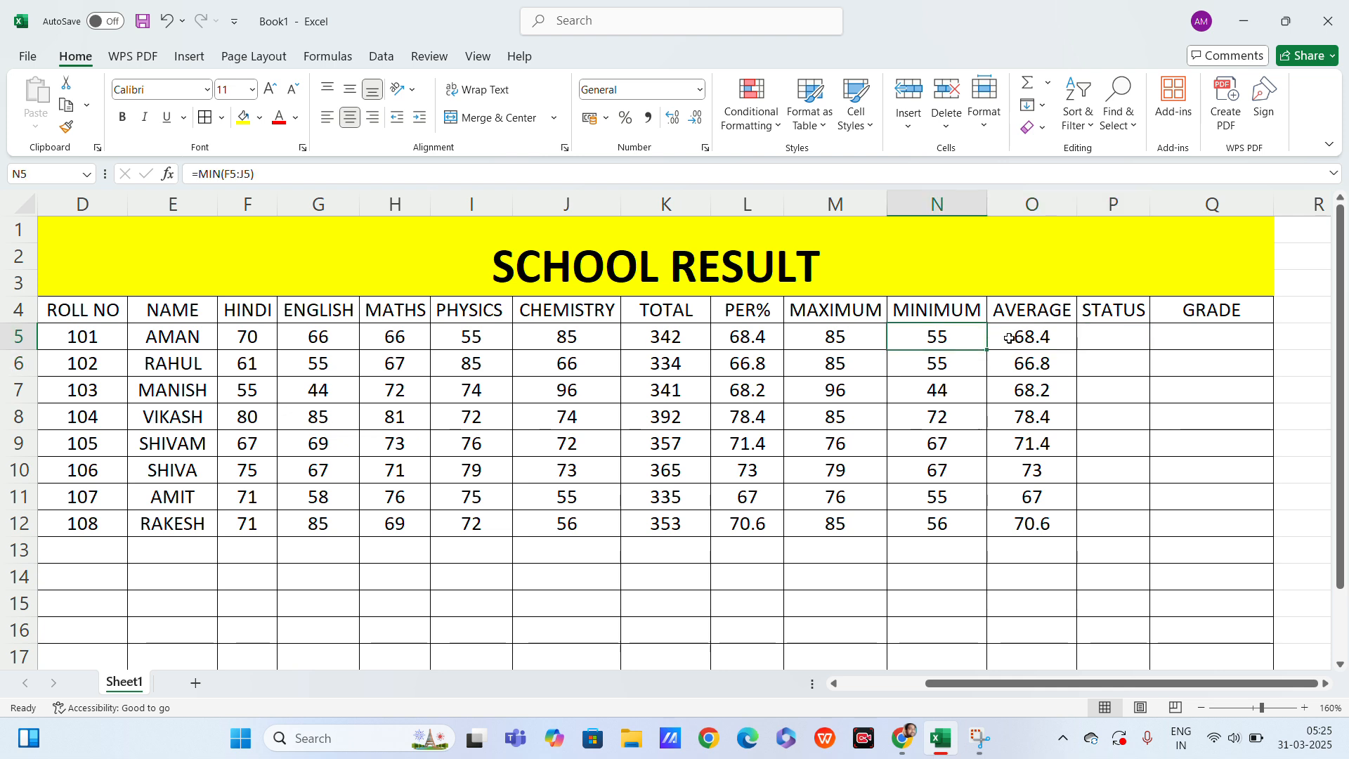
pyautogui.click(1015, 338)
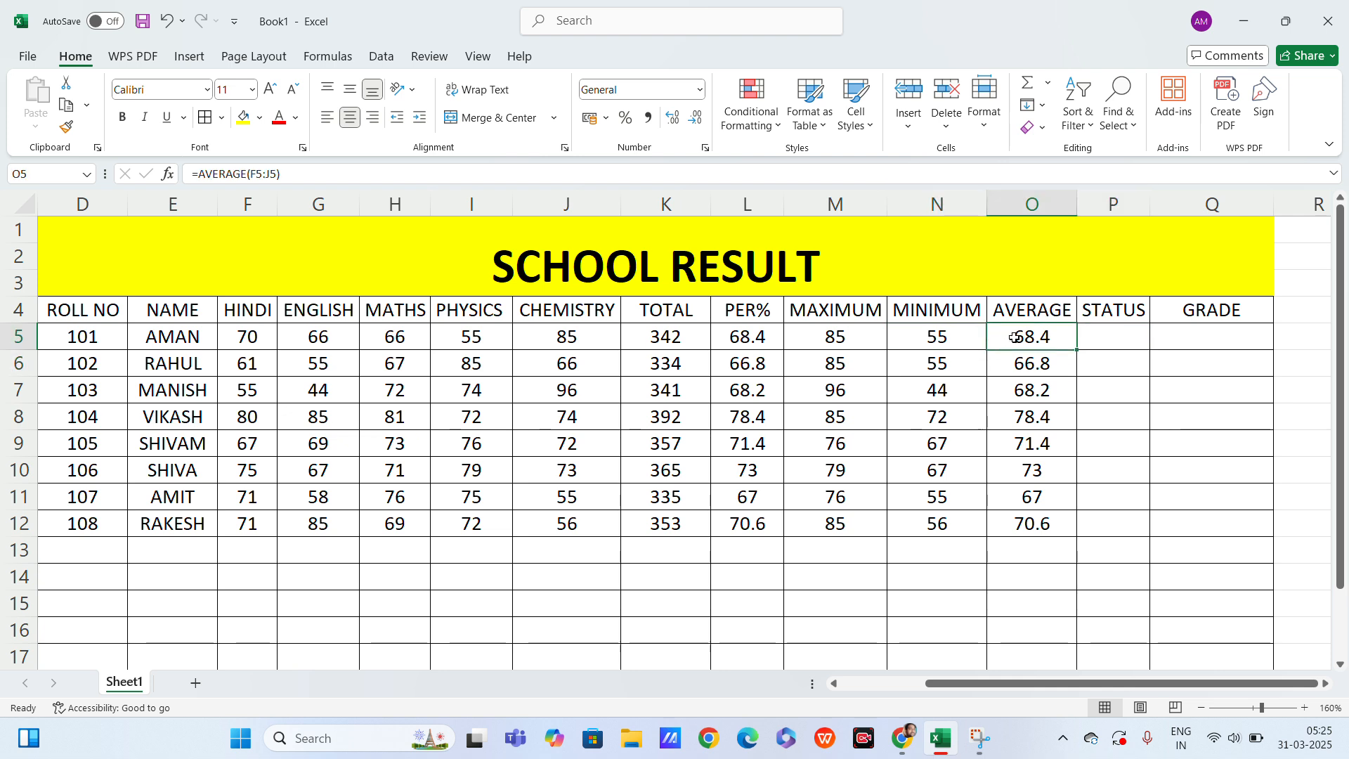
pyautogui.click(309, 173)
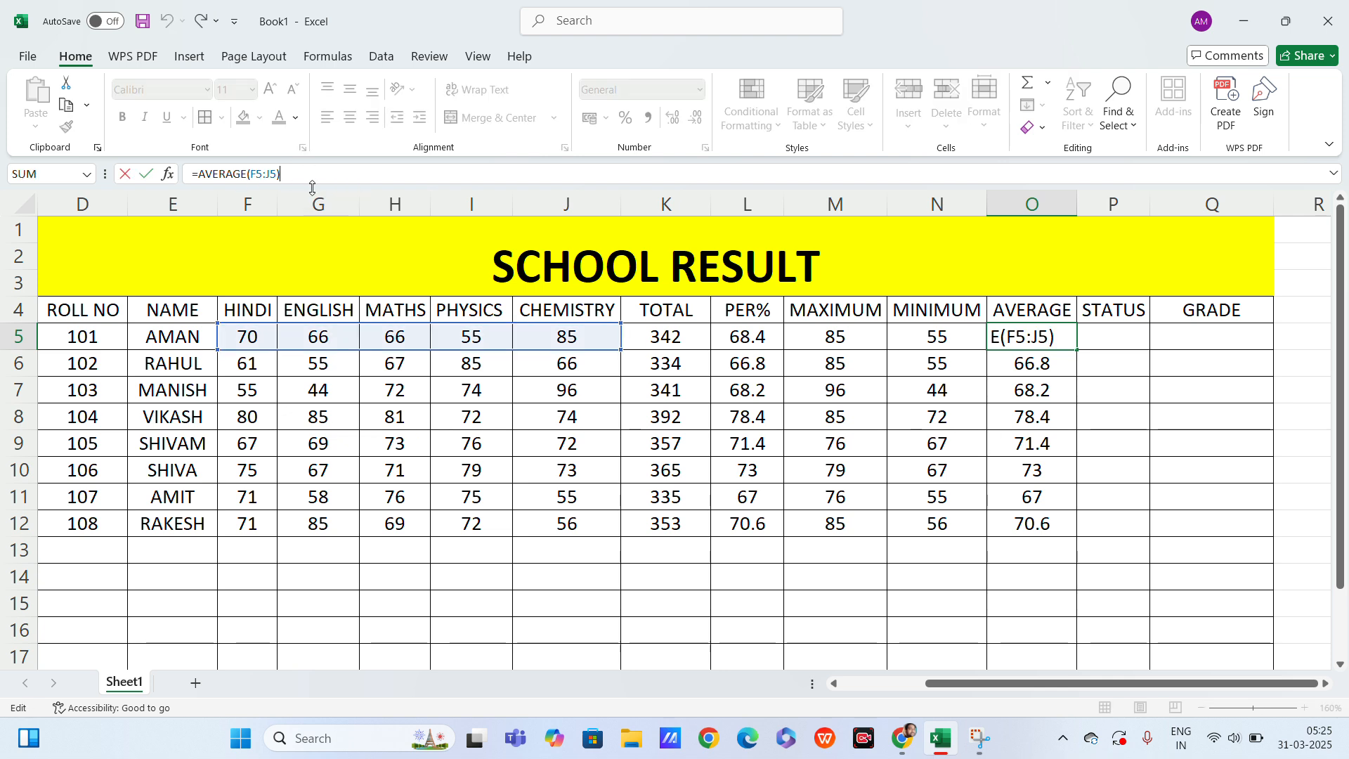
pyautogui.press('Escape')
# Widen the STATUS column, enter =IF(L5>45,"PASS","FAIL") in P5 and fill the formula down to P12
pyautogui.click(1102, 338)
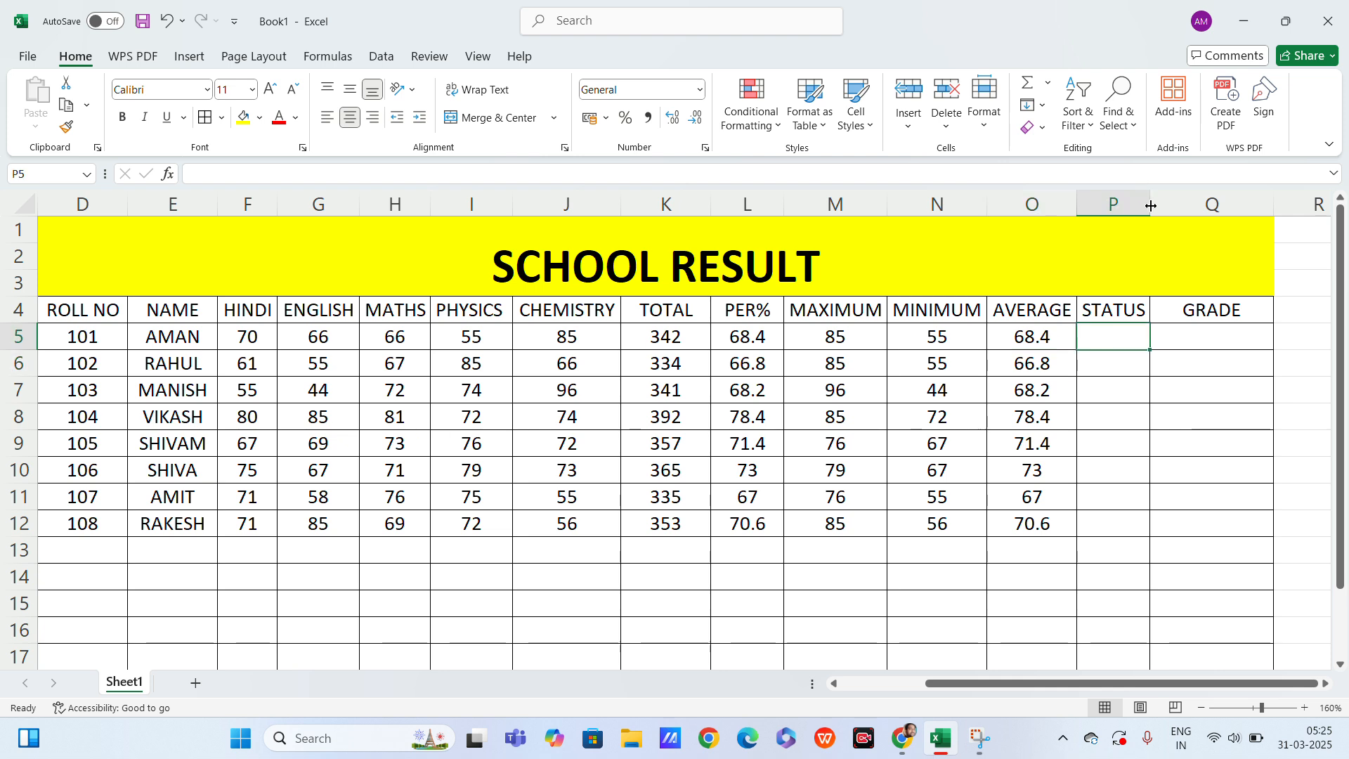
pyautogui.moveTo(1150, 205); pyautogui.dragTo(1185, 214)
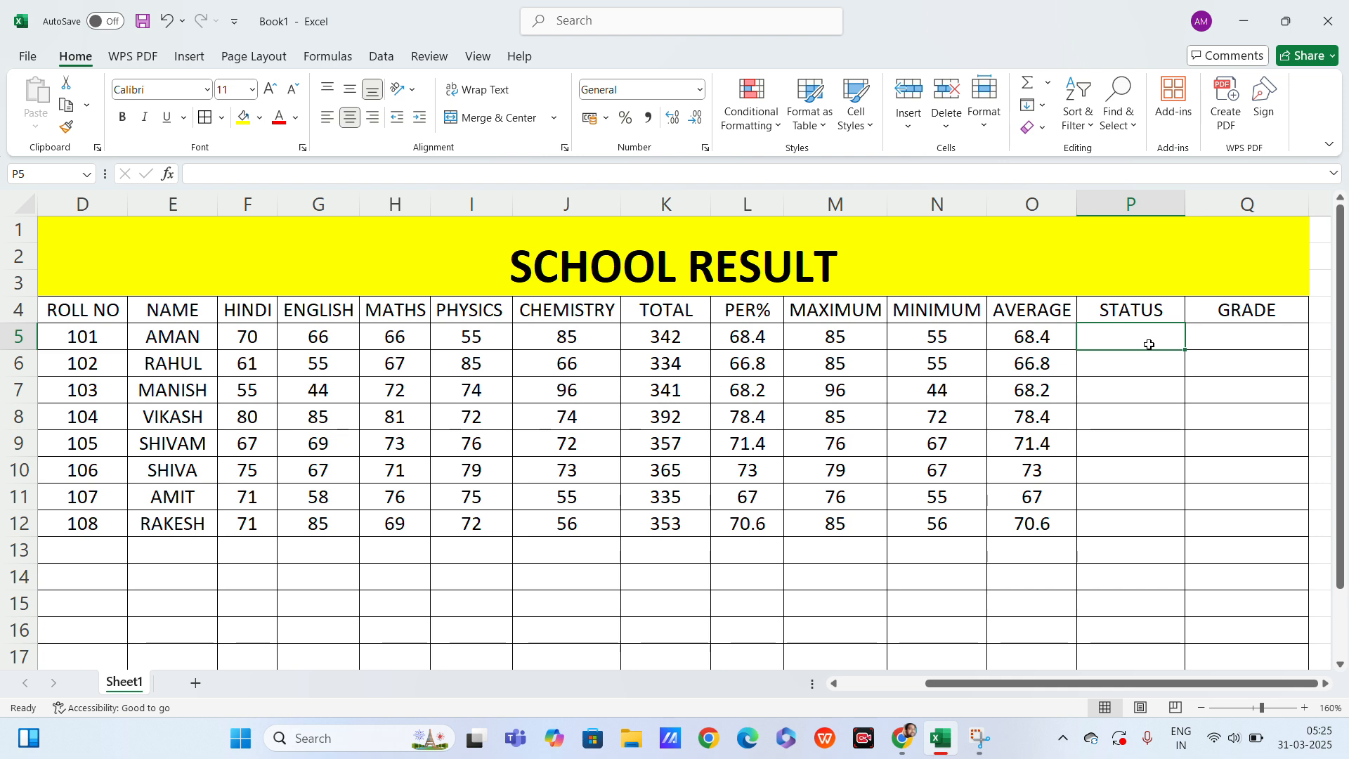
pyautogui.write('=IF(')
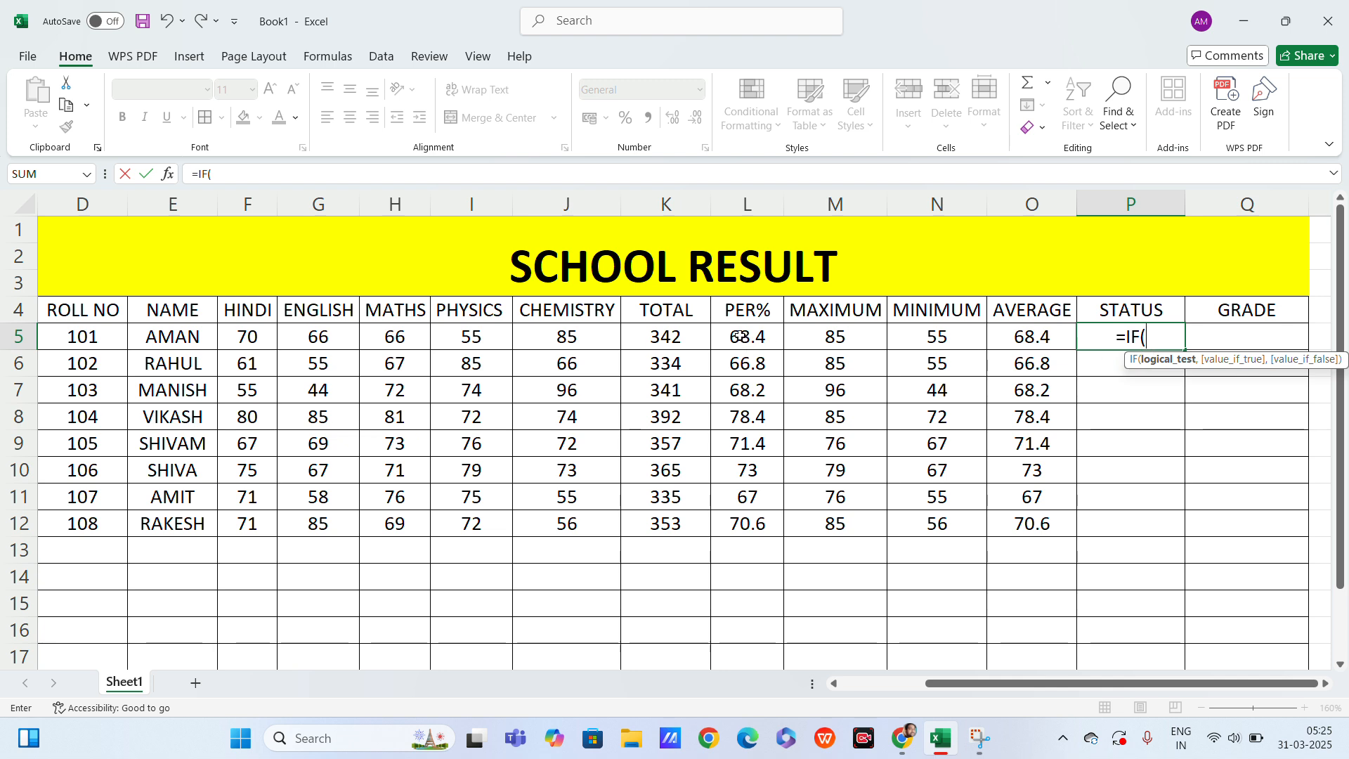
pyautogui.click(742, 338)
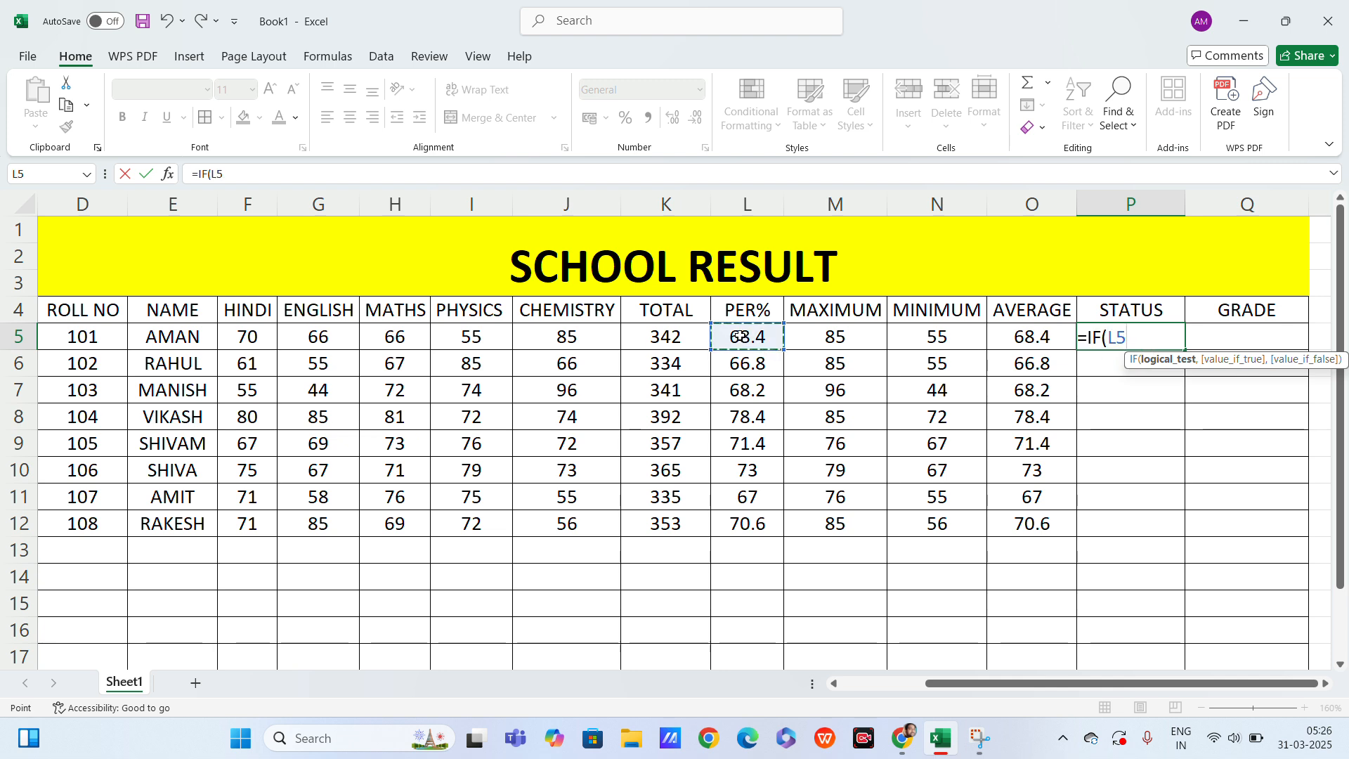
pyautogui.write('>')
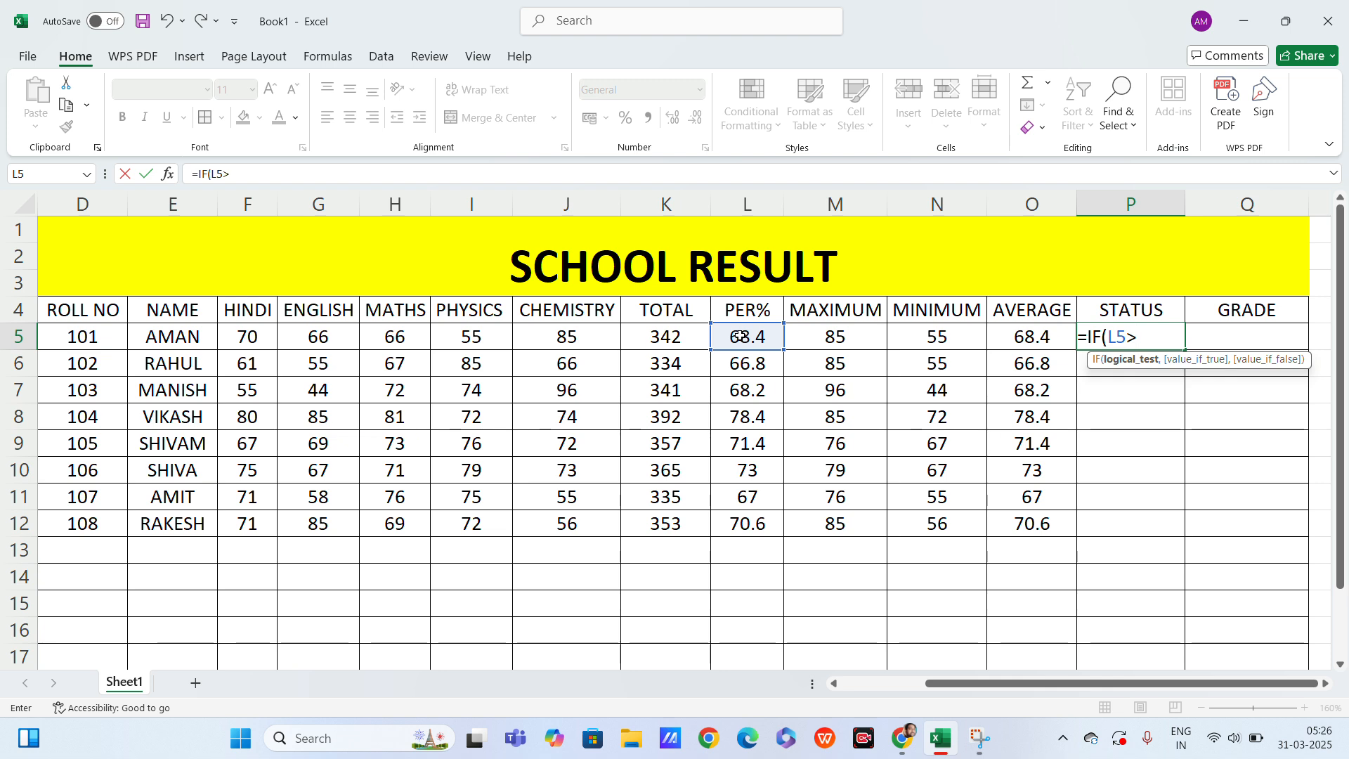
pyautogui.write('45,"')
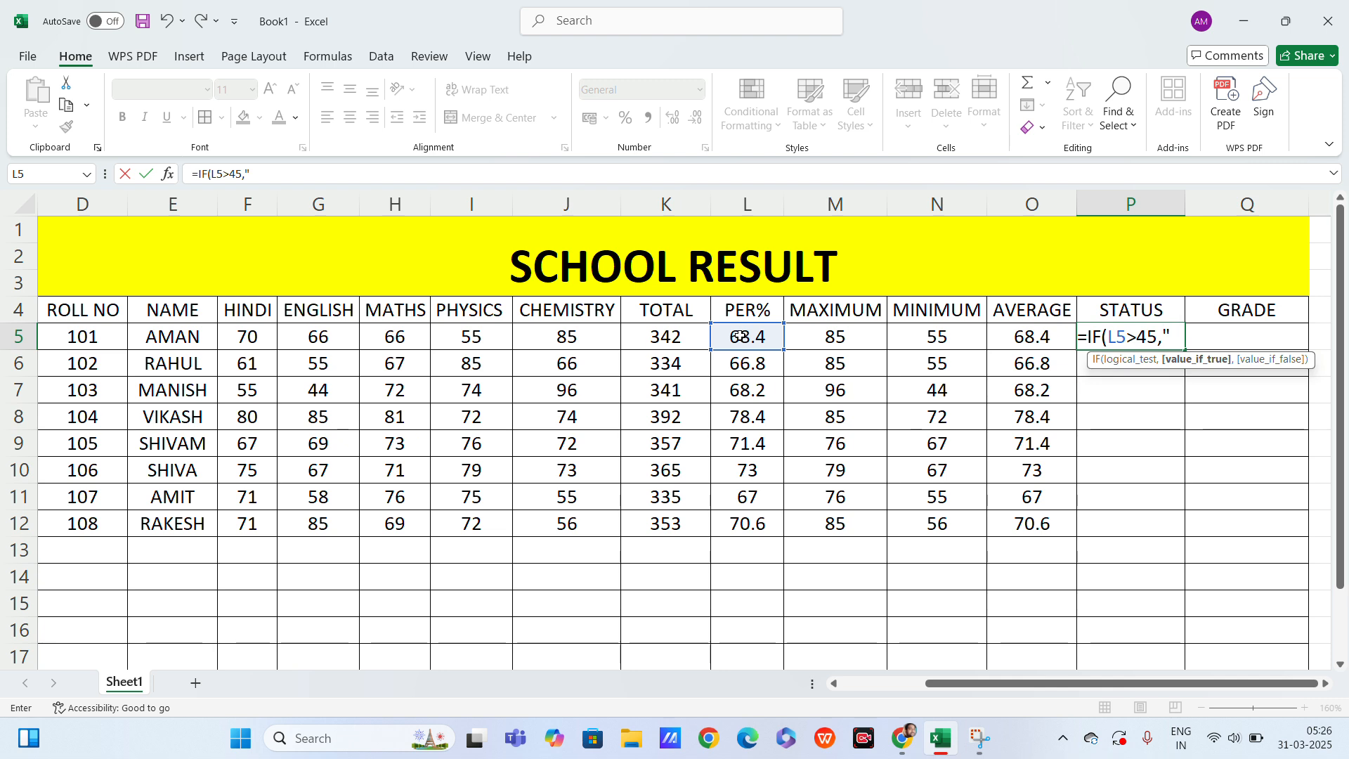
pyautogui.write('PASS')
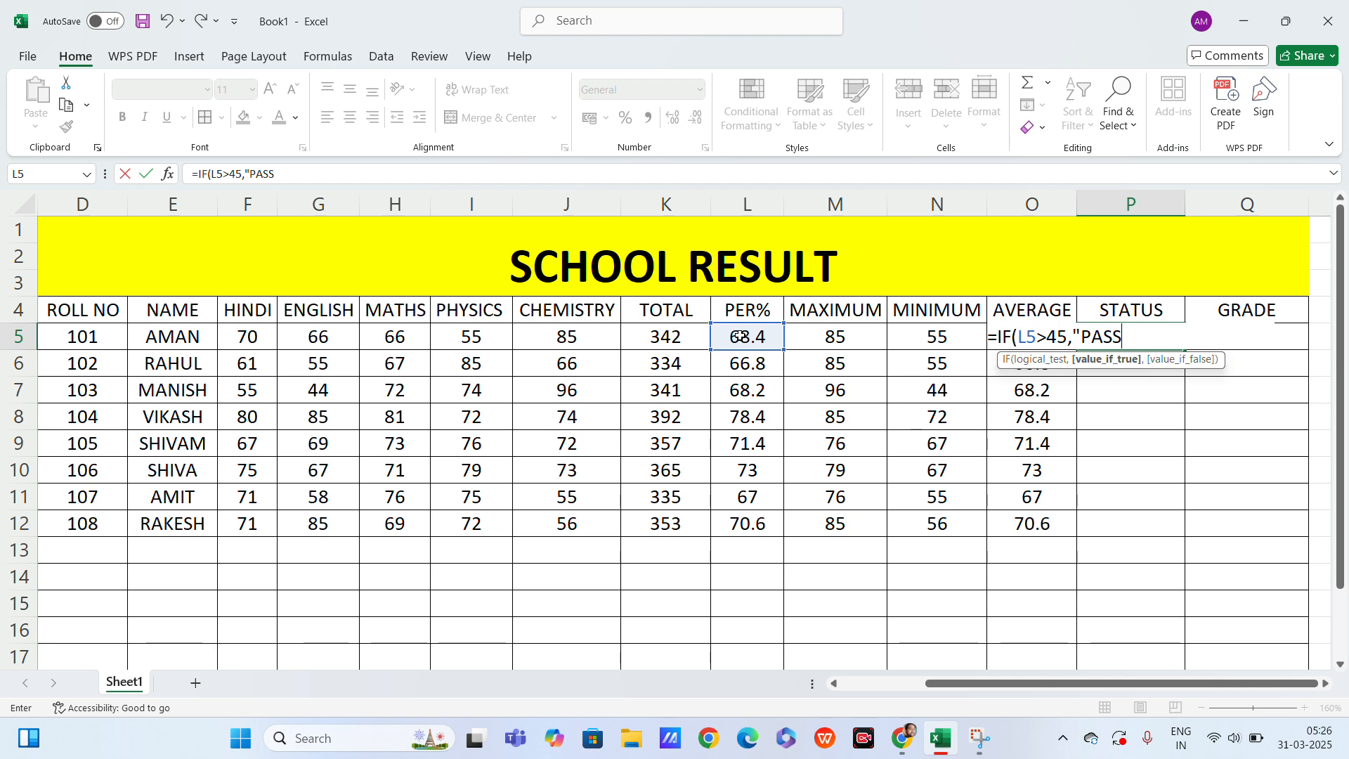
pyautogui.write('",')
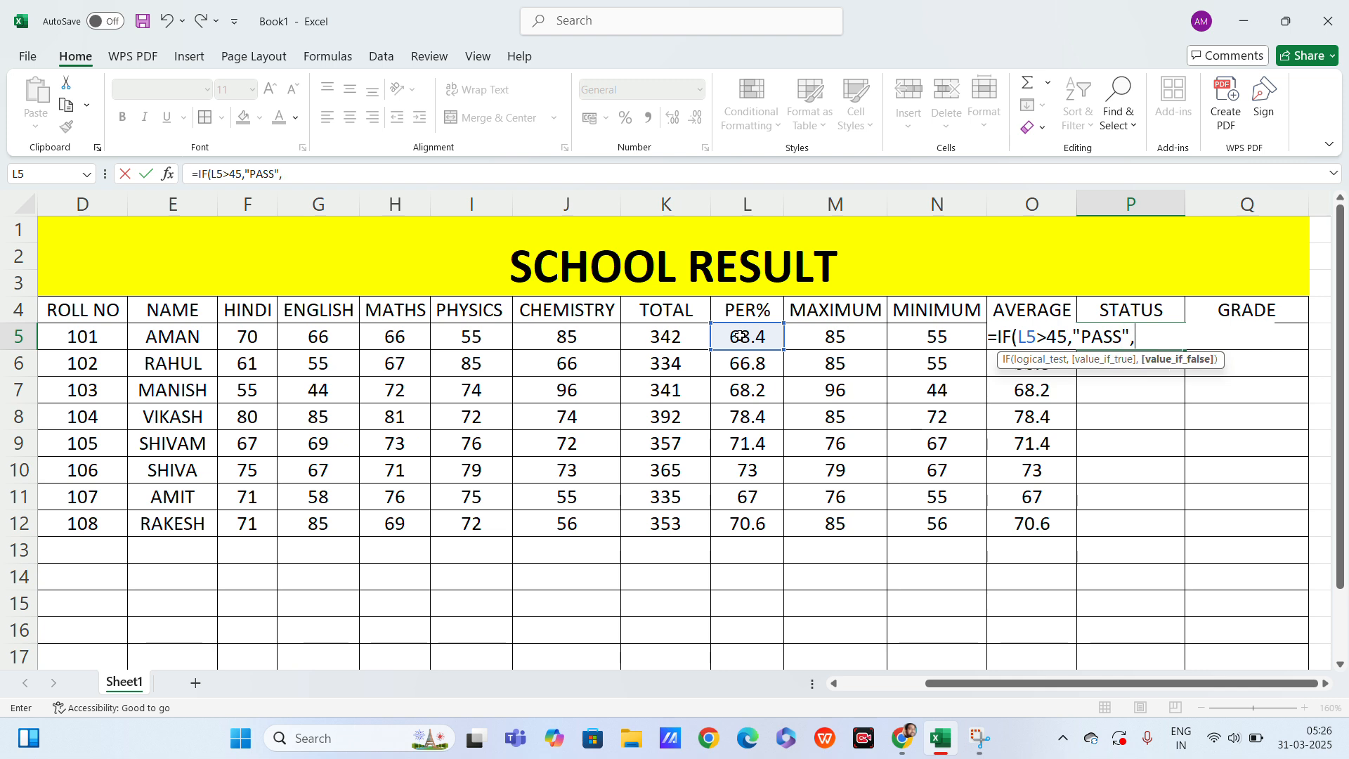
pyautogui.write('"FAIL"')
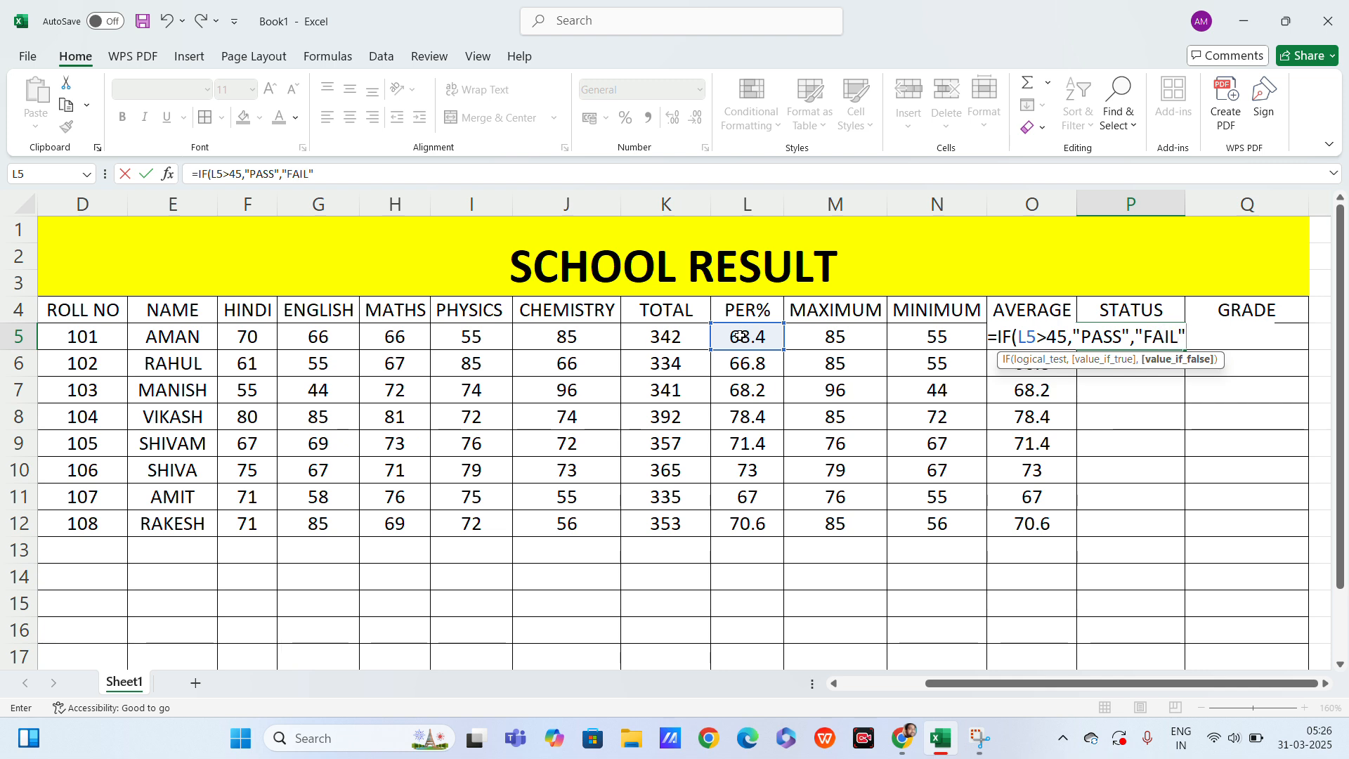
pyautogui.write(')')
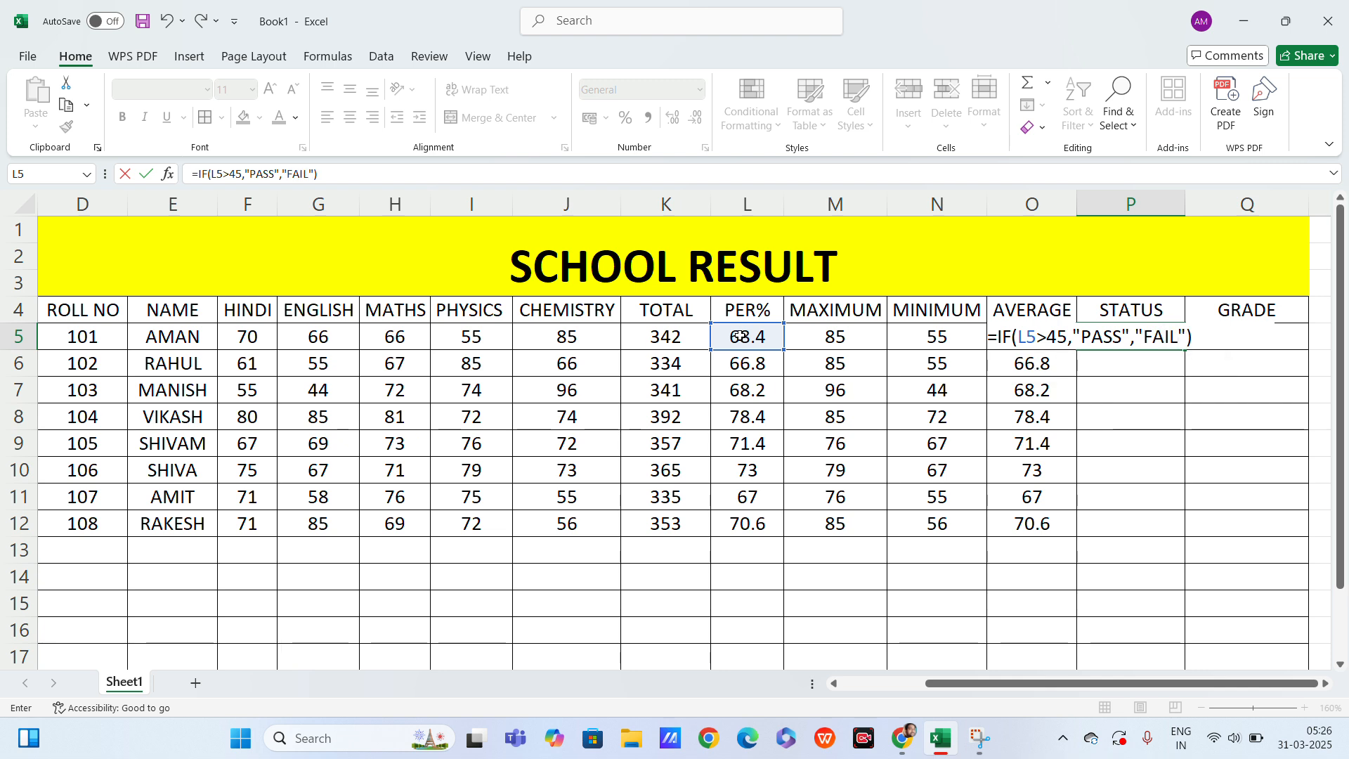
pyautogui.press('Return')
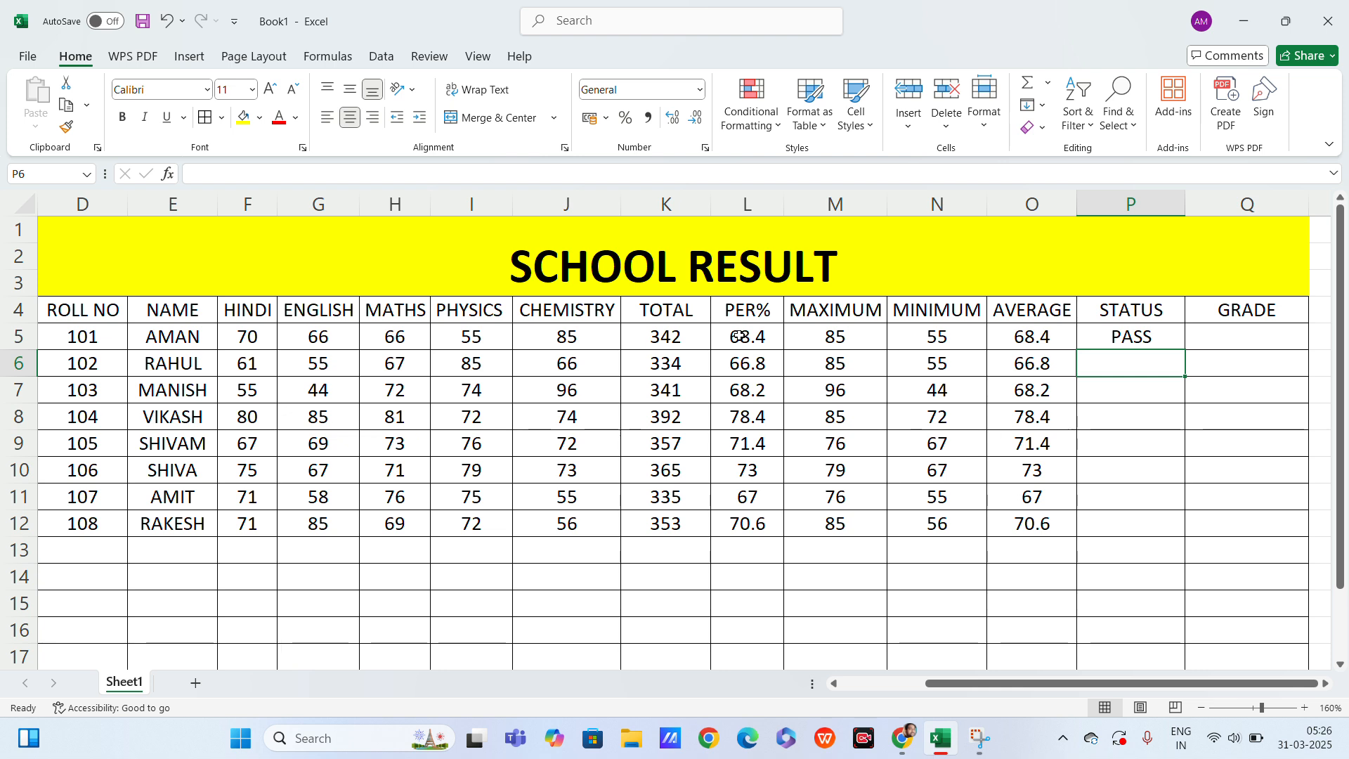
pyautogui.click(1127, 337)
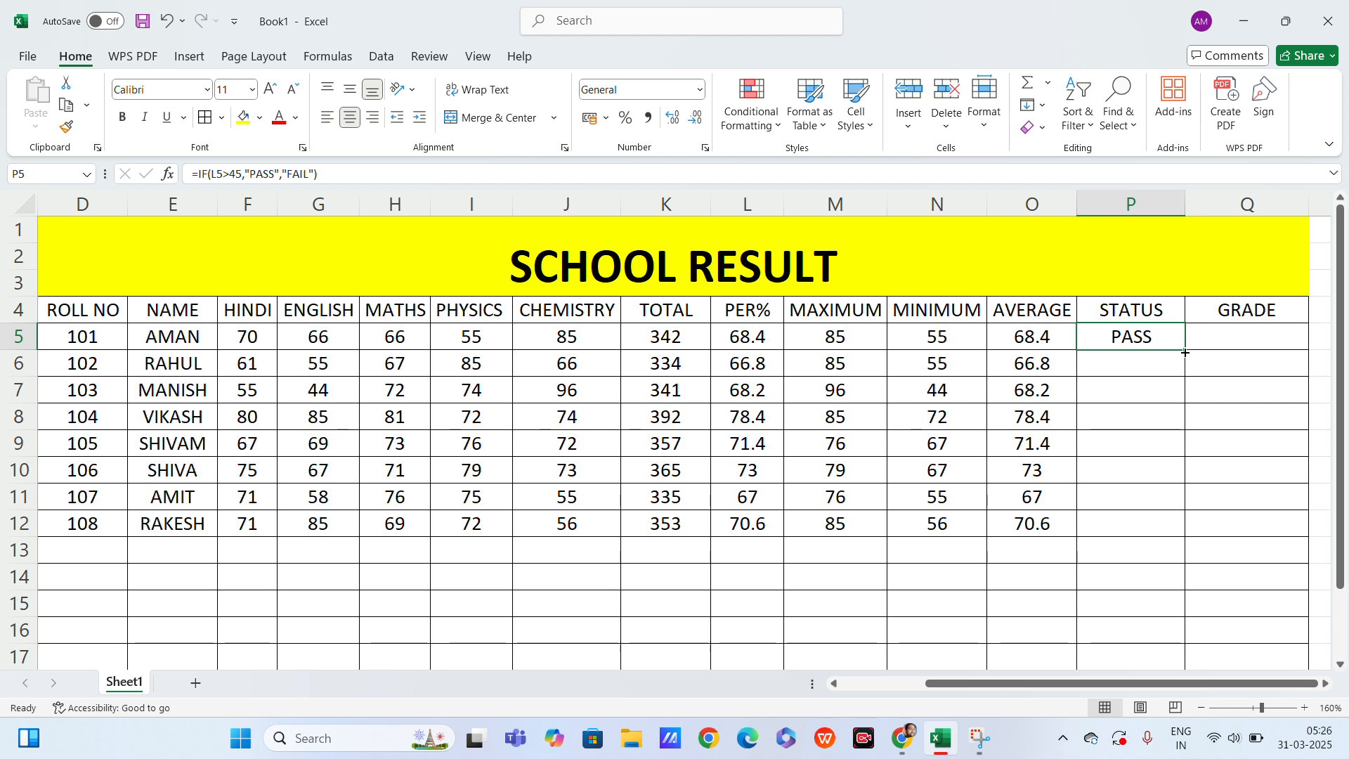
pyautogui.moveTo(1185, 353); pyautogui.dragTo(1172, 538)
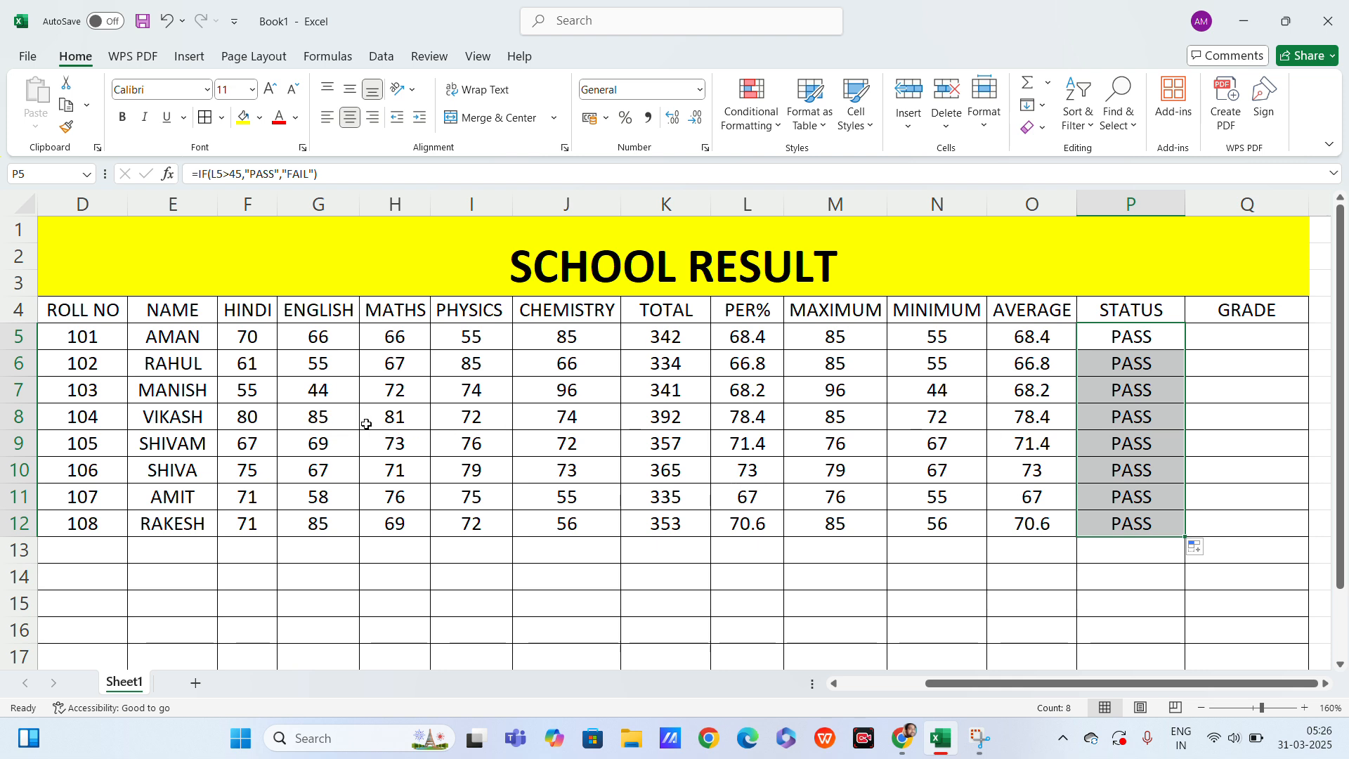
# Lower the row 8 student's marks by setting both ENGLISH (G8) and HINDI (F8) to 45
pyautogui.click(323, 420)
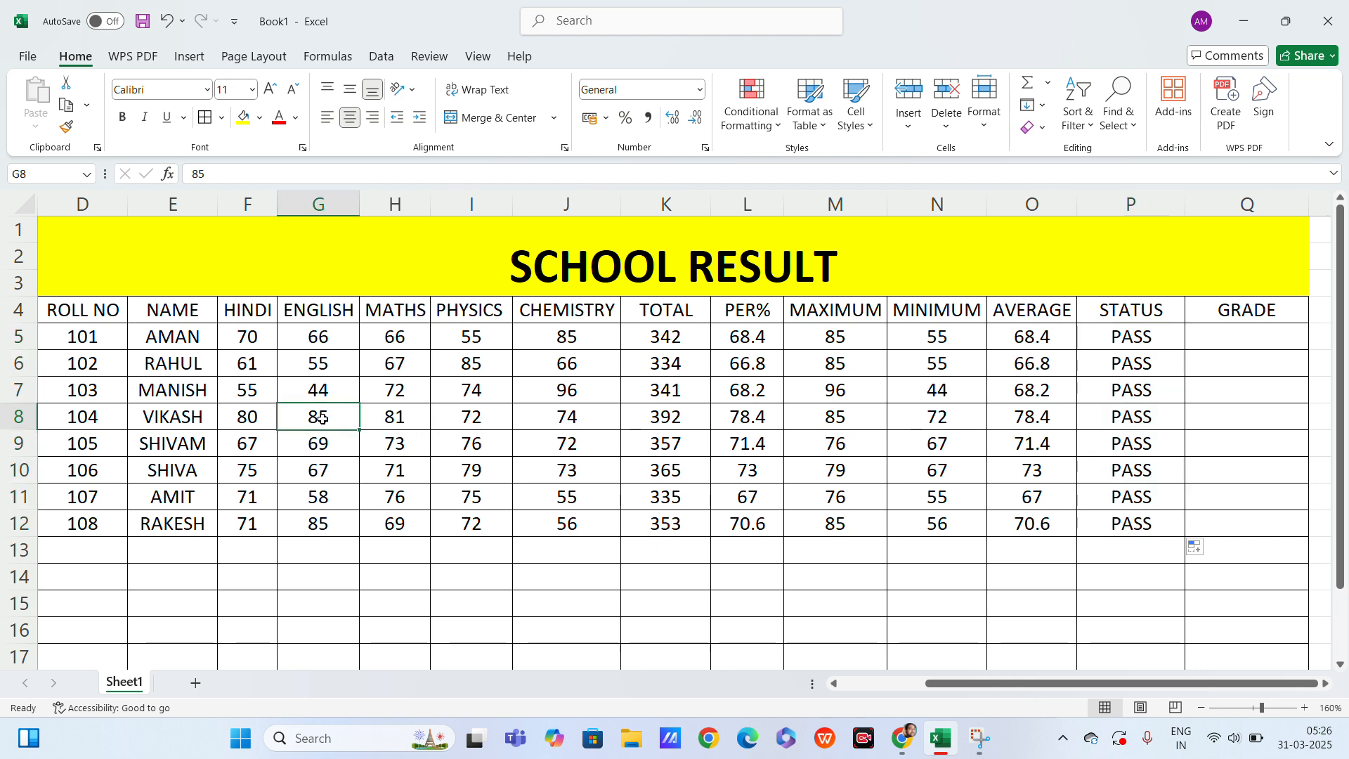
pyautogui.write('45')
pyautogui.press('Return')
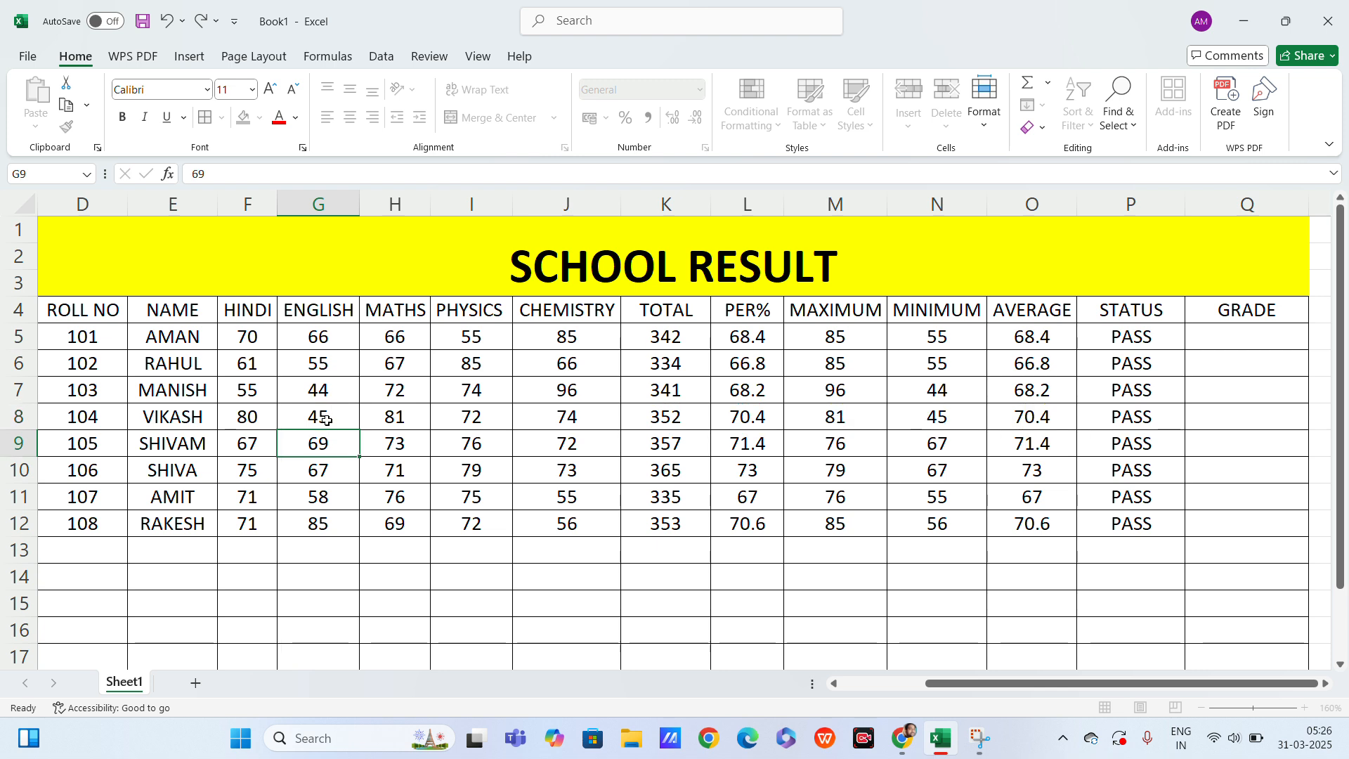
pyautogui.click(257, 415)
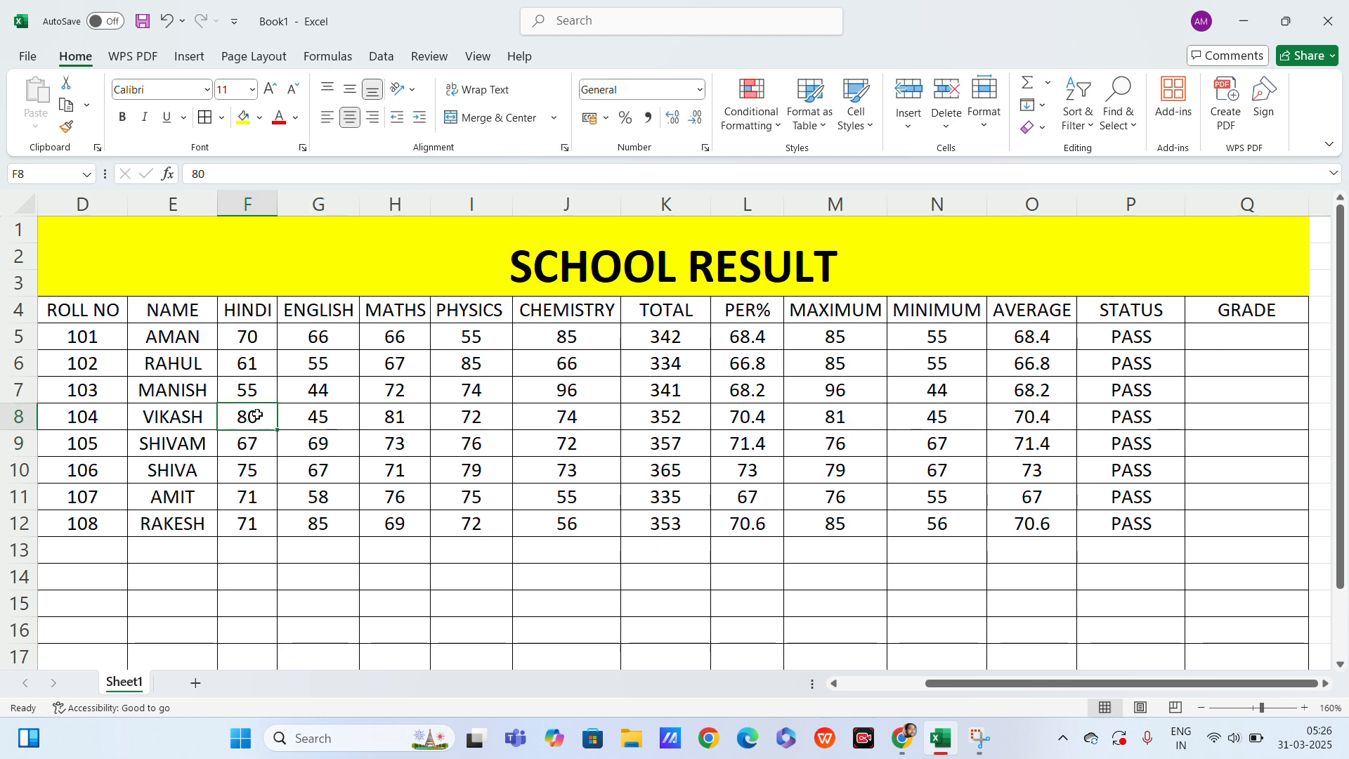
pyautogui.write('45')
pyautogui.press('Return')
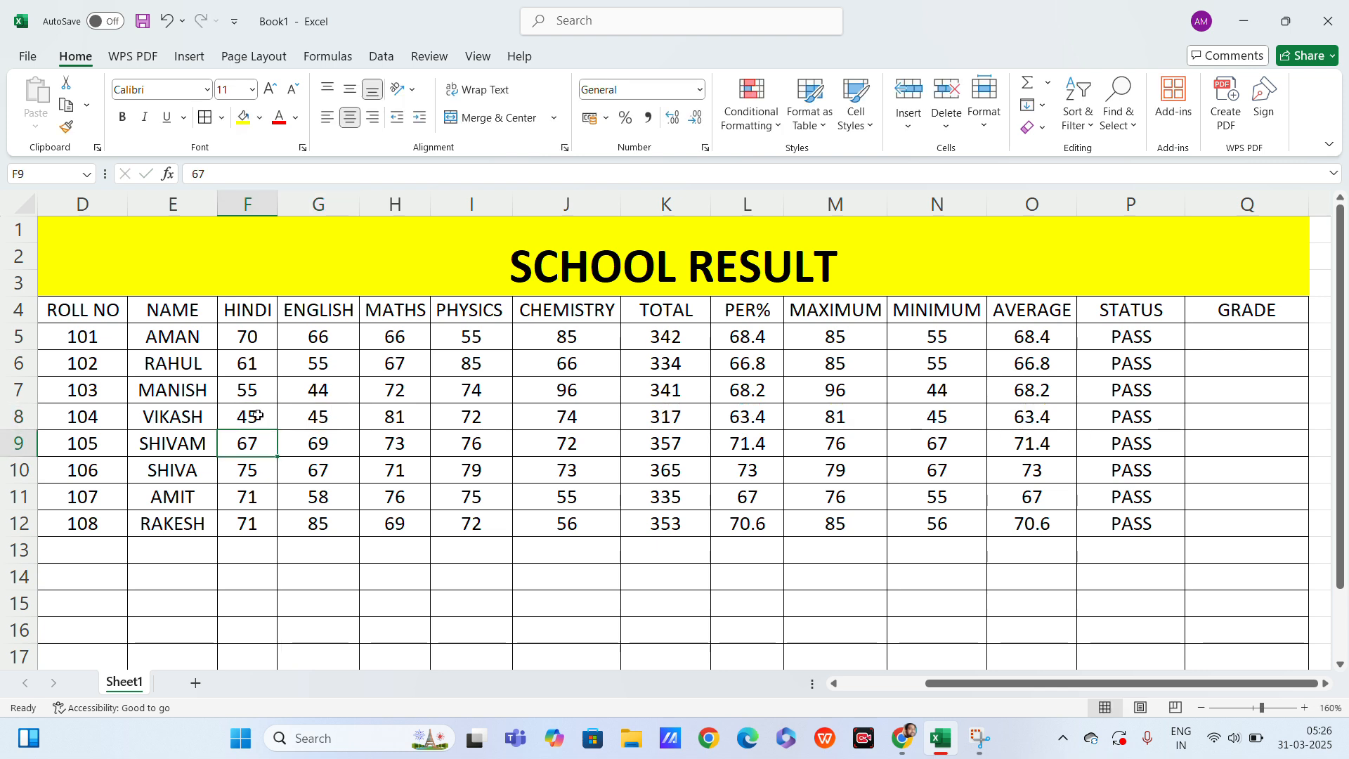
# Set the row 8 marks to 46 in MATHS, 48 in PHYSICS and 46 in CHEMISTRY
pyautogui.click(392, 415)
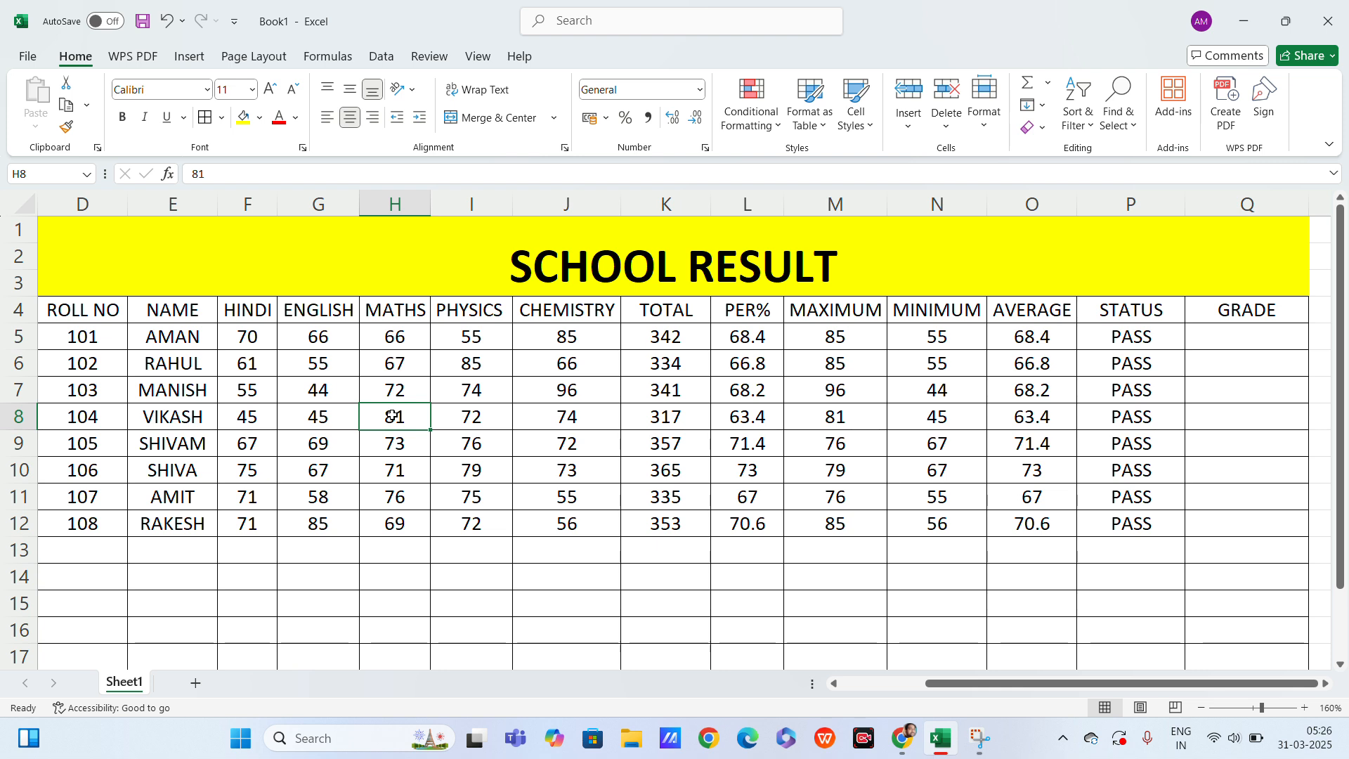
pyautogui.write('46')
pyautogui.press('Return')
pyautogui.click(456, 415)
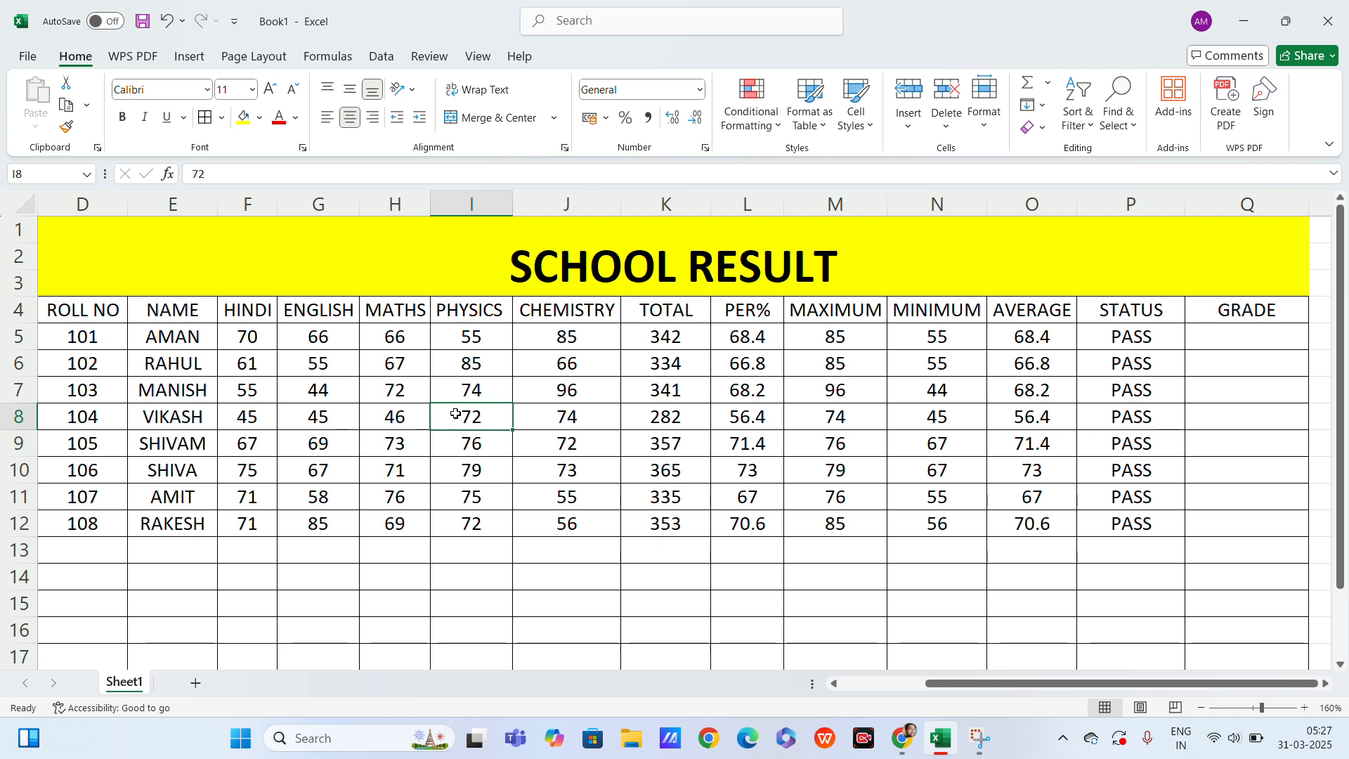
pyautogui.write('48')
pyautogui.press('Return')
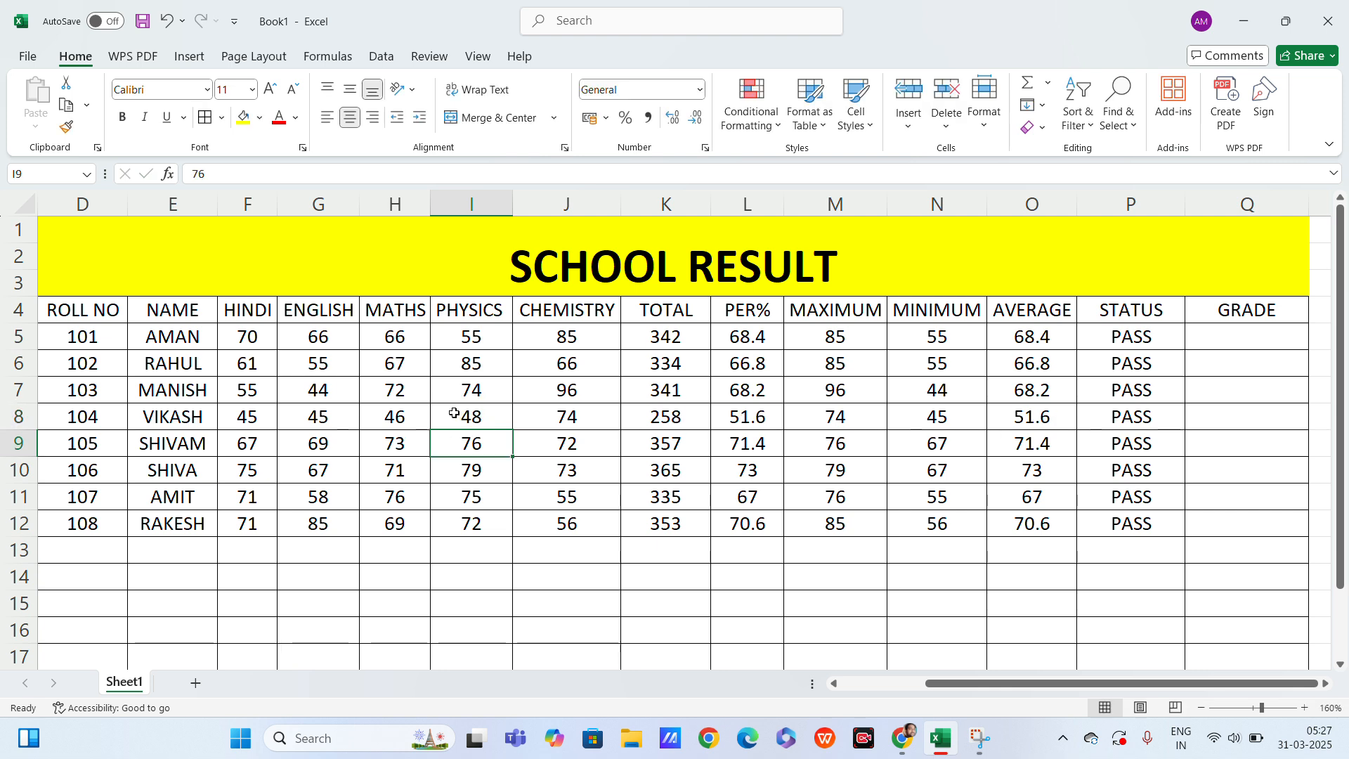
pyautogui.click(548, 413)
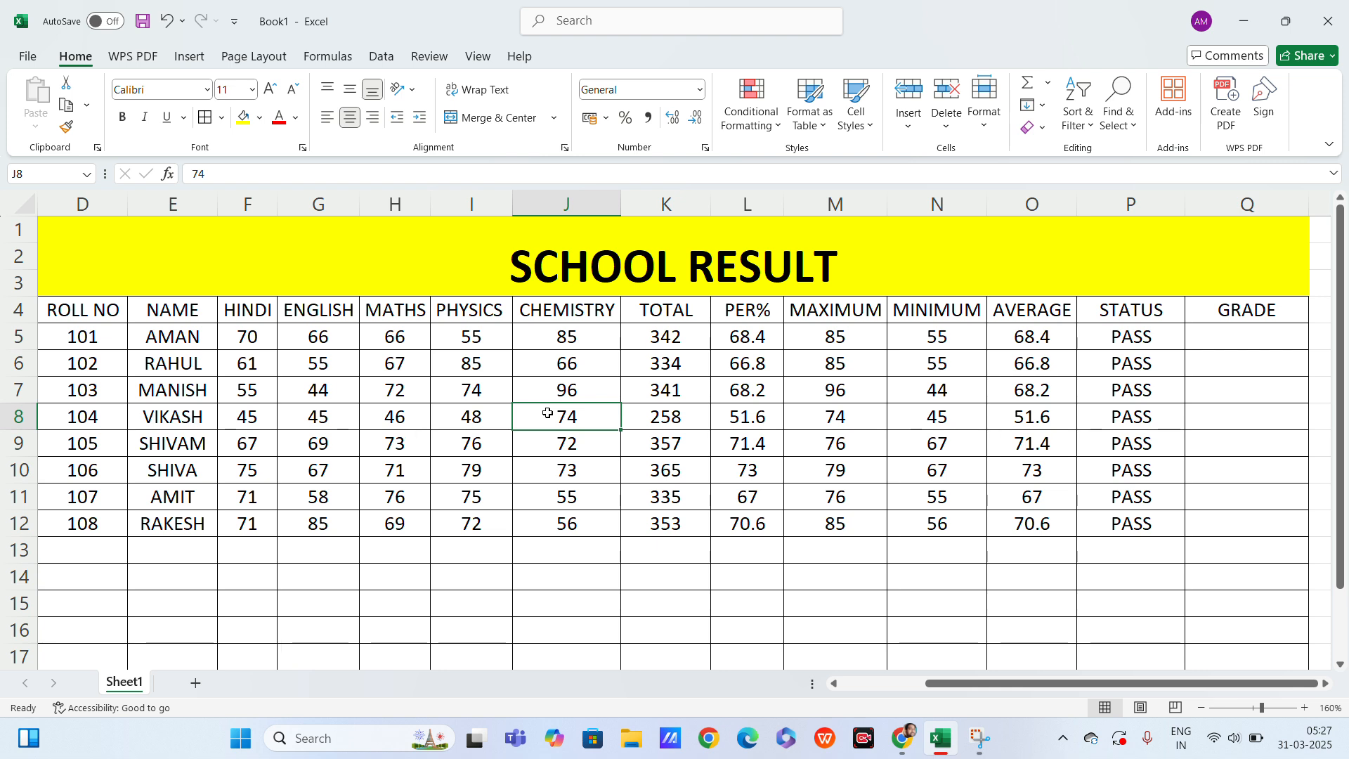
pyautogui.write('46')
pyautogui.press('Return')
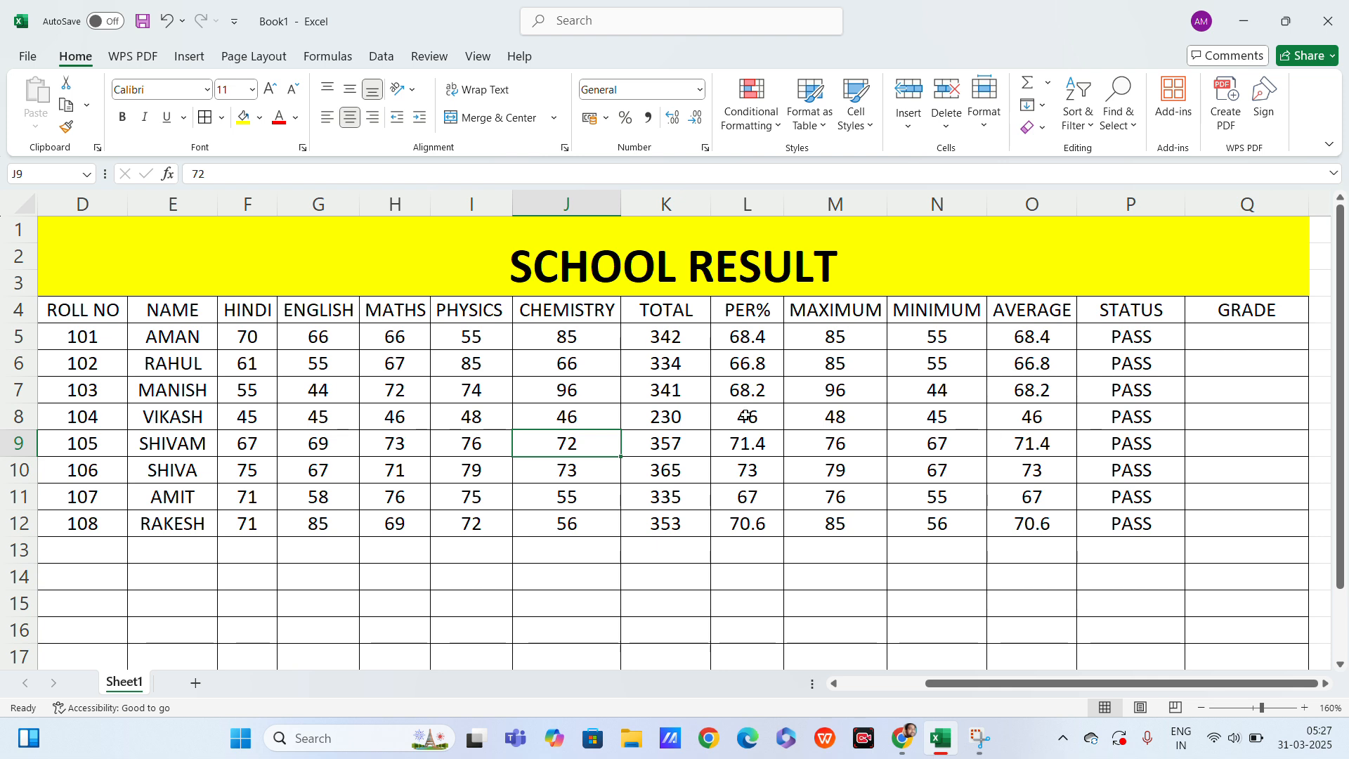
# Lower row 8's PHYSICS mark to 45 and MATHS mark to 44, and check the status formula in P8
pyautogui.click(488, 413)
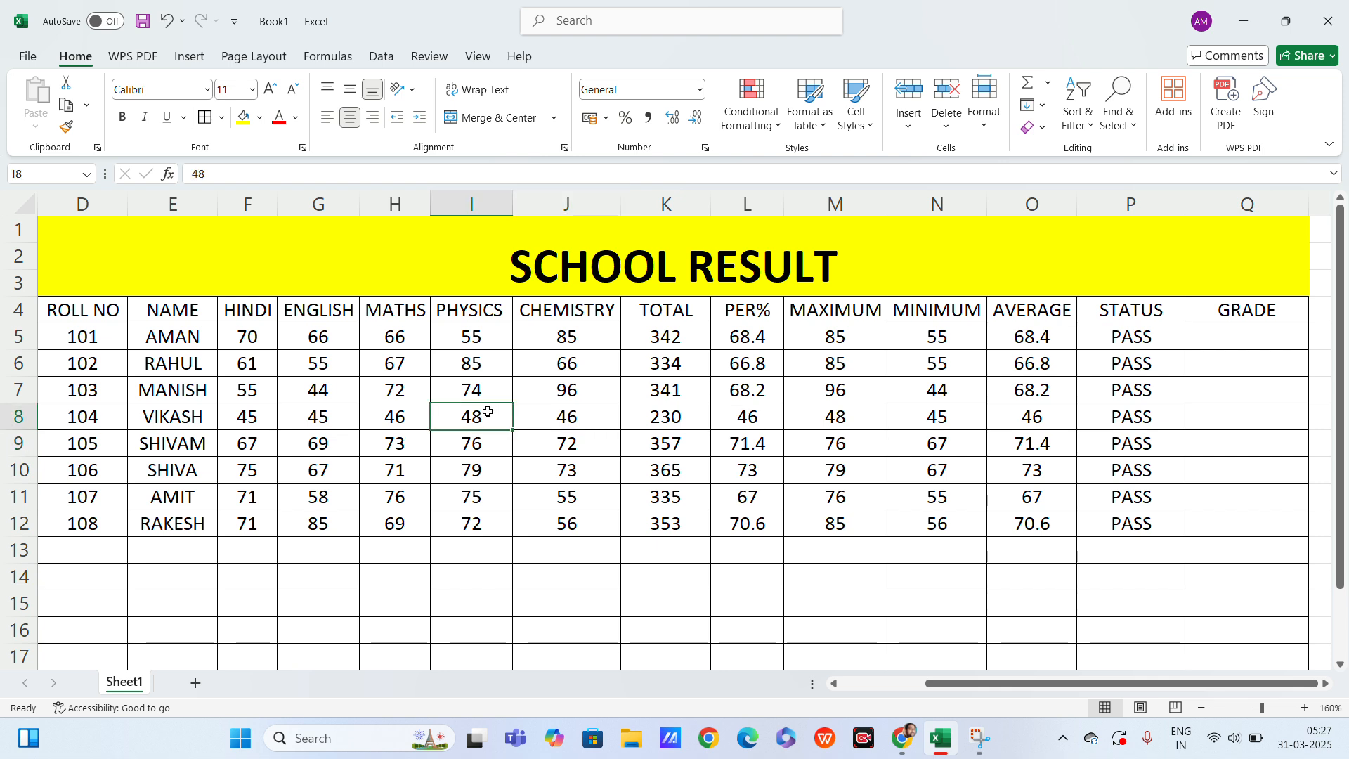
pyautogui.write('45')
pyautogui.press('Return')
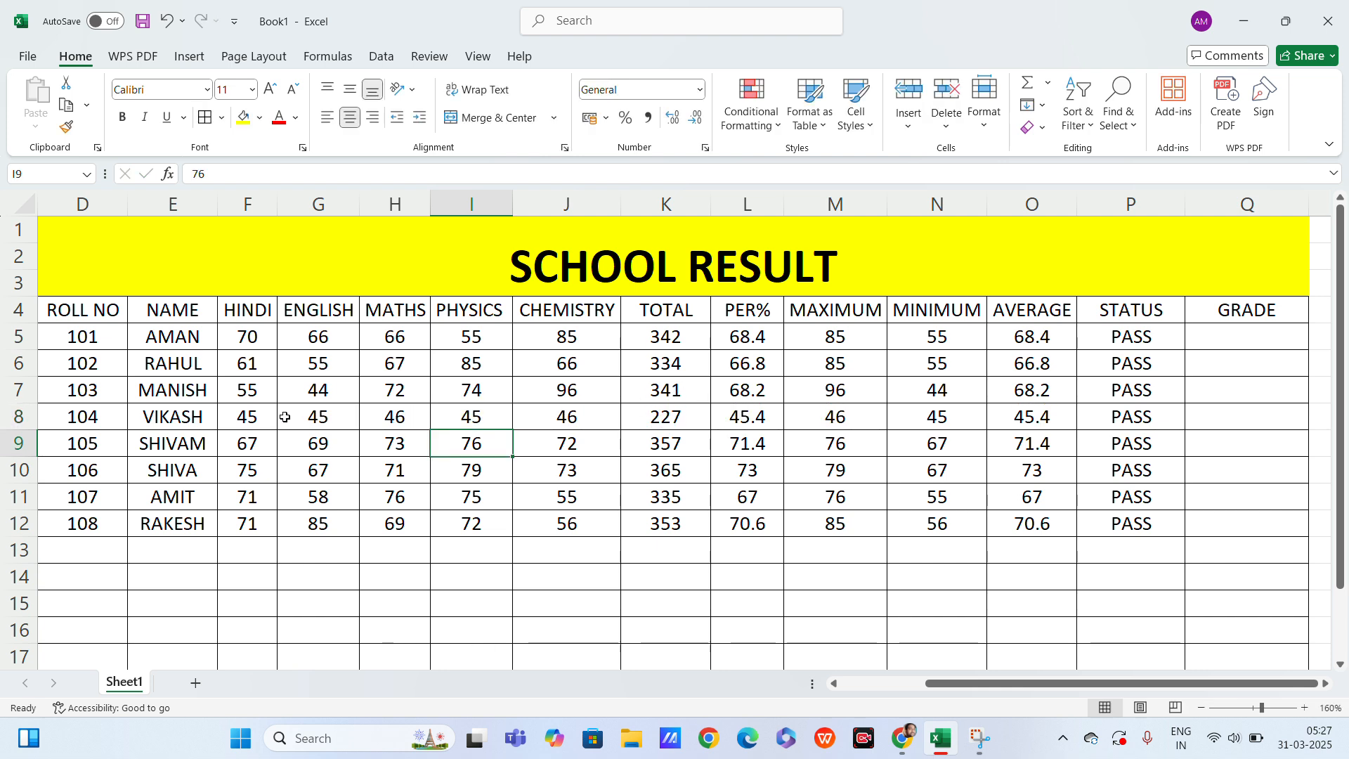
pyautogui.click(383, 420)
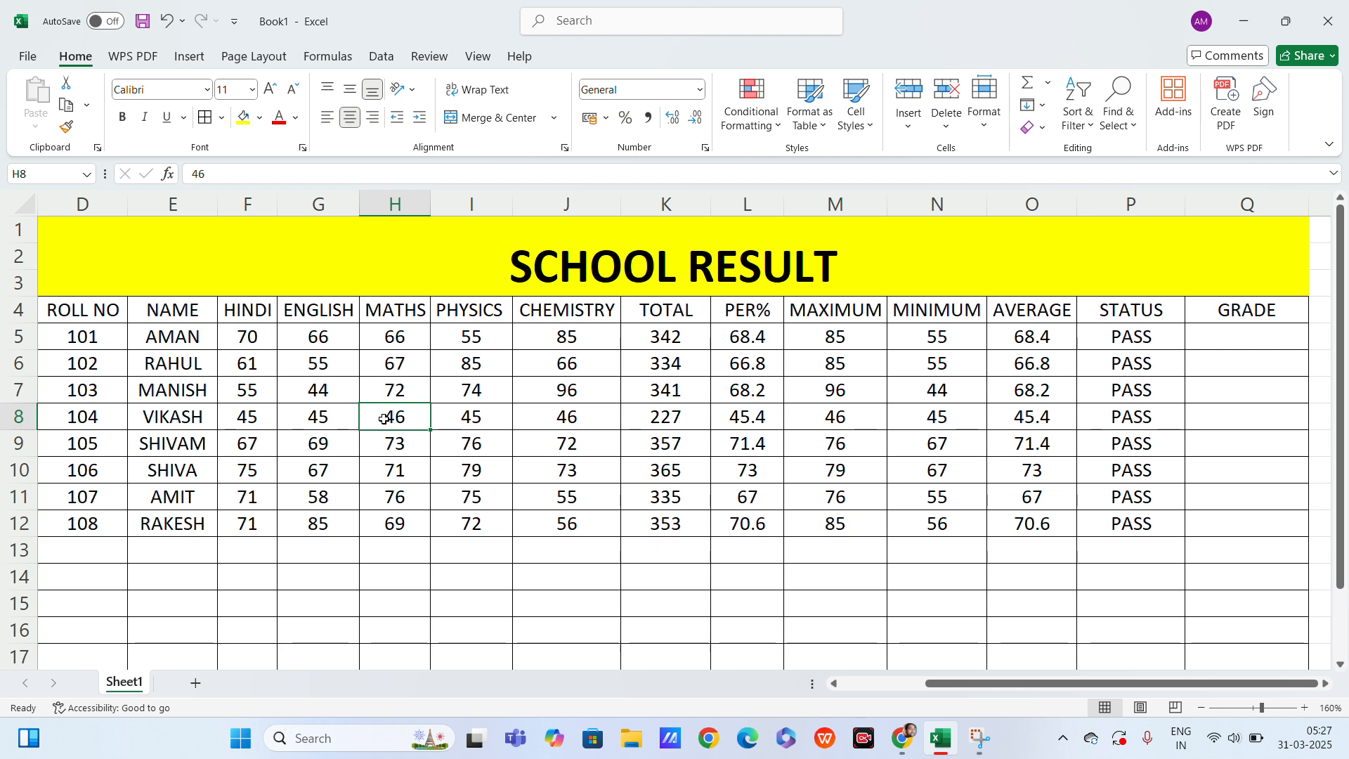
pyautogui.write('44')
pyautogui.press('Return')
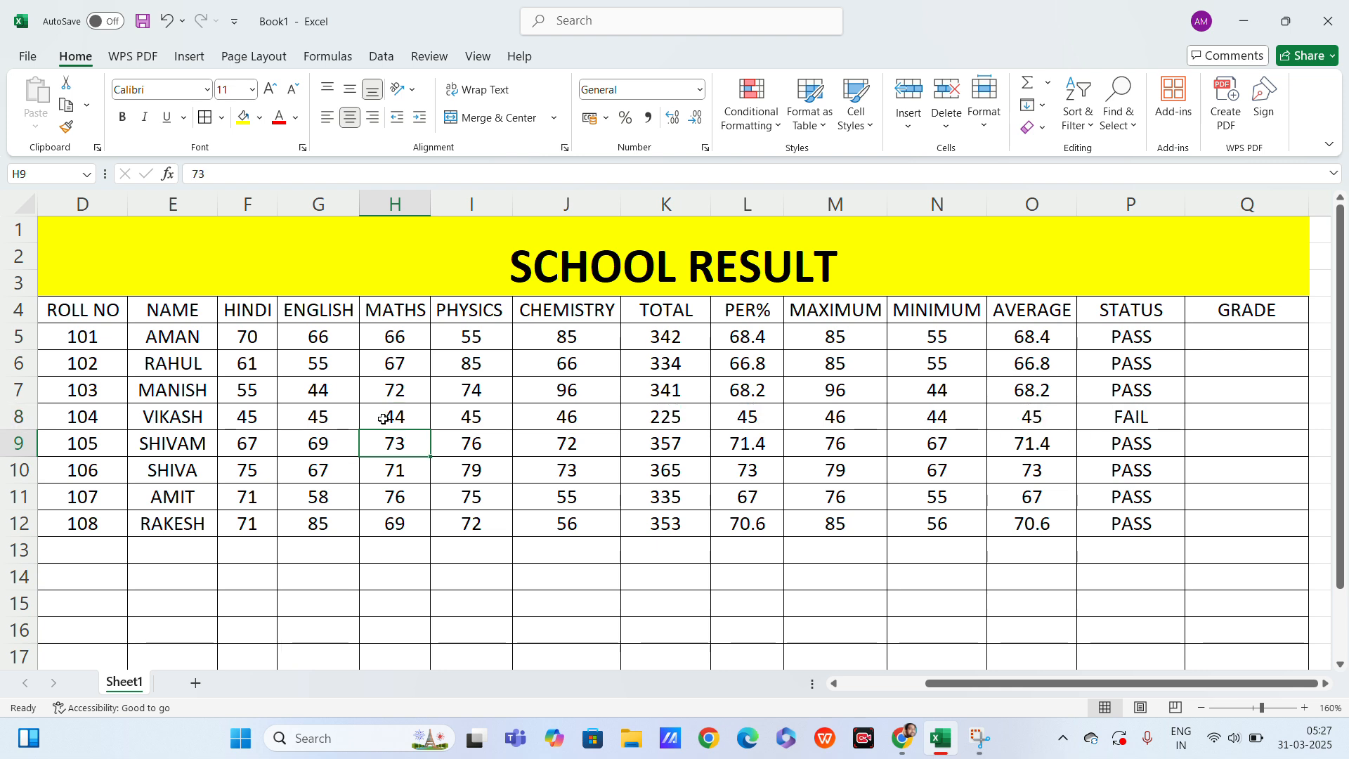
pyautogui.click(1120, 422)
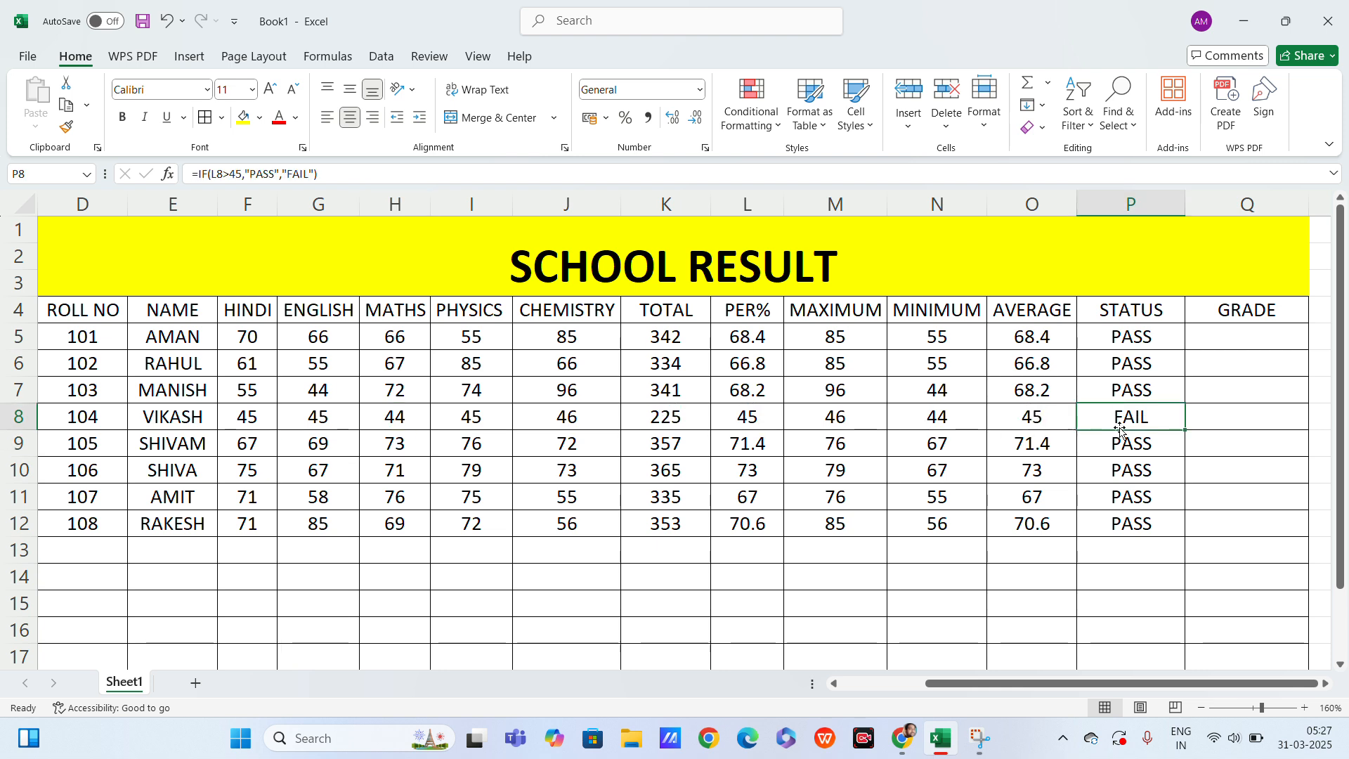
pyautogui.click(1137, 599)
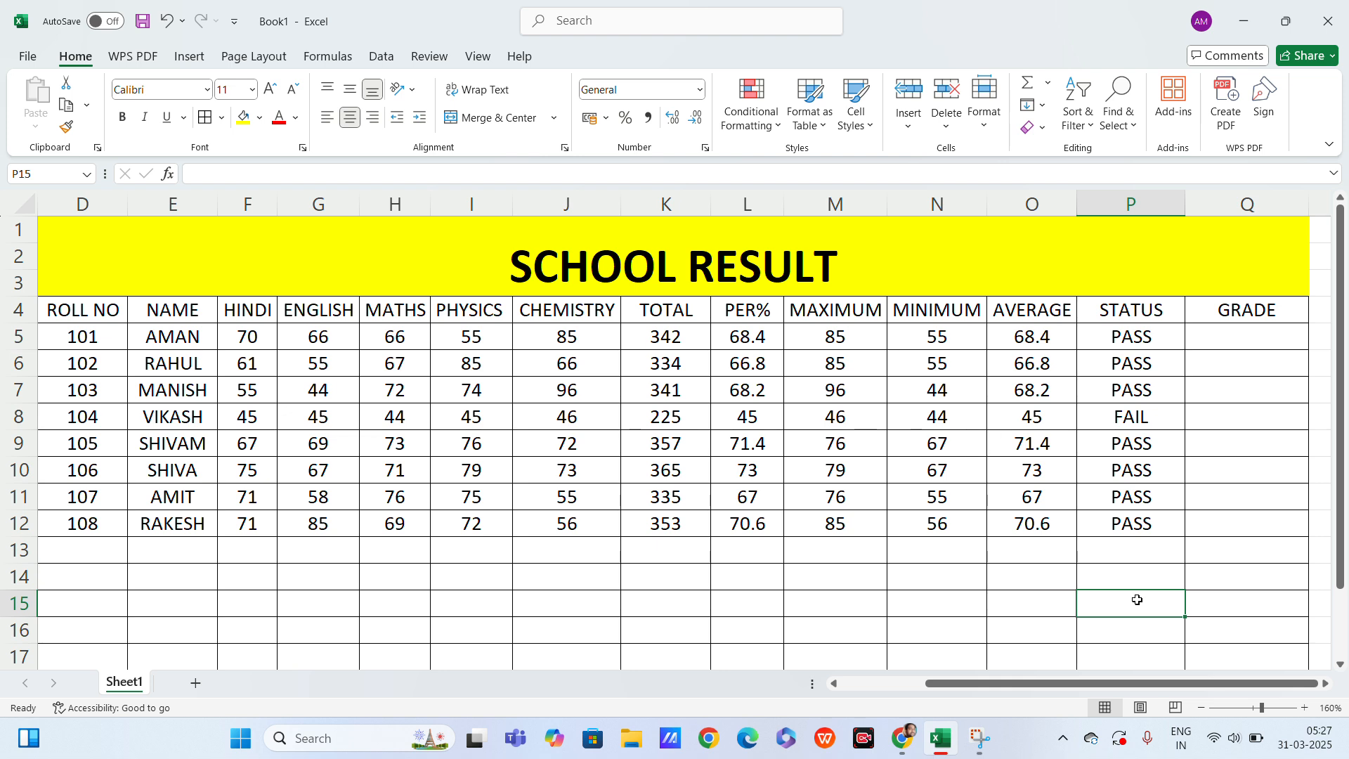
# Start the GRADE formula in Q5 with =IF(L5>60,"1ST", so that percentages above 60 return 1ST
pyautogui.click(1216, 328)
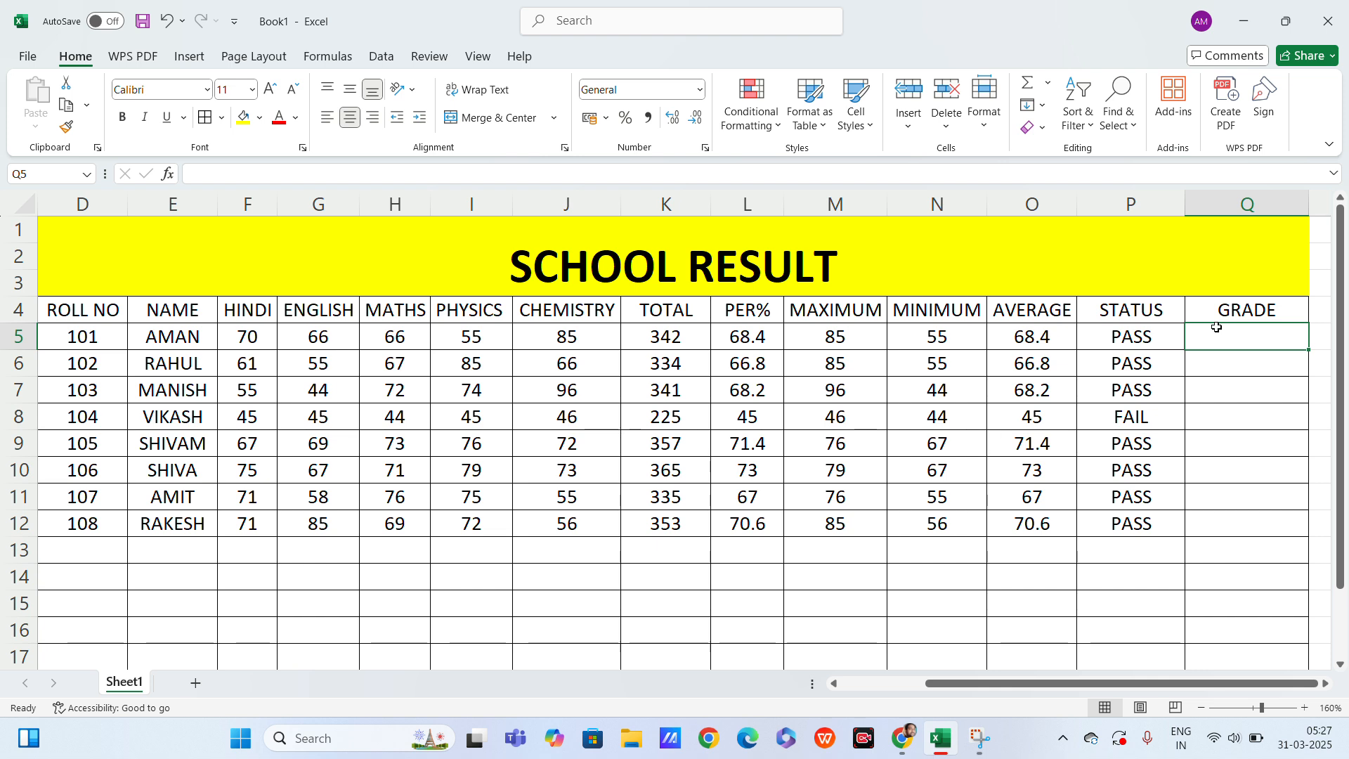
pyautogui.write('=IF(')
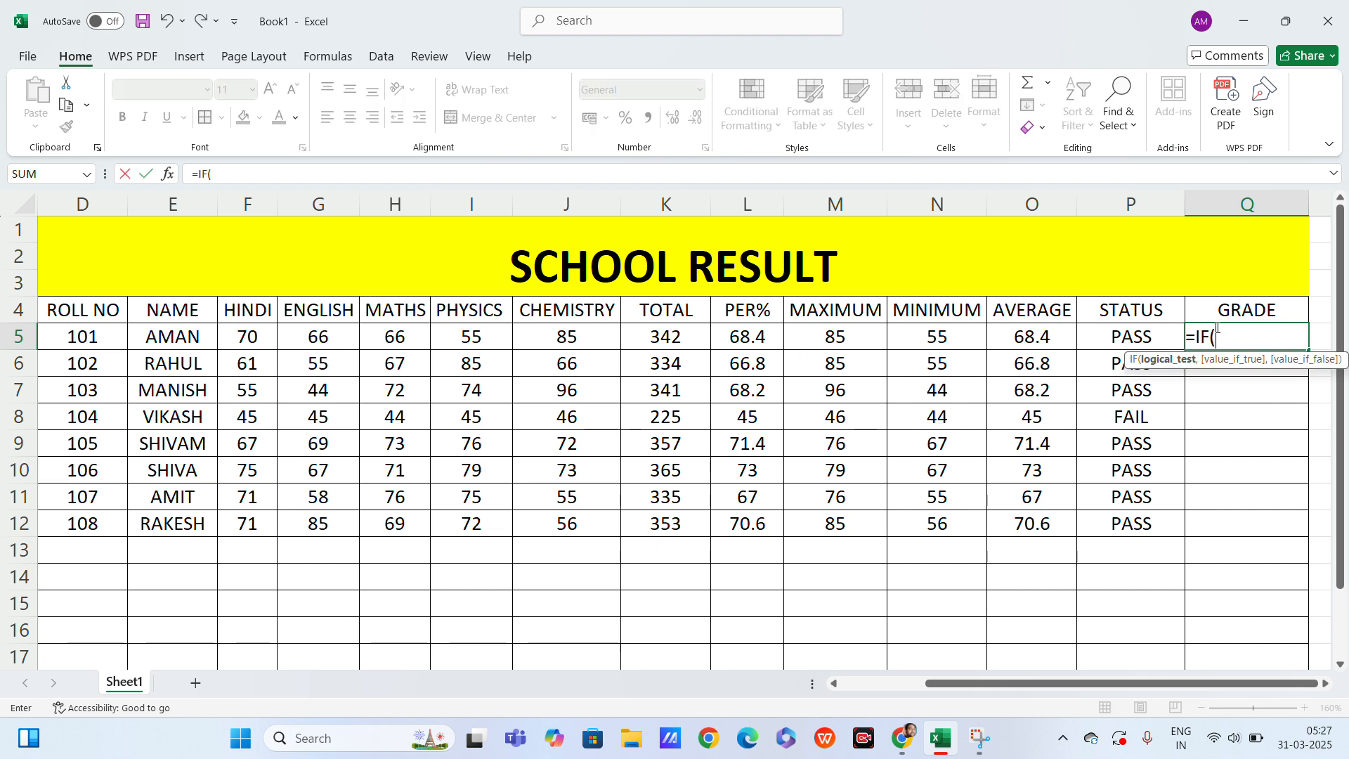
pyautogui.click(749, 337)
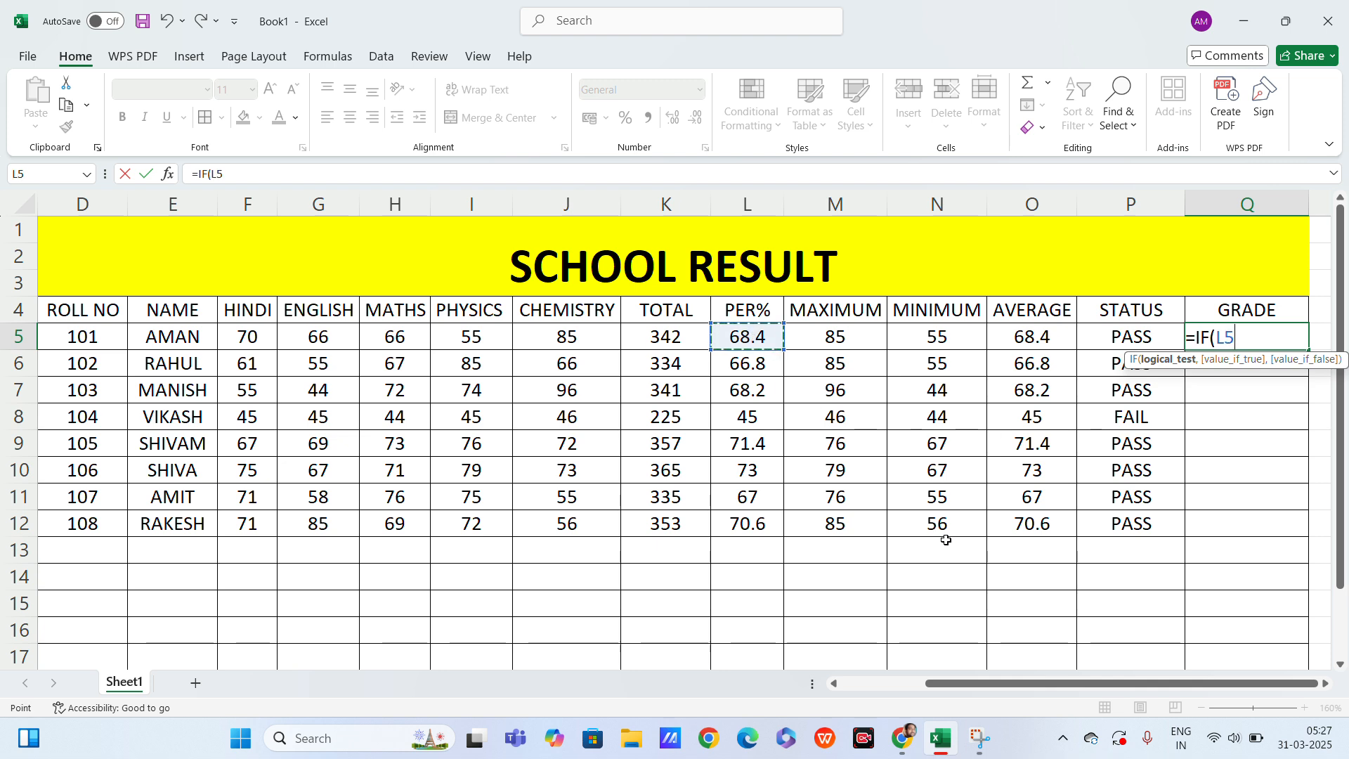
pyautogui.write('>,"')
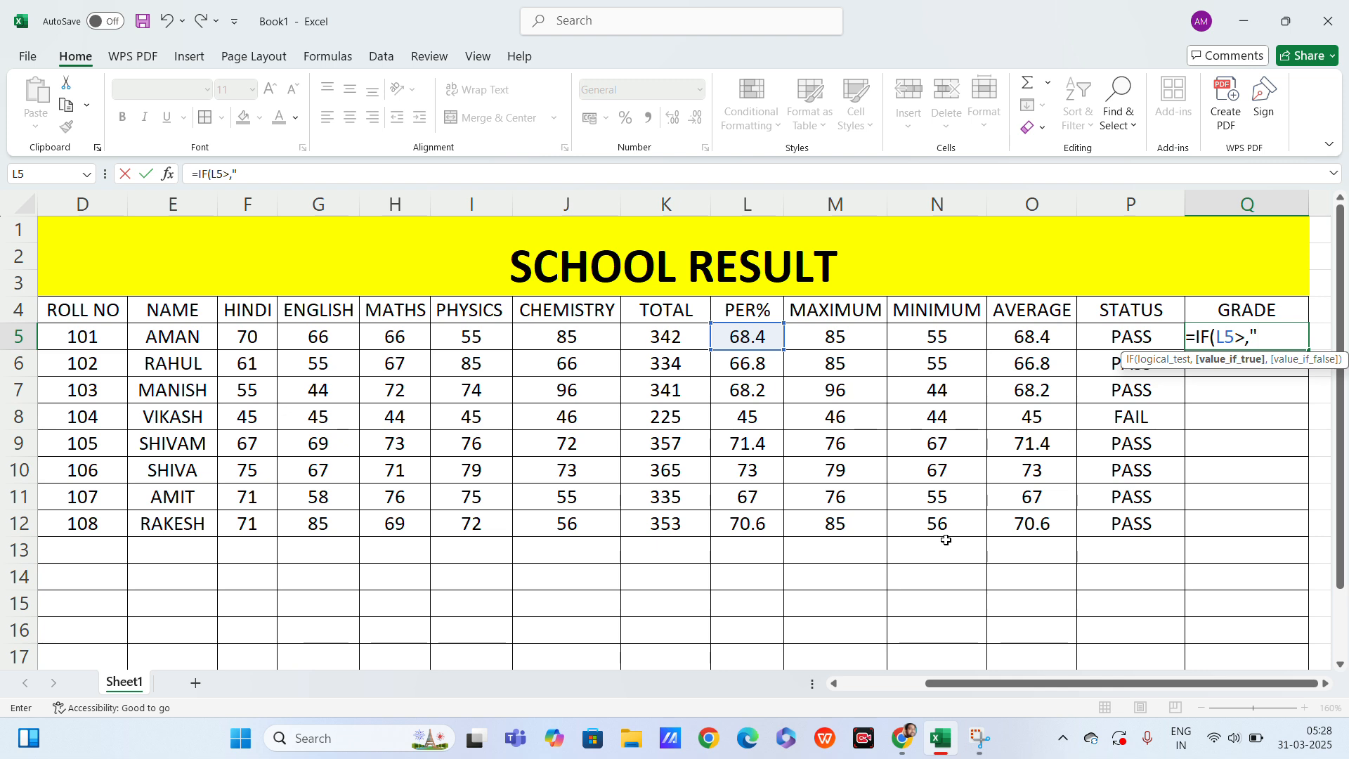
pyautogui.write('60')
pyautogui.press('BackSpace')
pyautogui.press('BackSpace')
pyautogui.press('BackSpace')
pyautogui.press('BackSpace')
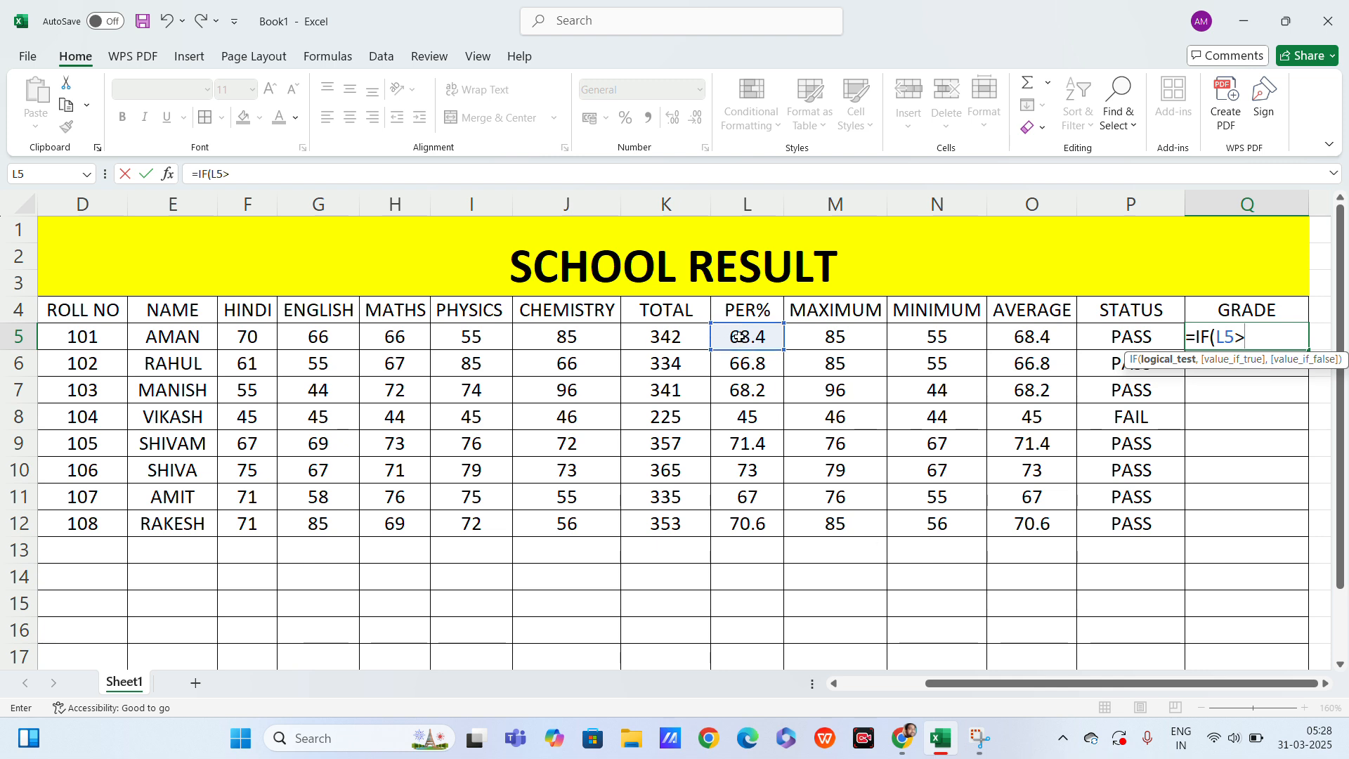
pyautogui.write('60,"')
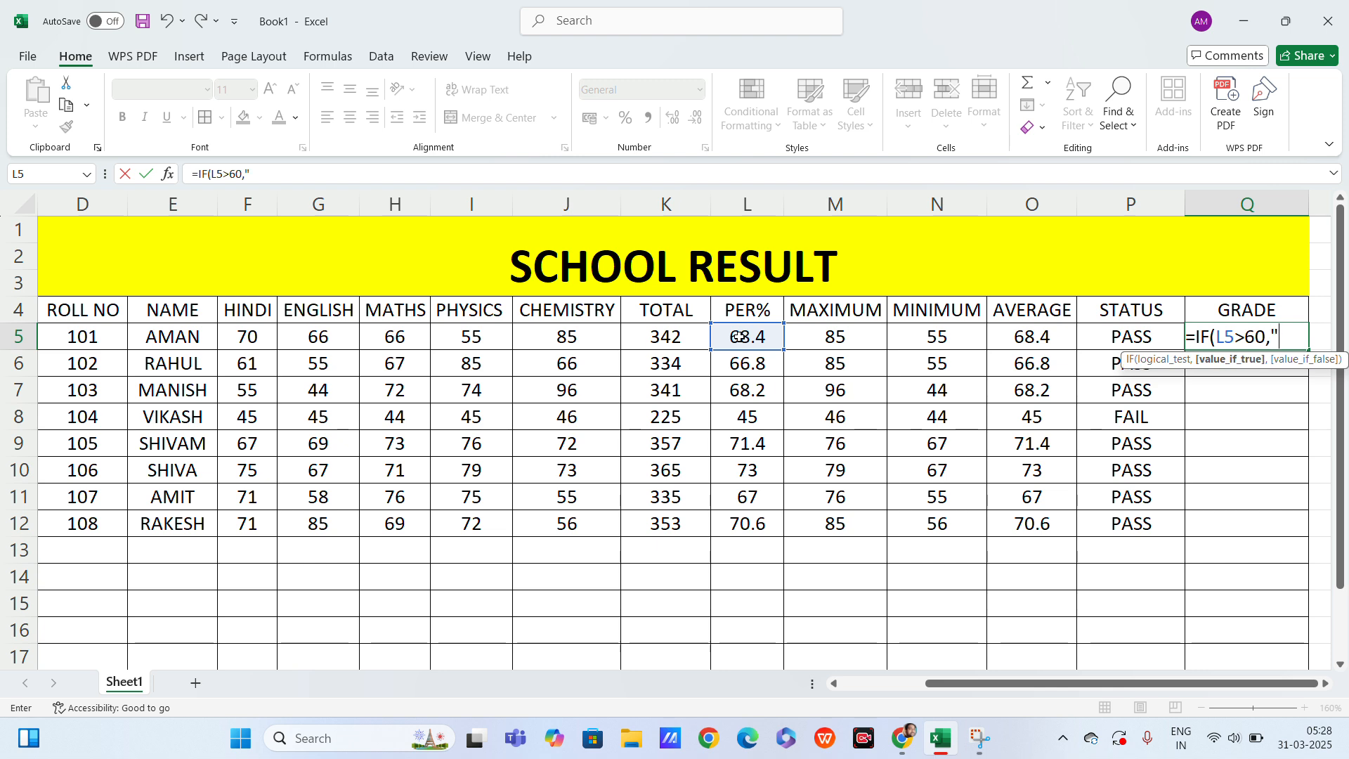
pyautogui.write('1ST')
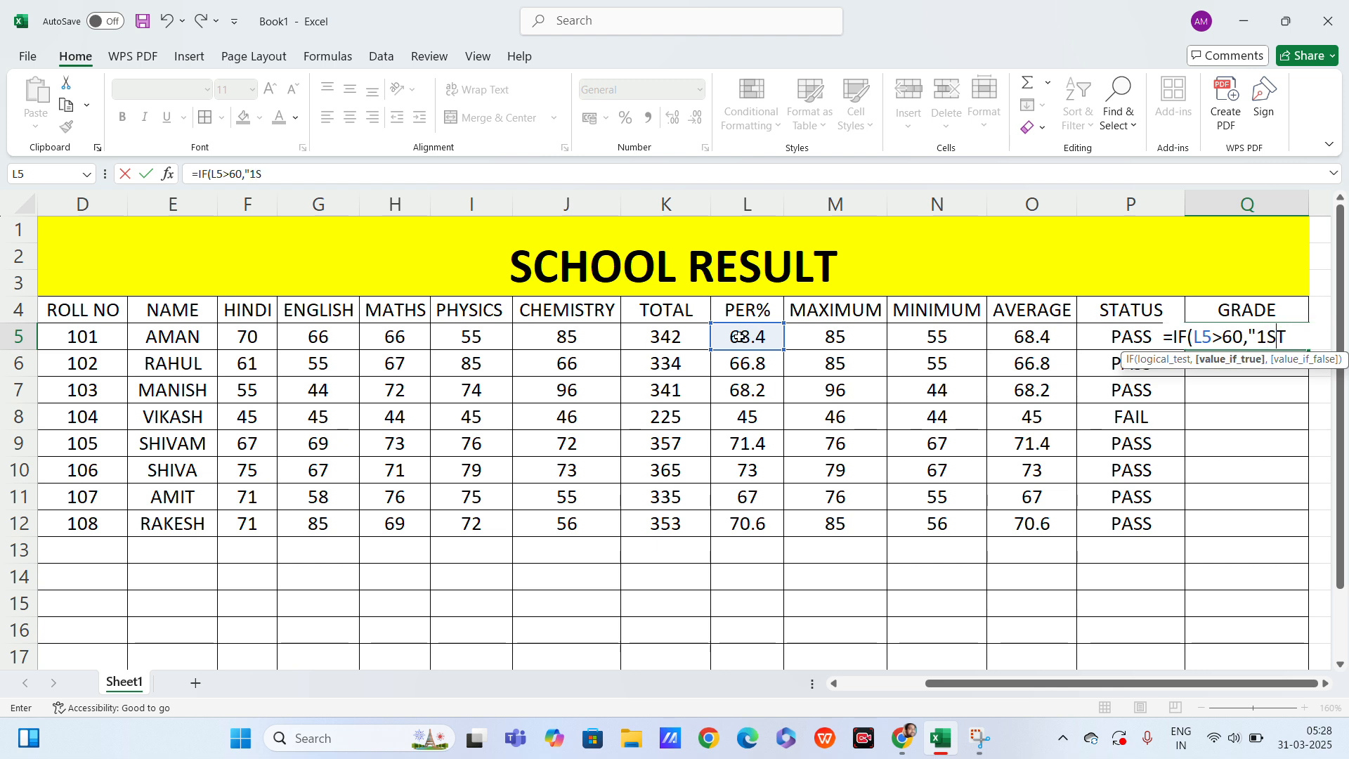
pyautogui.write('"')
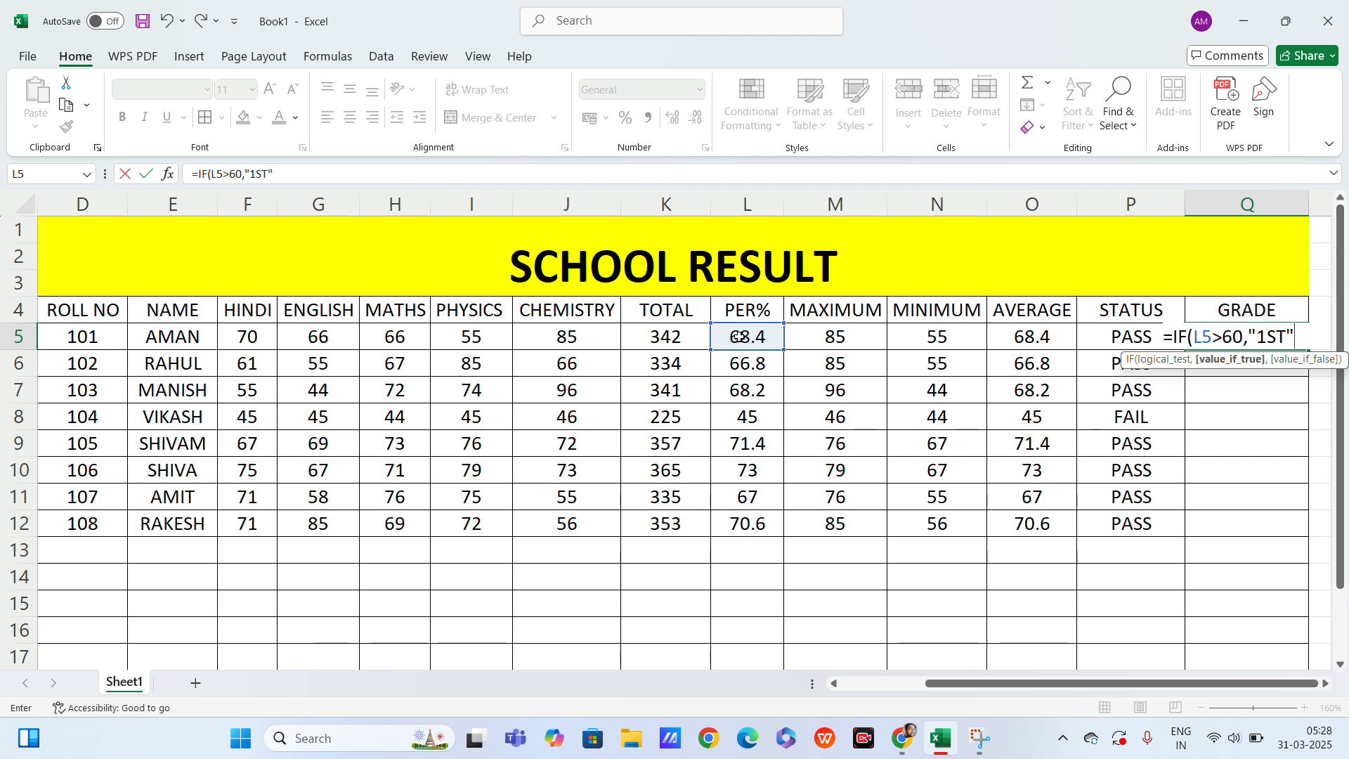
pyautogui.write(',')
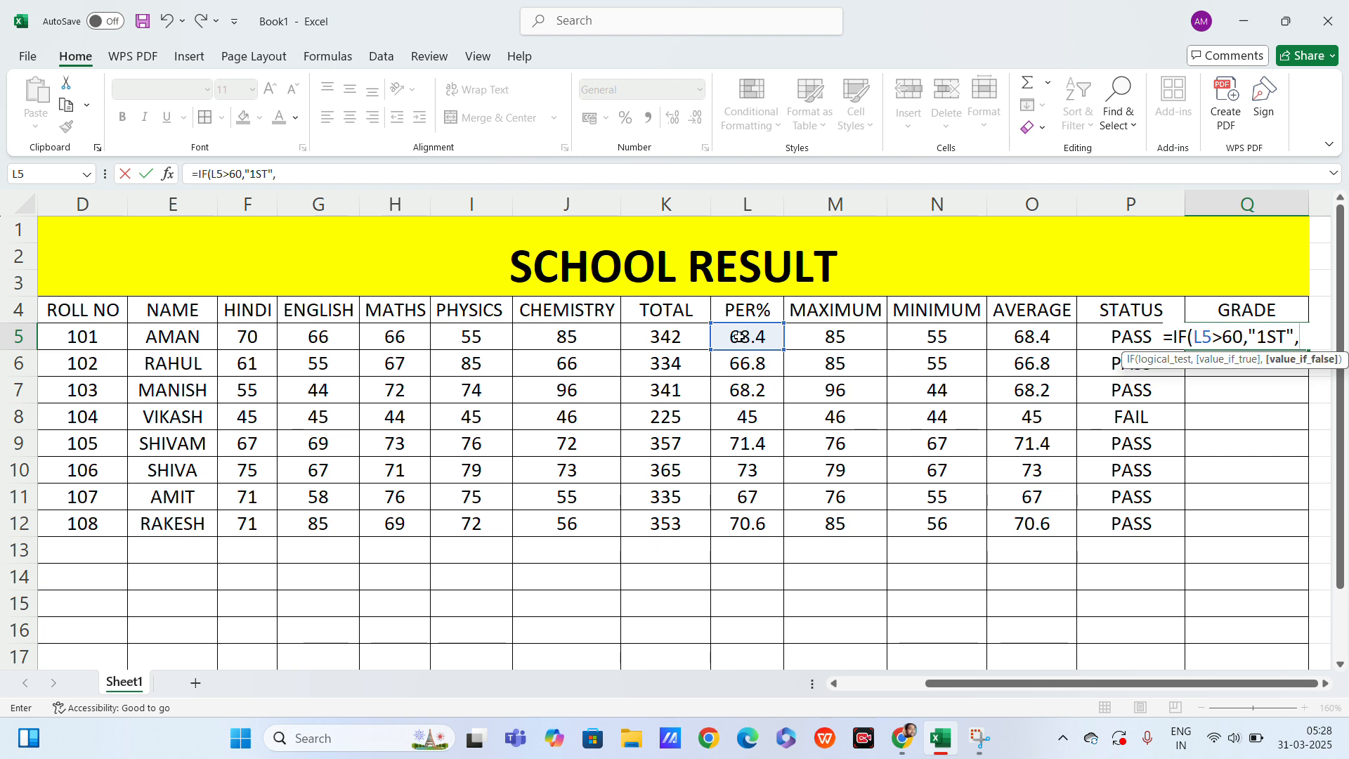
# Extend the Q5 grade formula with the second condition (L5>51,"2ND",( without adding another IF
pyautogui.write('(')
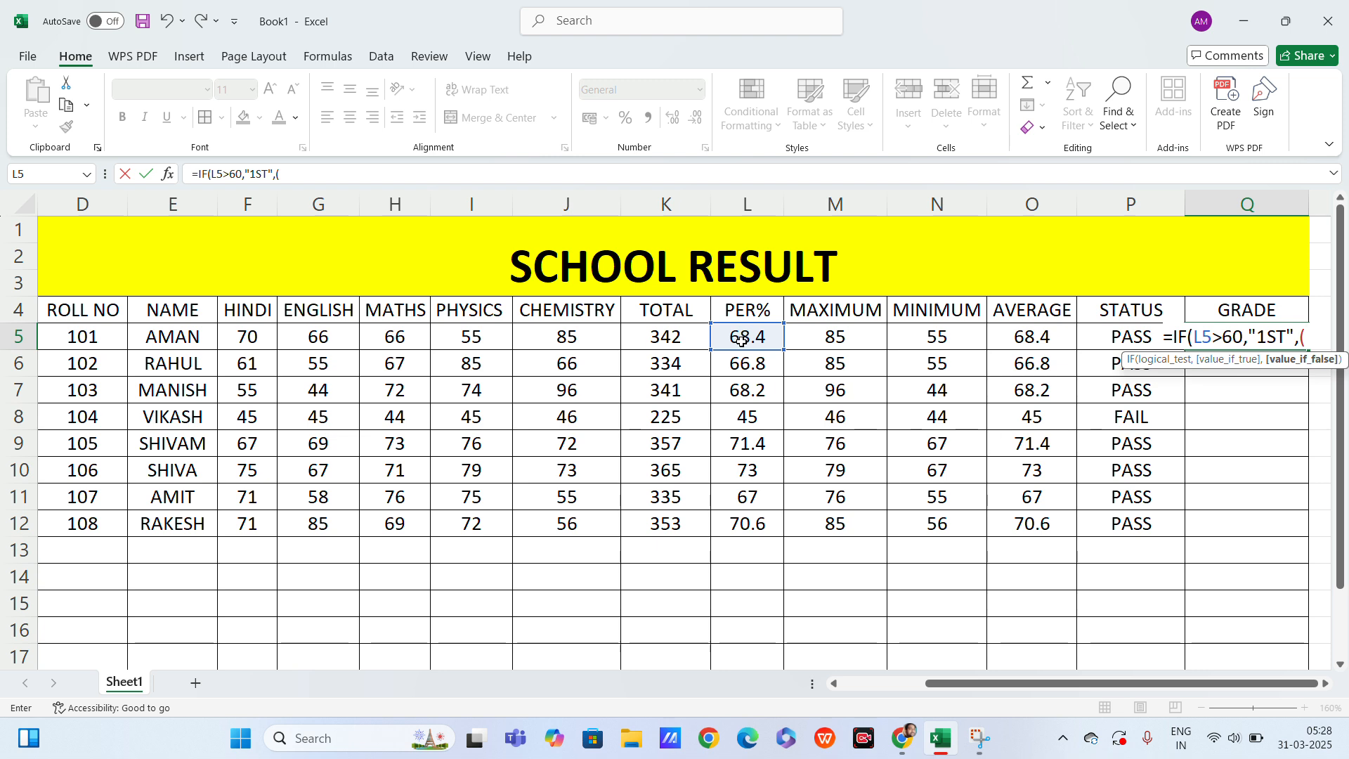
pyautogui.click(741, 340)
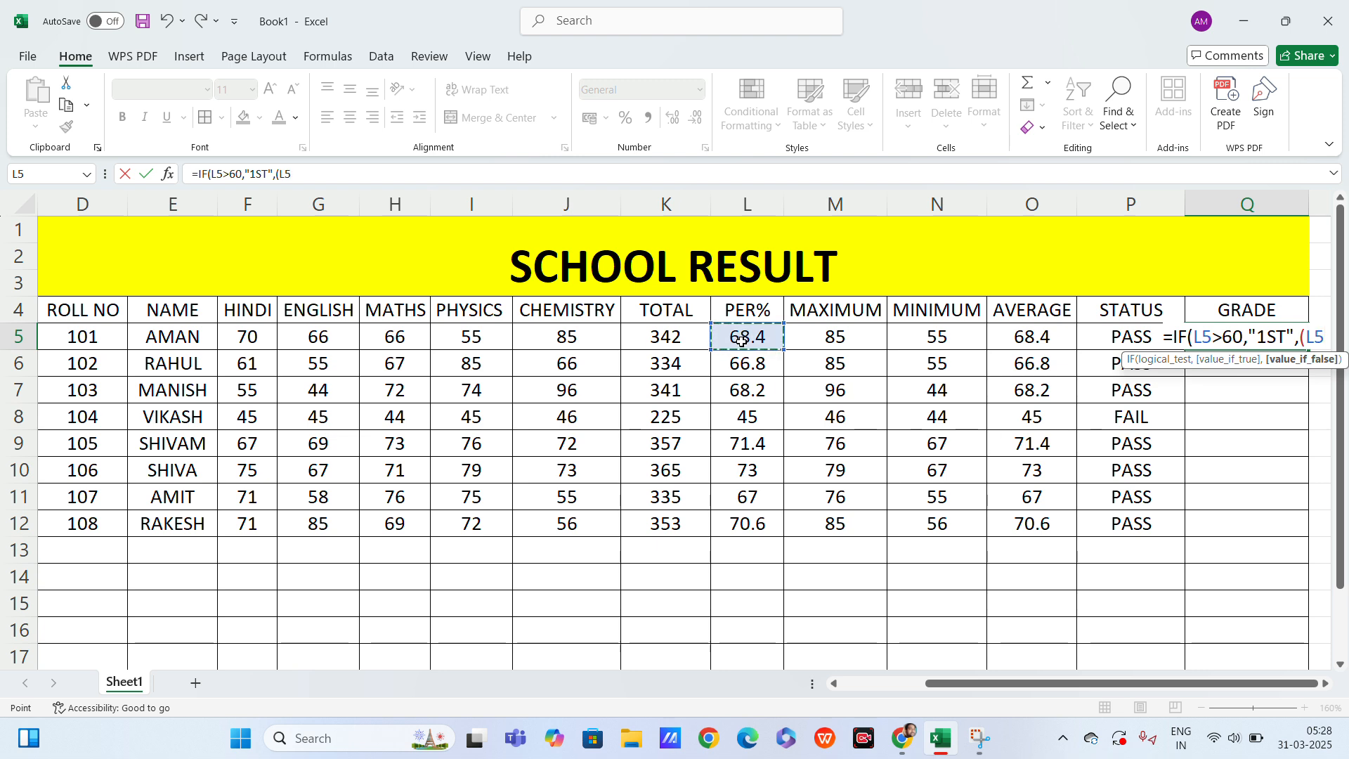
pyautogui.write('>')
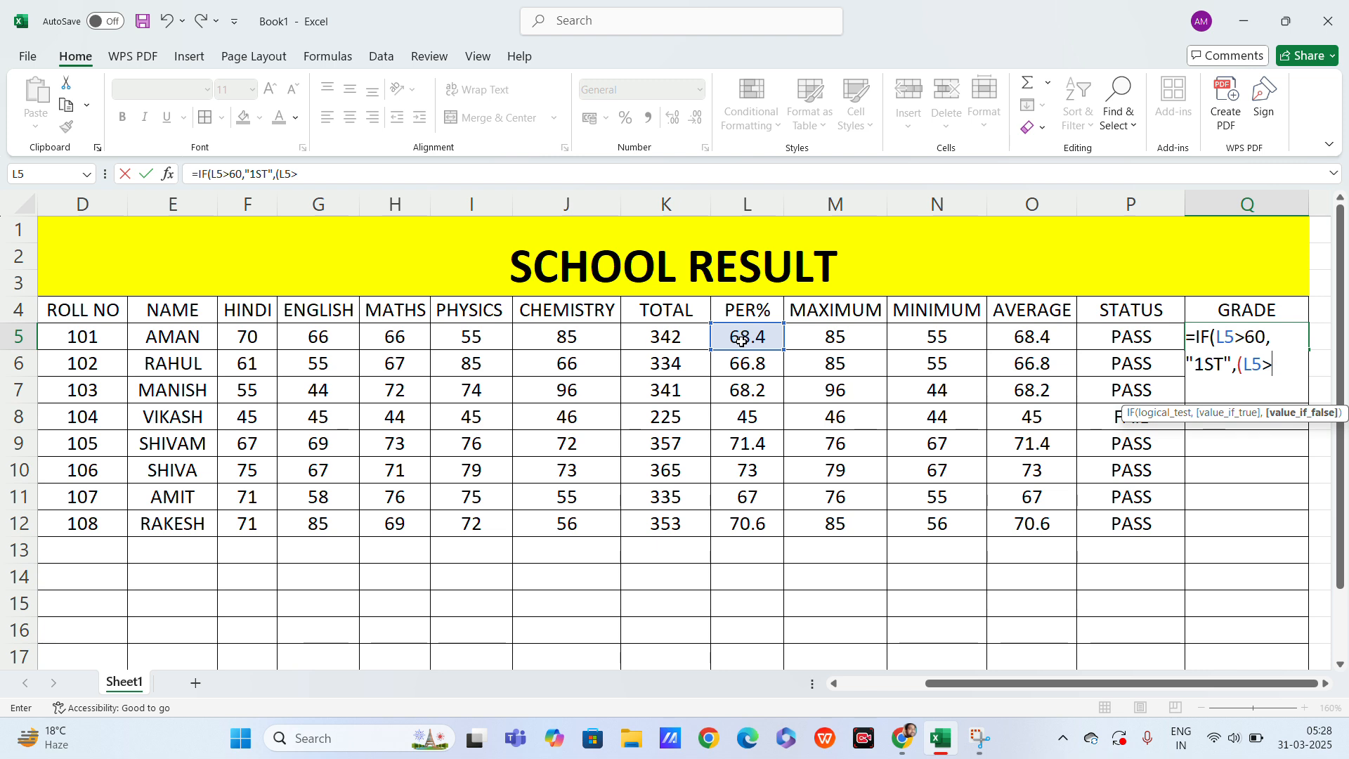
pyautogui.write('51,"2ND')
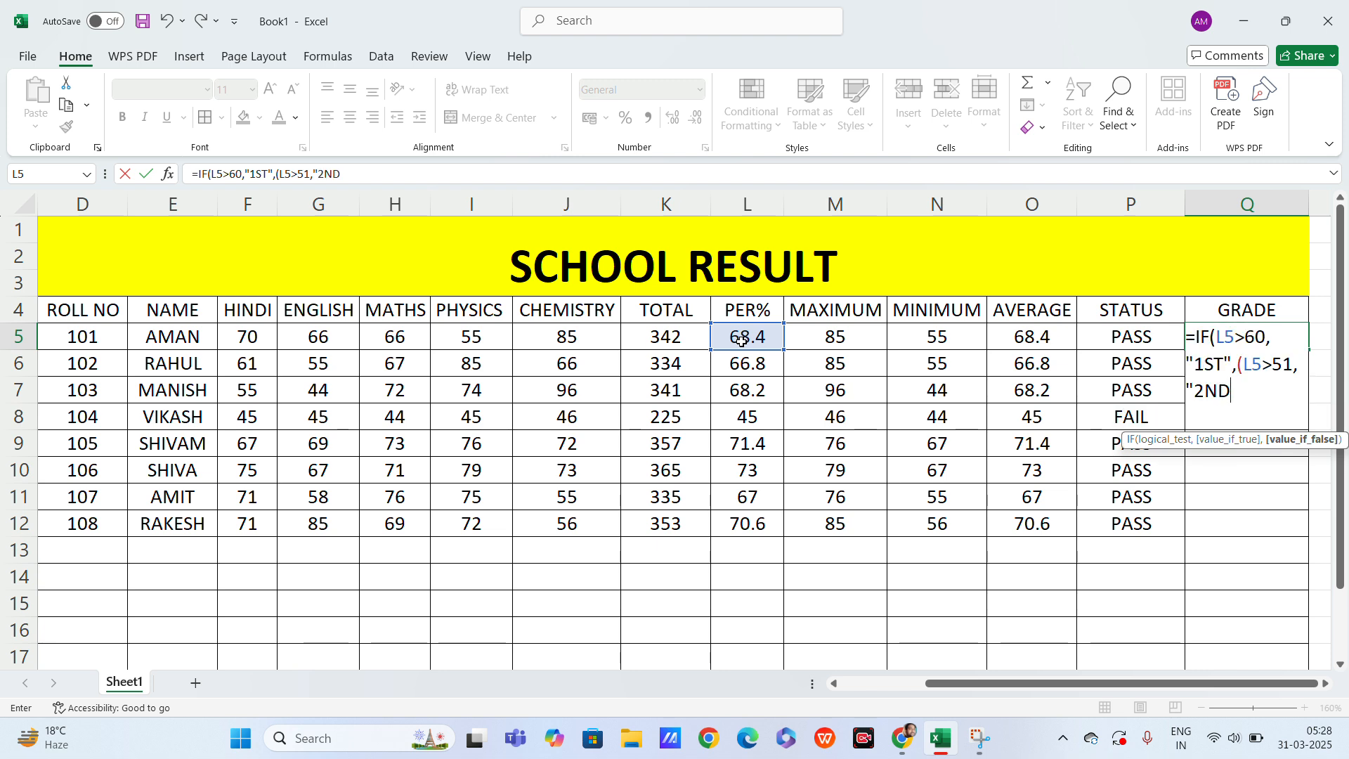
pyautogui.write('",(')
# Try to complete the Q5 grade formula with a third condition, (L5<51,"3RD"))), without adding another IF
pyautogui.click(744, 342)
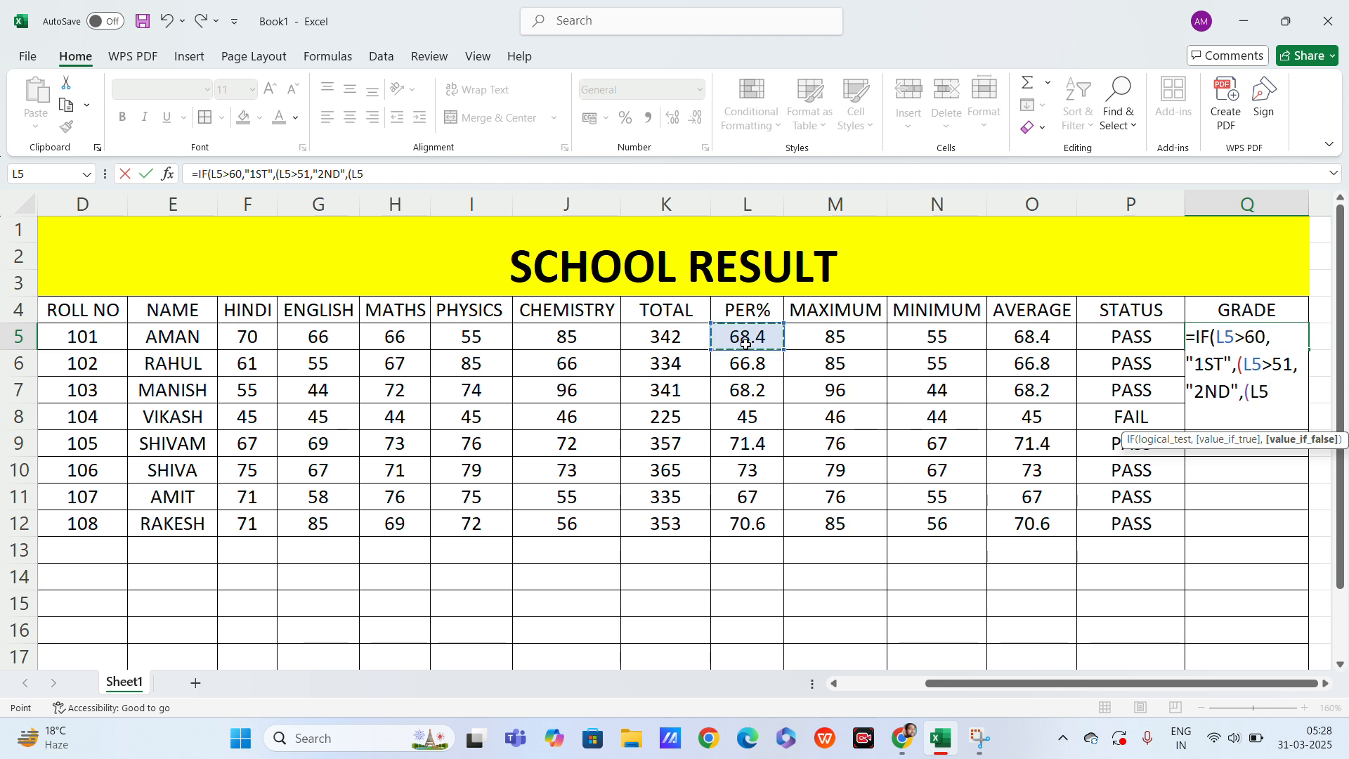
pyautogui.write('<')
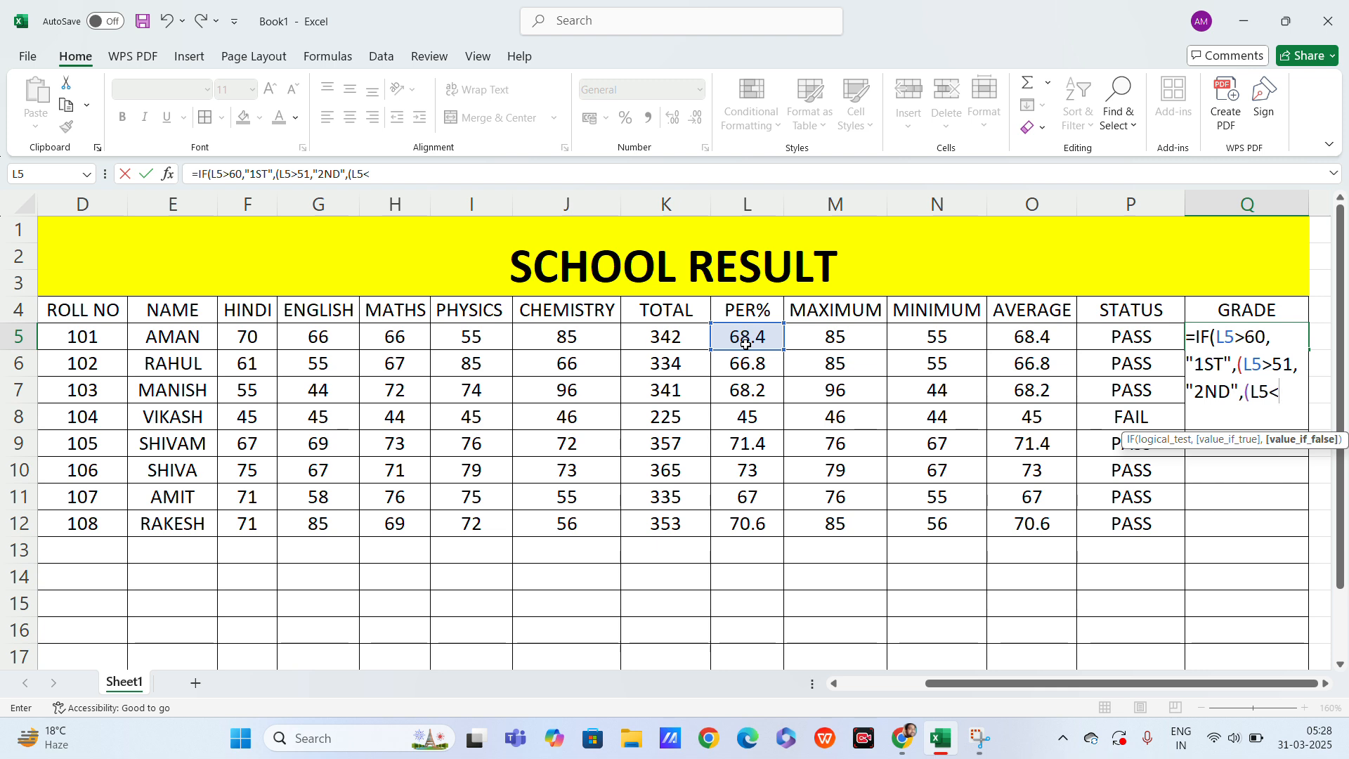
pyautogui.write('51,"')
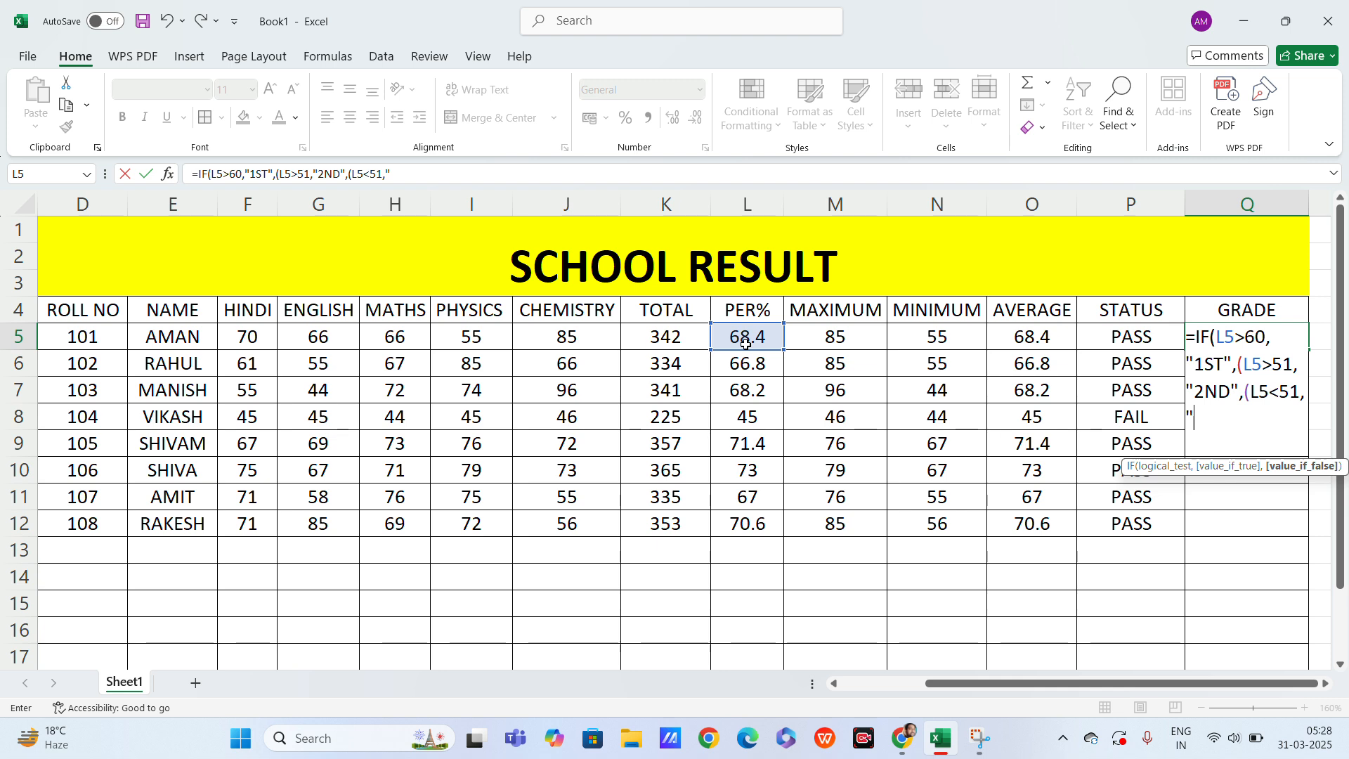
pyautogui.write('3RD"')
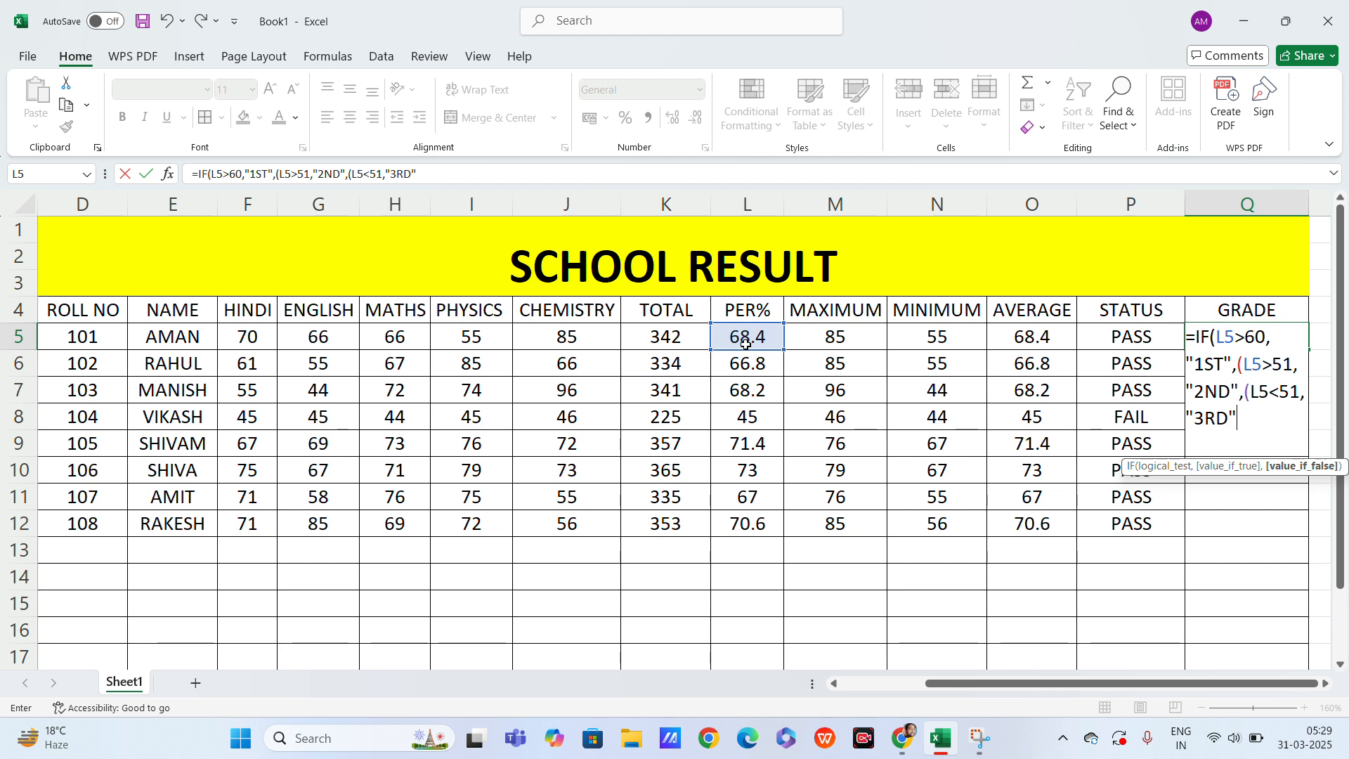
pyautogui.write(')))')
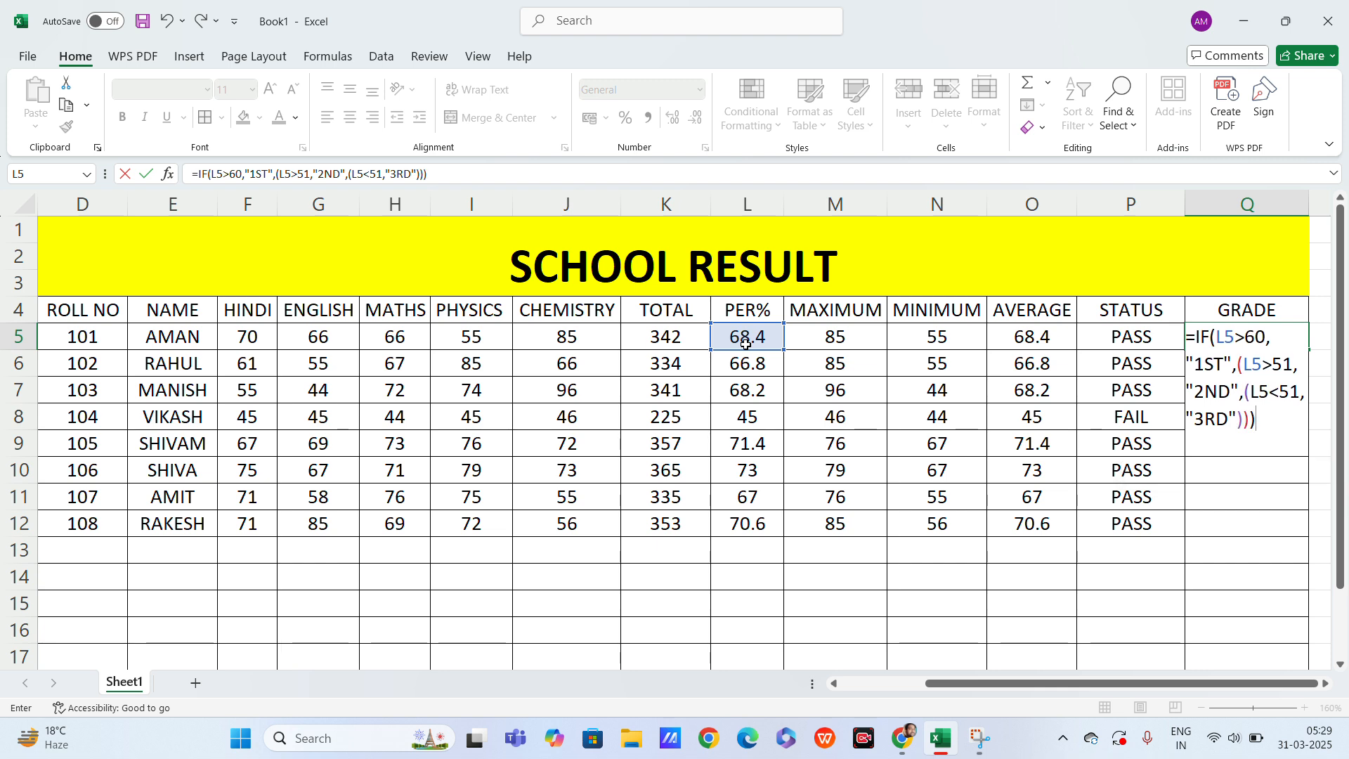
pyautogui.press('Return')
pyautogui.press('Return')
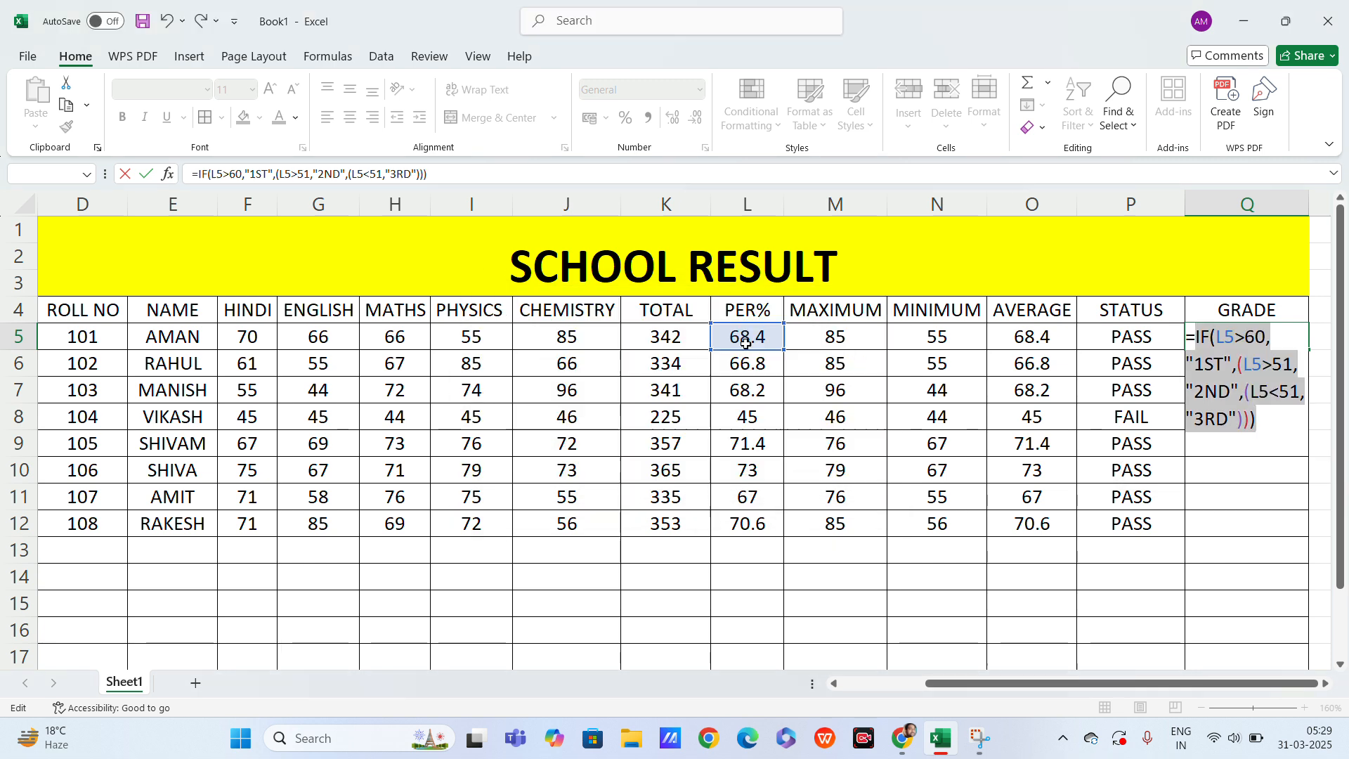
# Remove the faulty part of the Q5 formula and rewrite its beginning as =IF(L5>60,"1ST",
pyautogui.click(1262, 422)
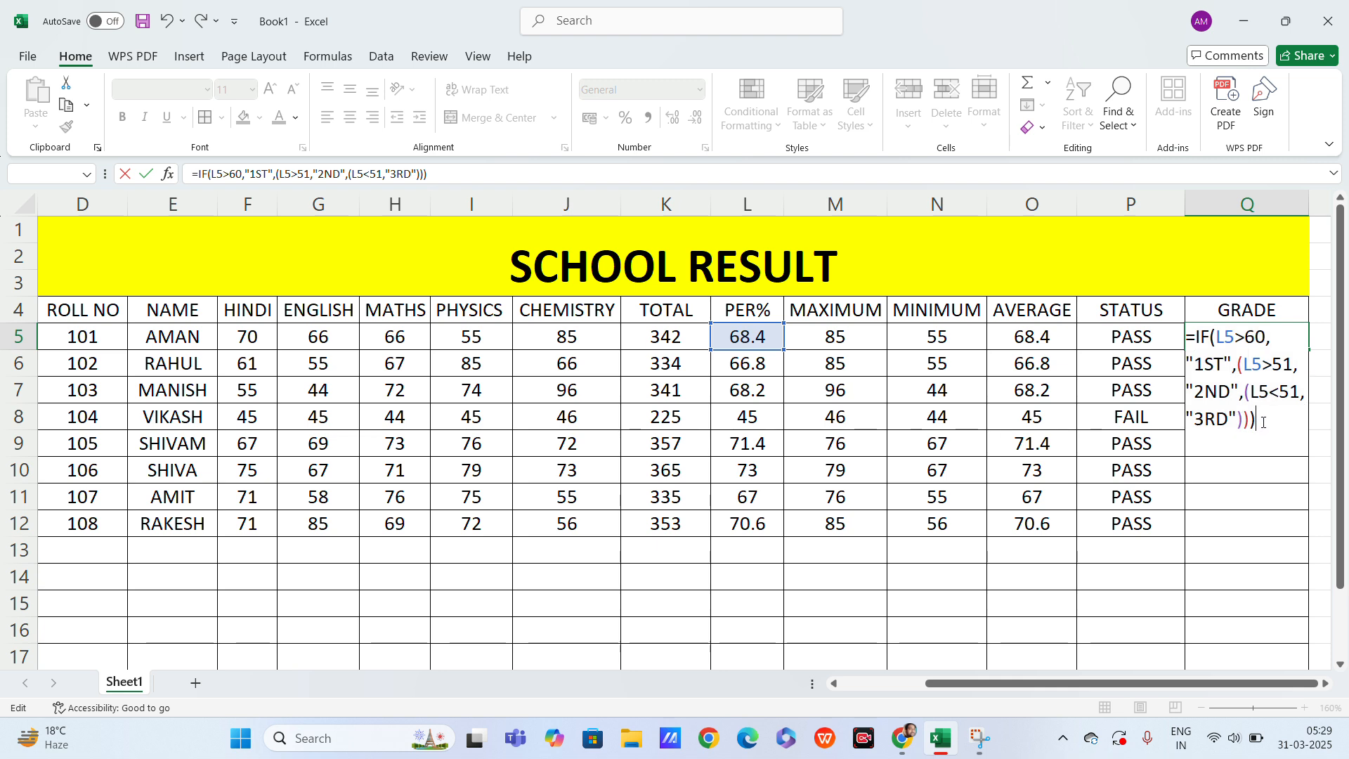
pyautogui.moveTo(1262, 422); pyautogui.dragTo(1179, 355)
pyautogui.press('BackSpace')
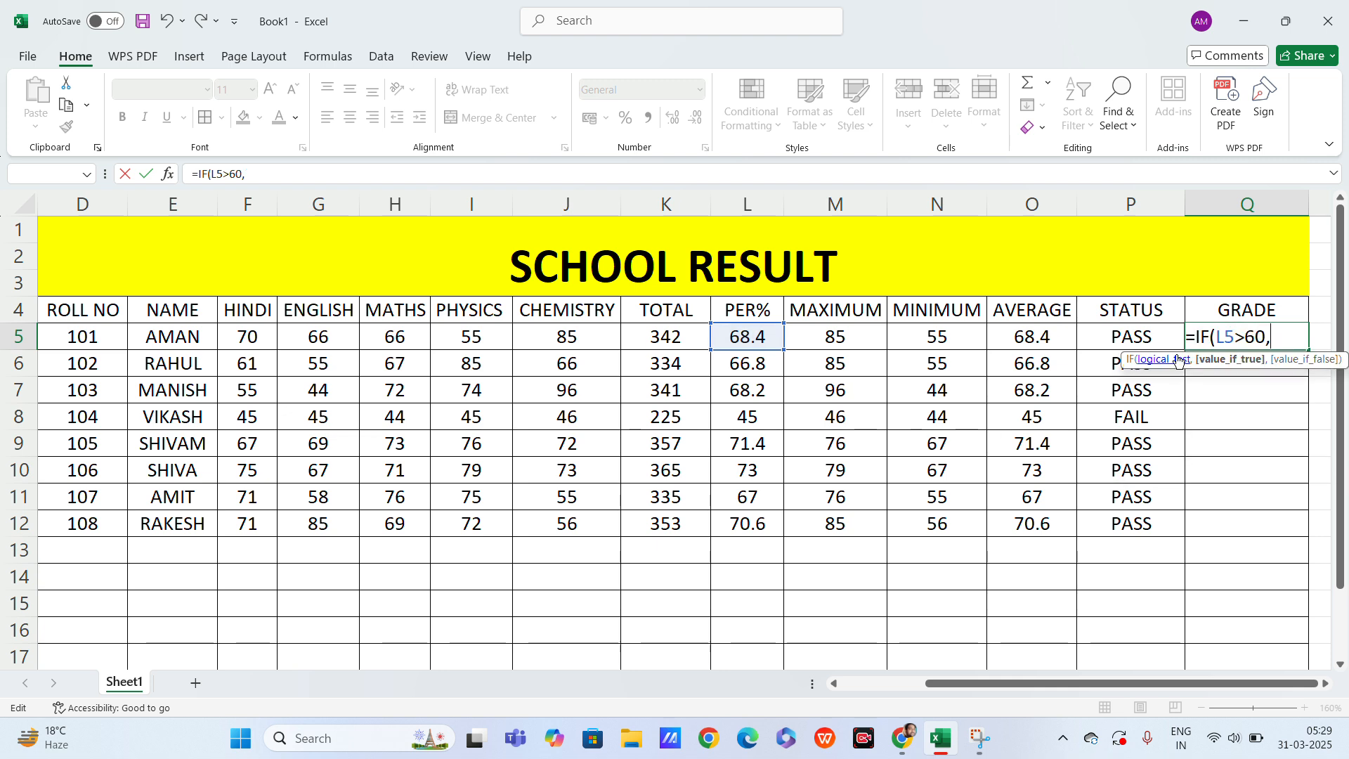
pyautogui.press('BackSpace')
pyautogui.press('BackSpace')
pyautogui.press('BackSpace')
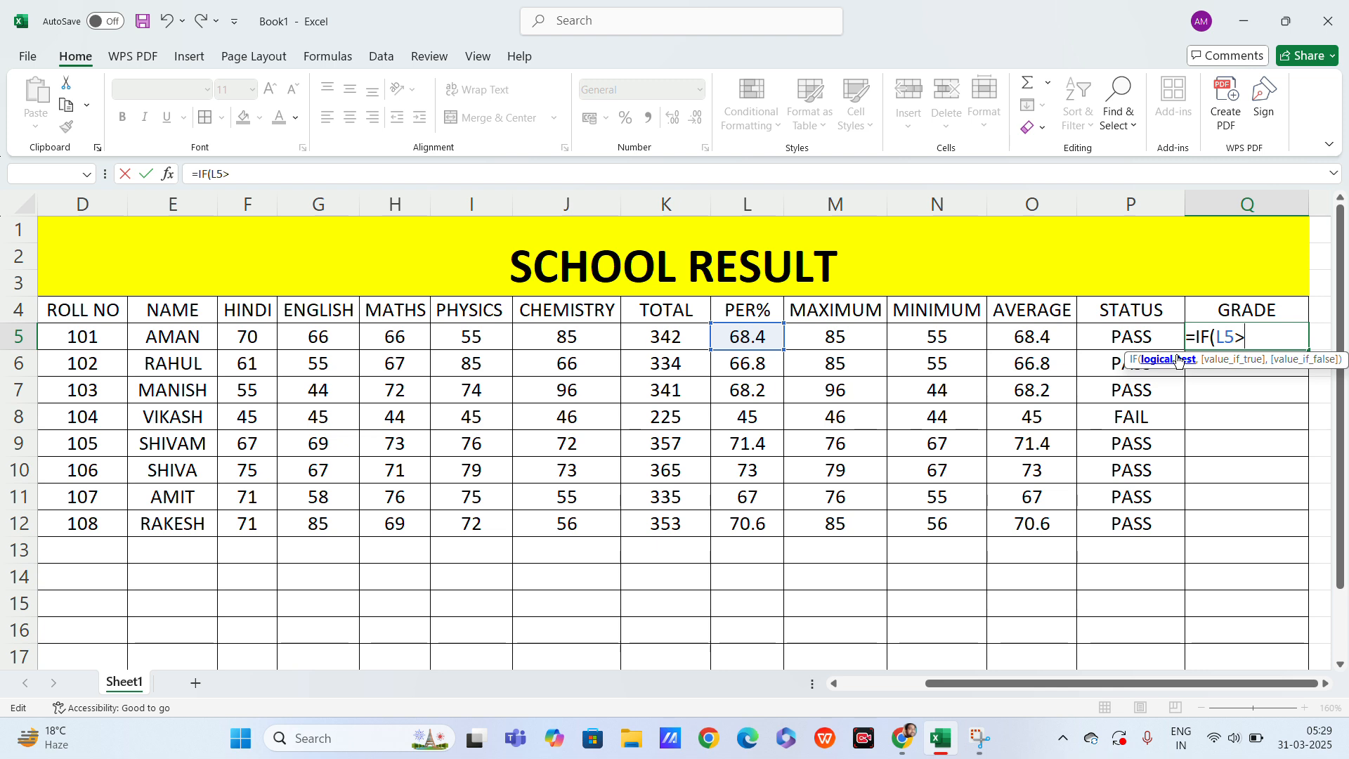
pyautogui.write('60,"')
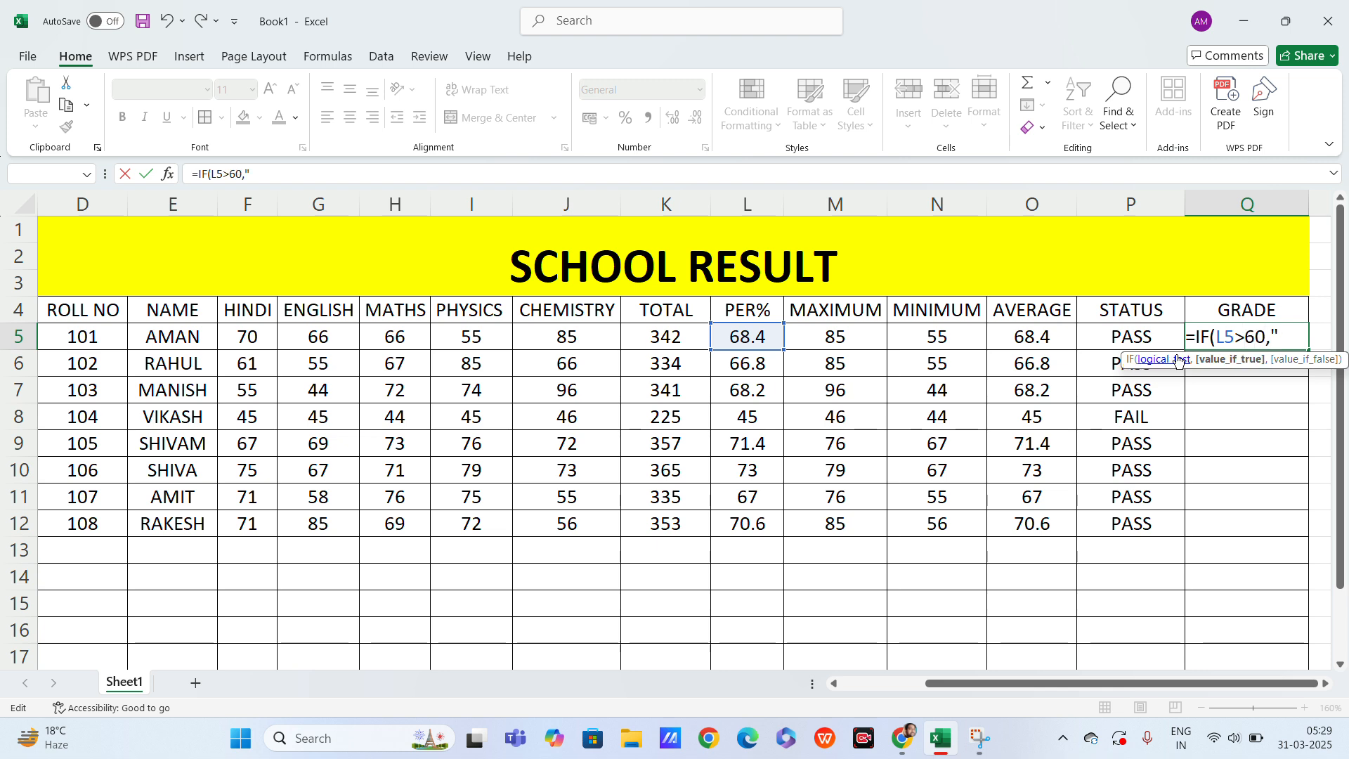
pyautogui.write('1ST')
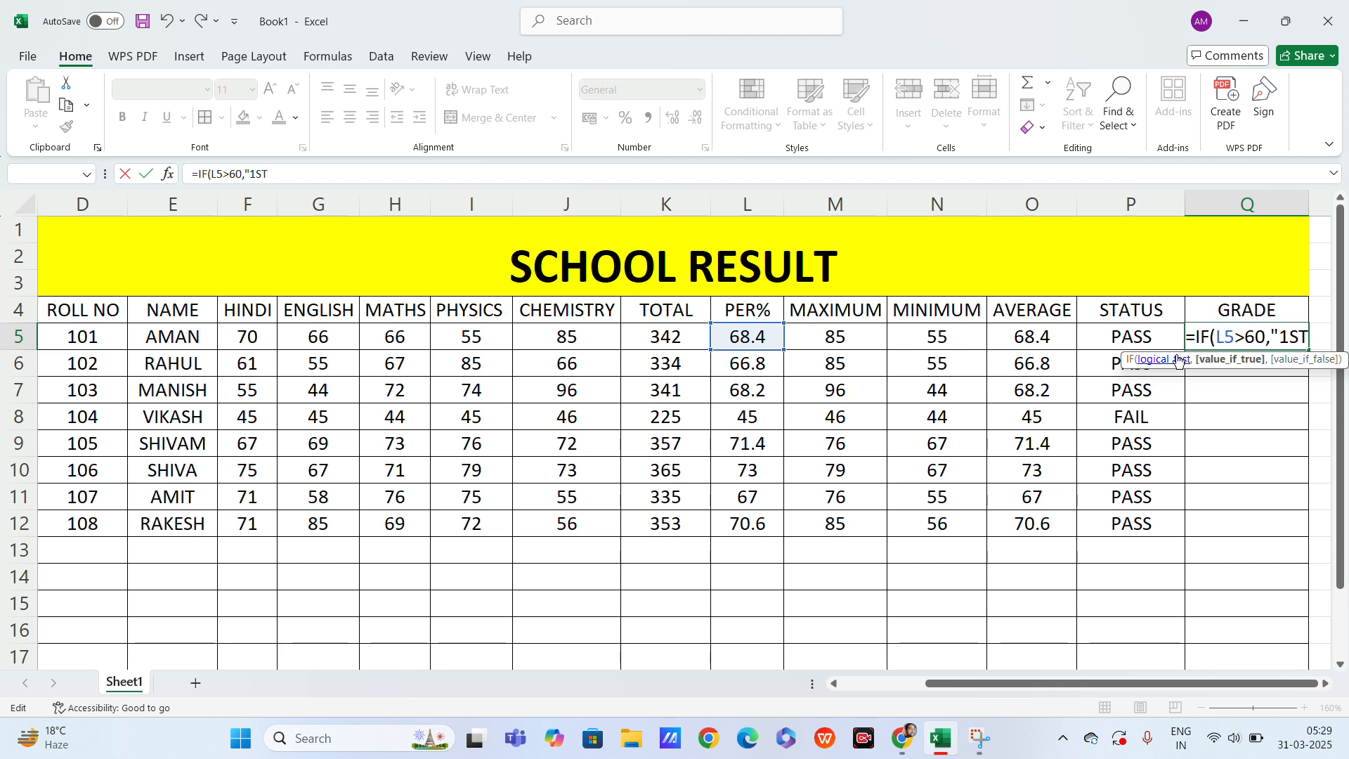
pyautogui.write('",')
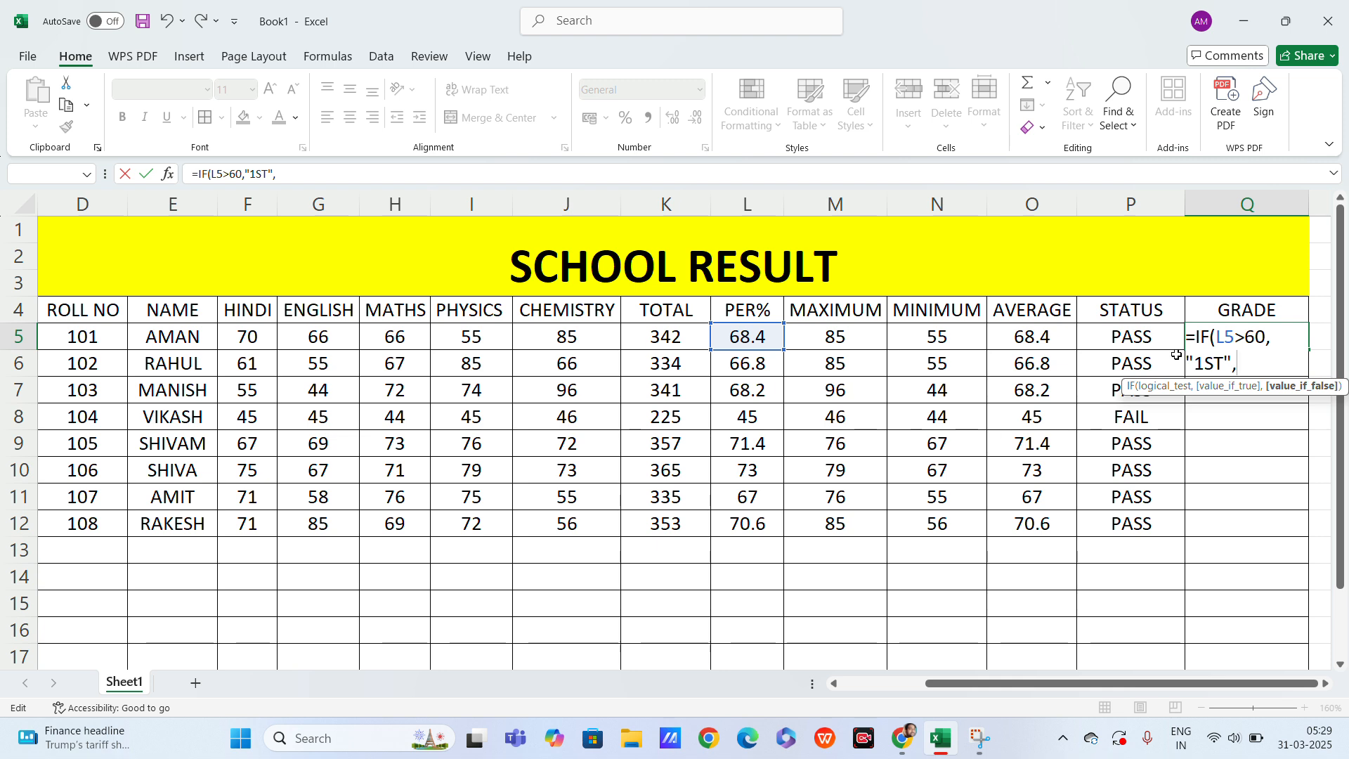
# Add a nested IF(L5>52,"2ND", to the Q5 formula so that percentages above 52 return 2ND
pyautogui.write('(')
pyautogui.press('BackSpace')
pyautogui.write('IF')
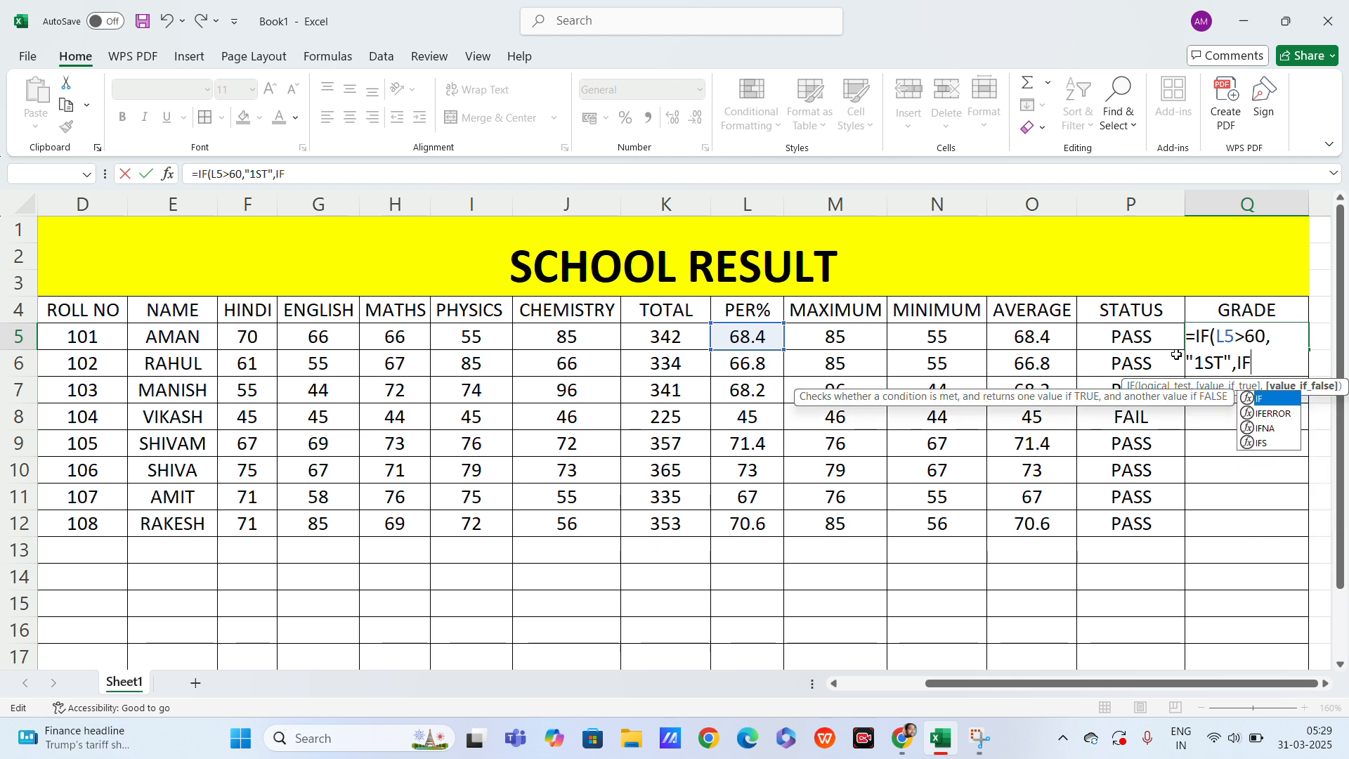
pyautogui.write('(')
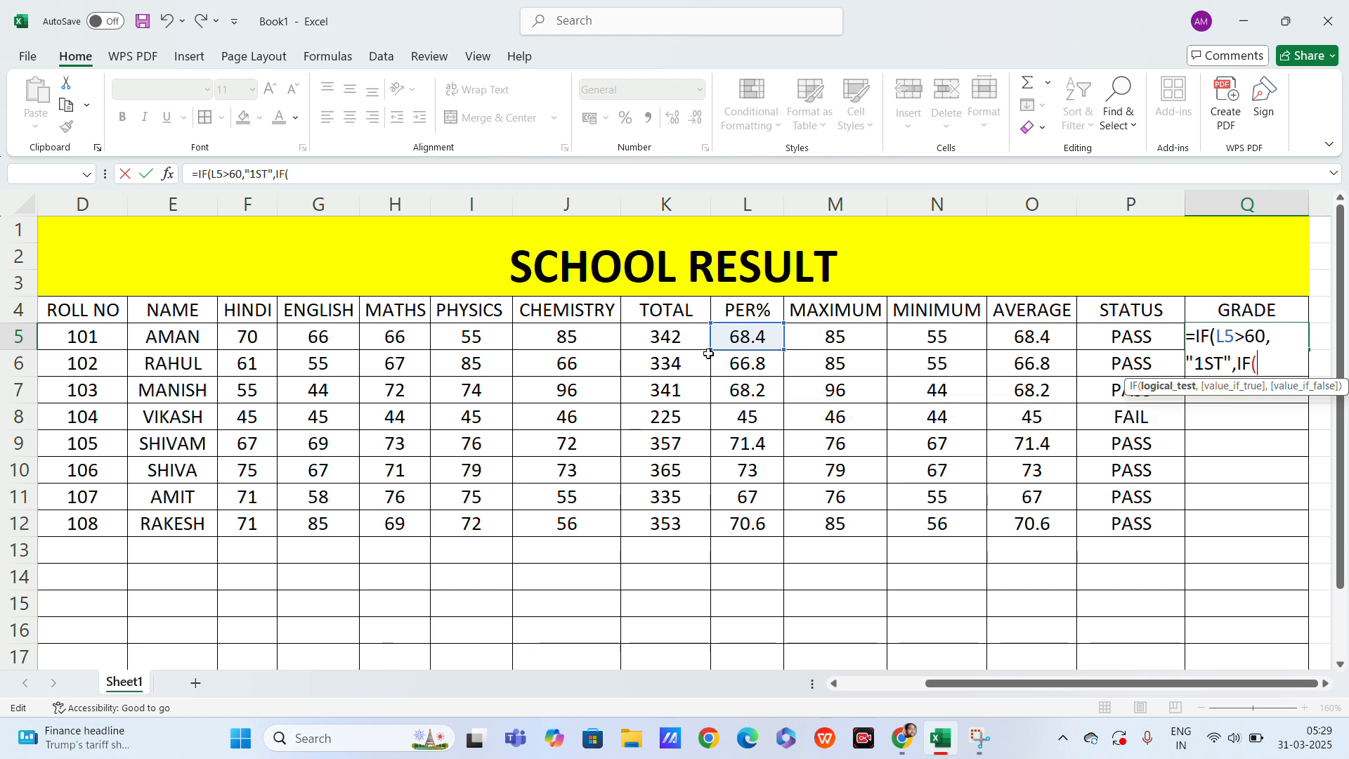
pyautogui.click(741, 337)
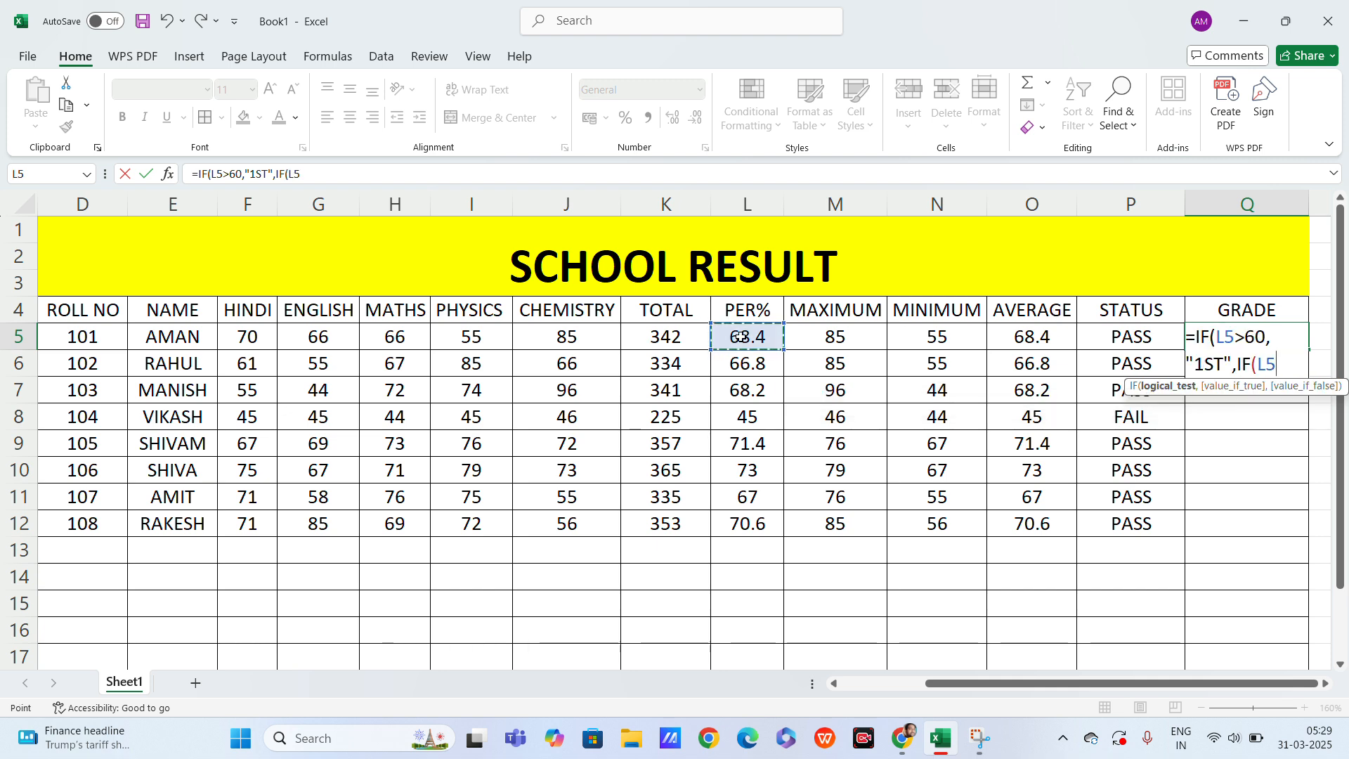
pyautogui.write('>')
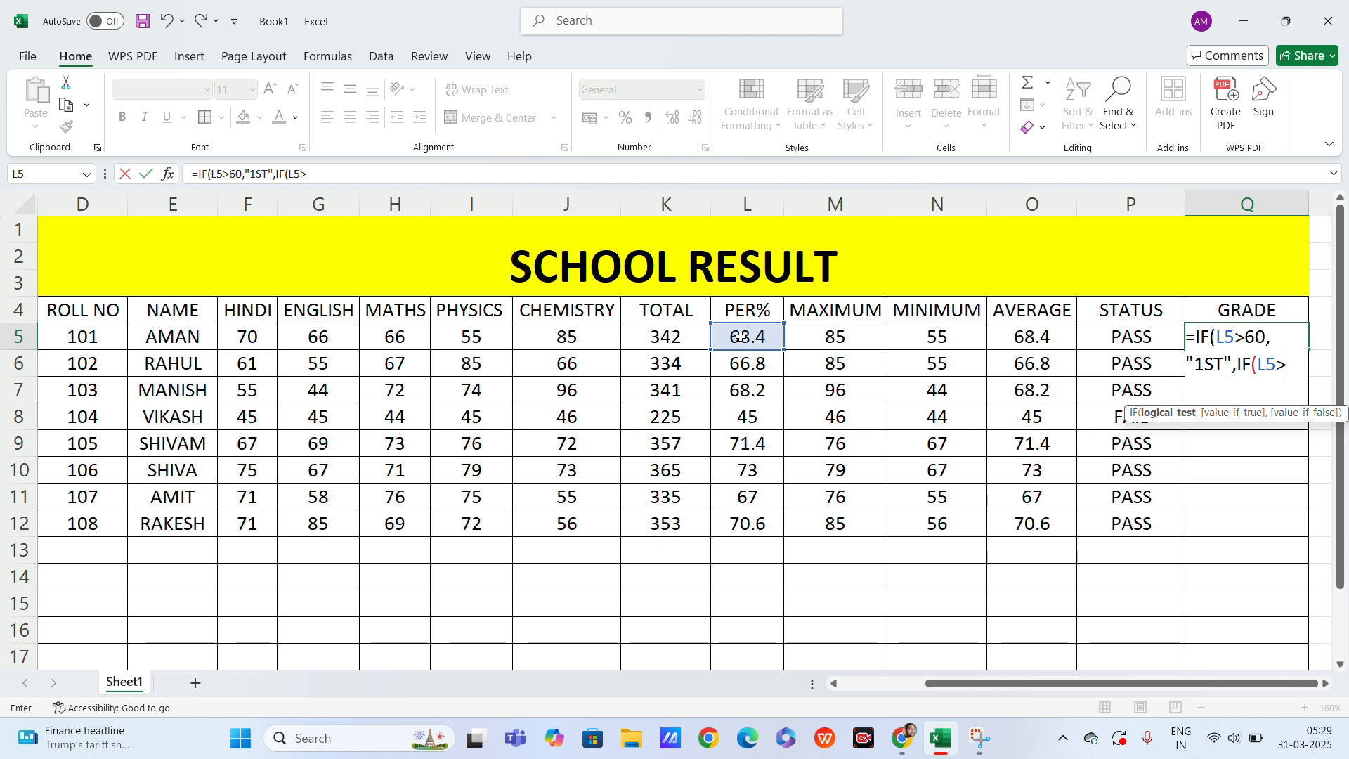
pyautogui.write('52,')
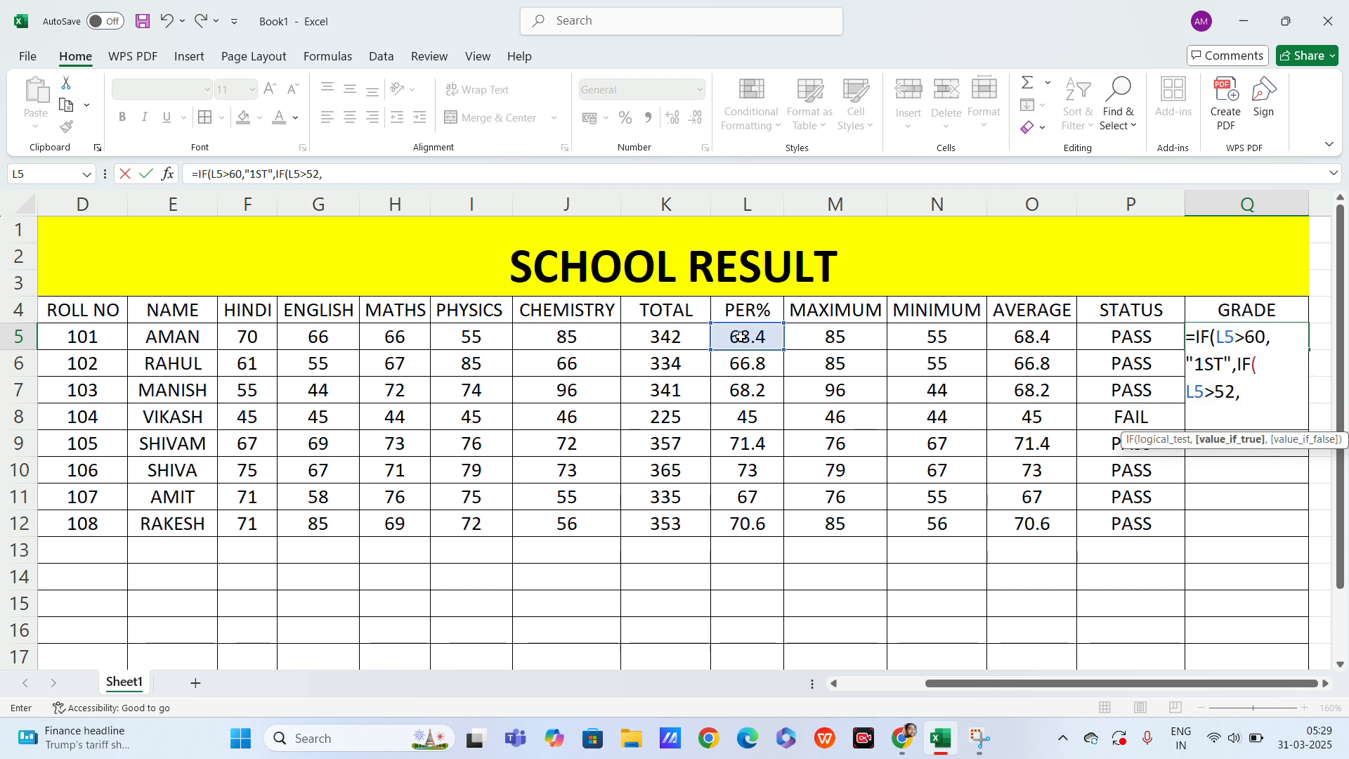
pyautogui.write('"2')
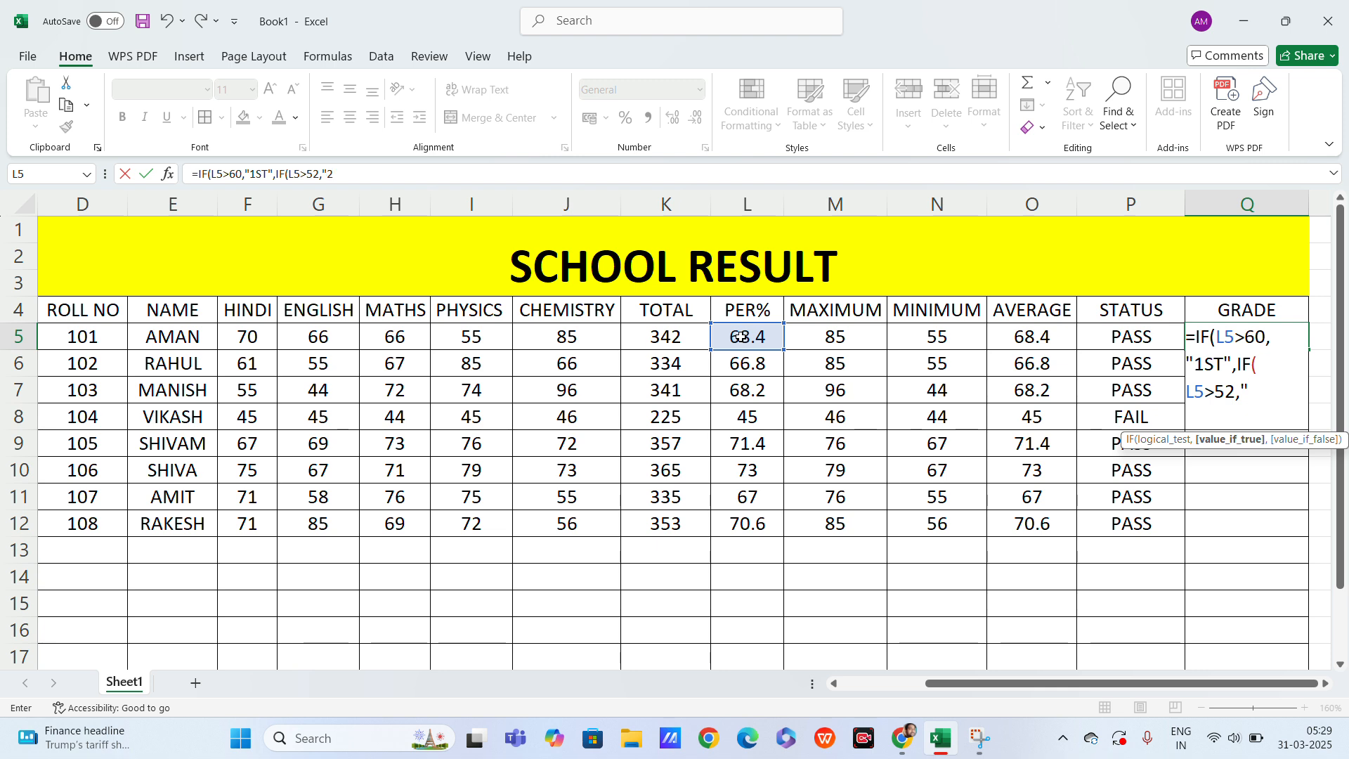
pyautogui.write('N')
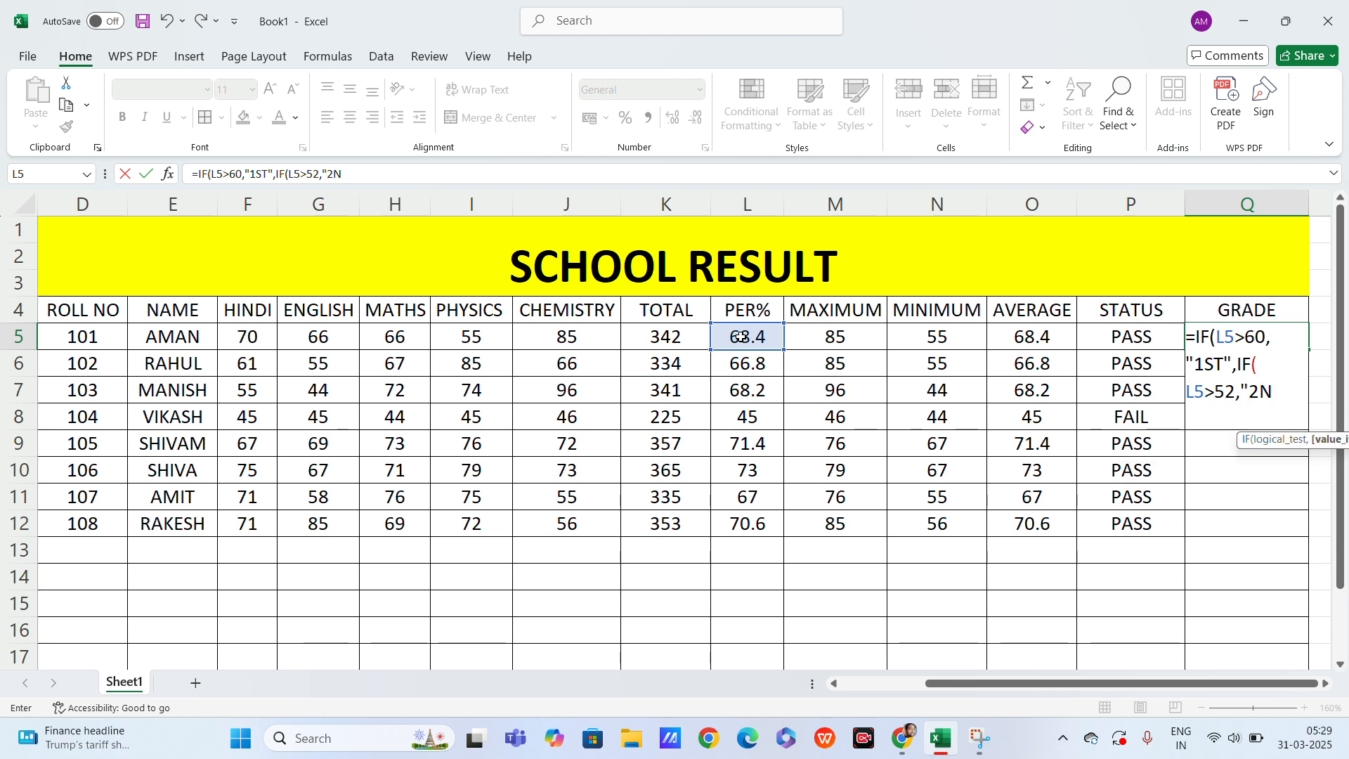
pyautogui.write('D",')
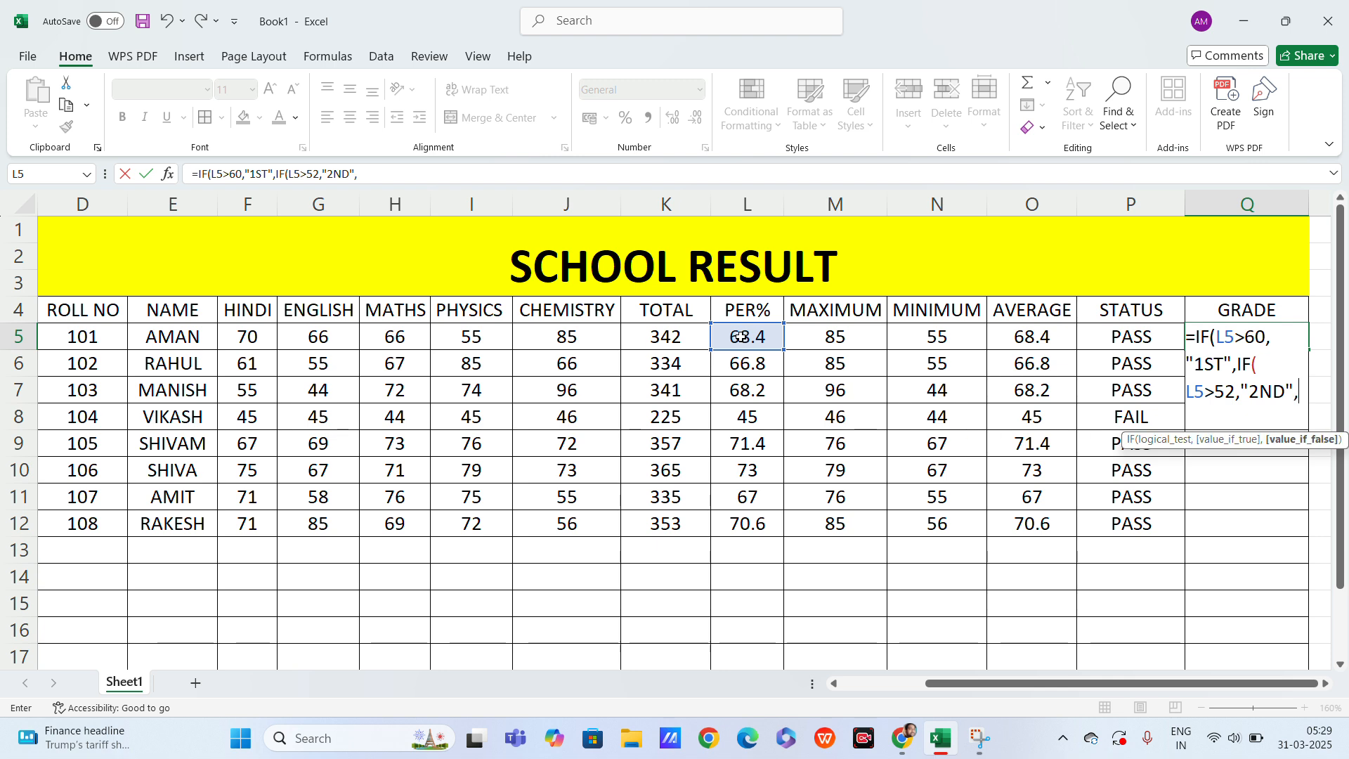
# Finish the Q5 formula with a nested IF(L5<52,"3RD"))) and fill it down the GRADE column to Q12
pyautogui.write('IF(')
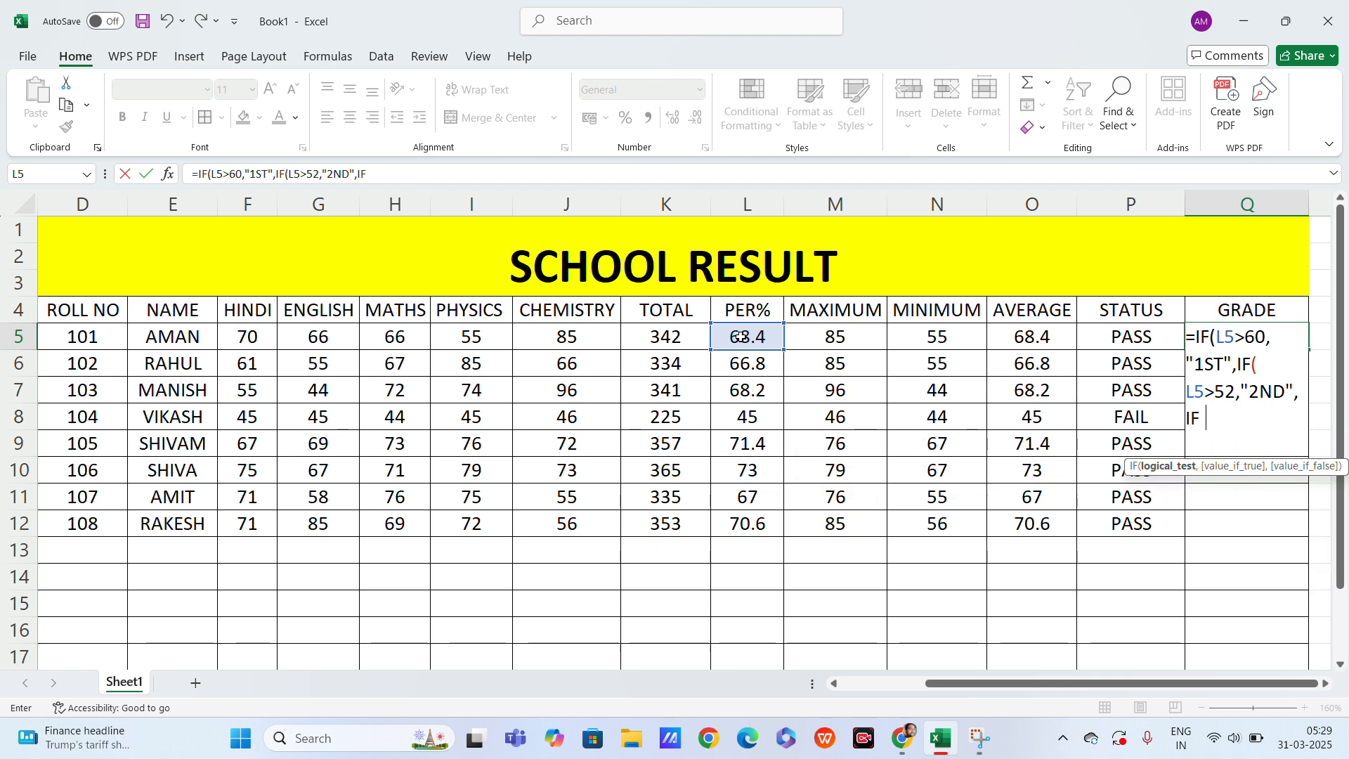
pyautogui.click(741, 337)
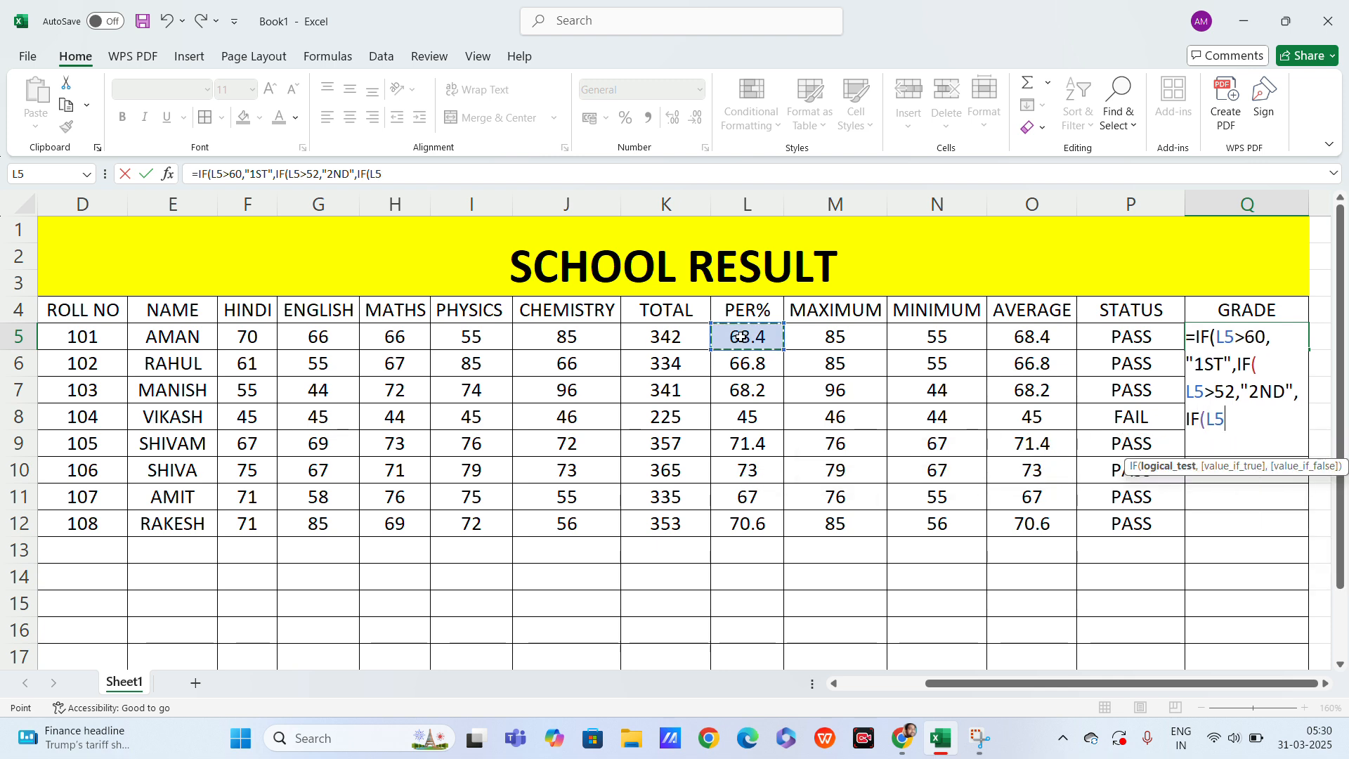
pyautogui.write('<52,')
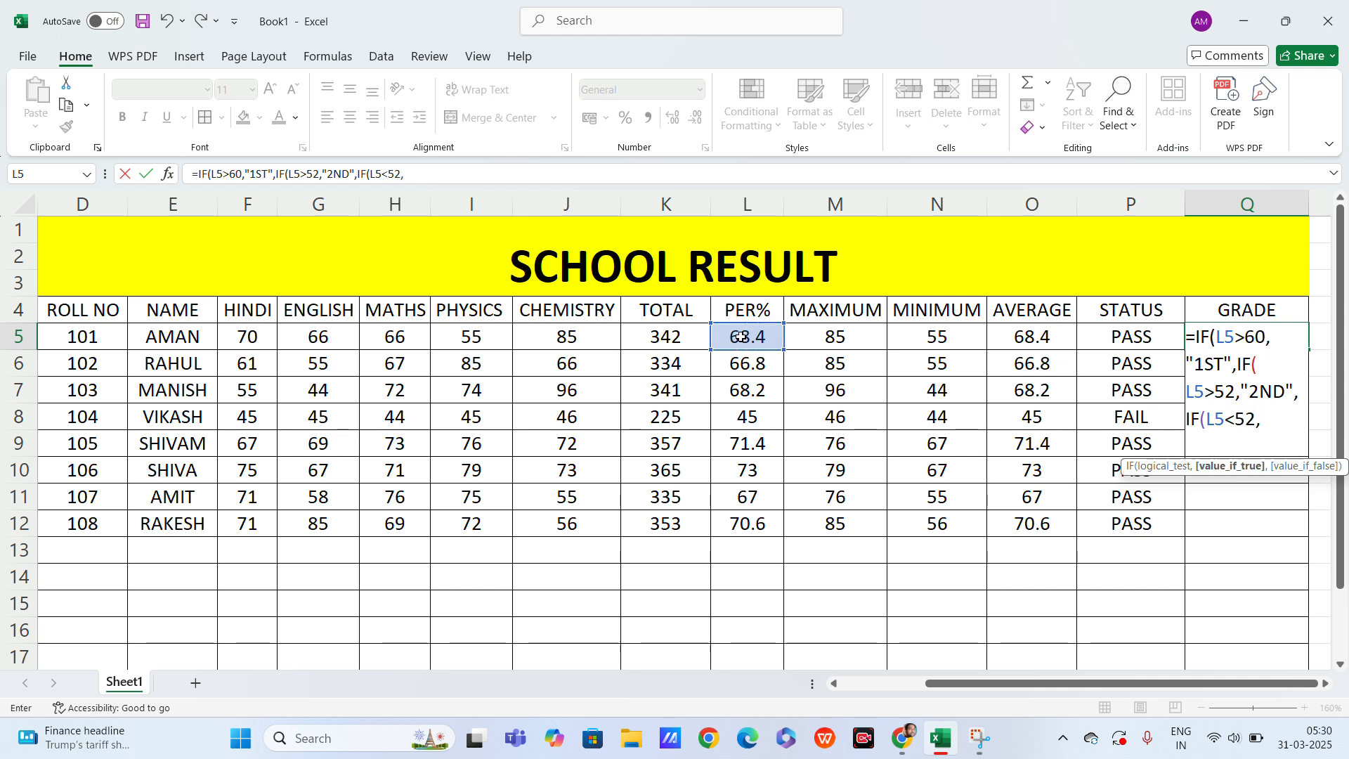
pyautogui.write('"3RD"')
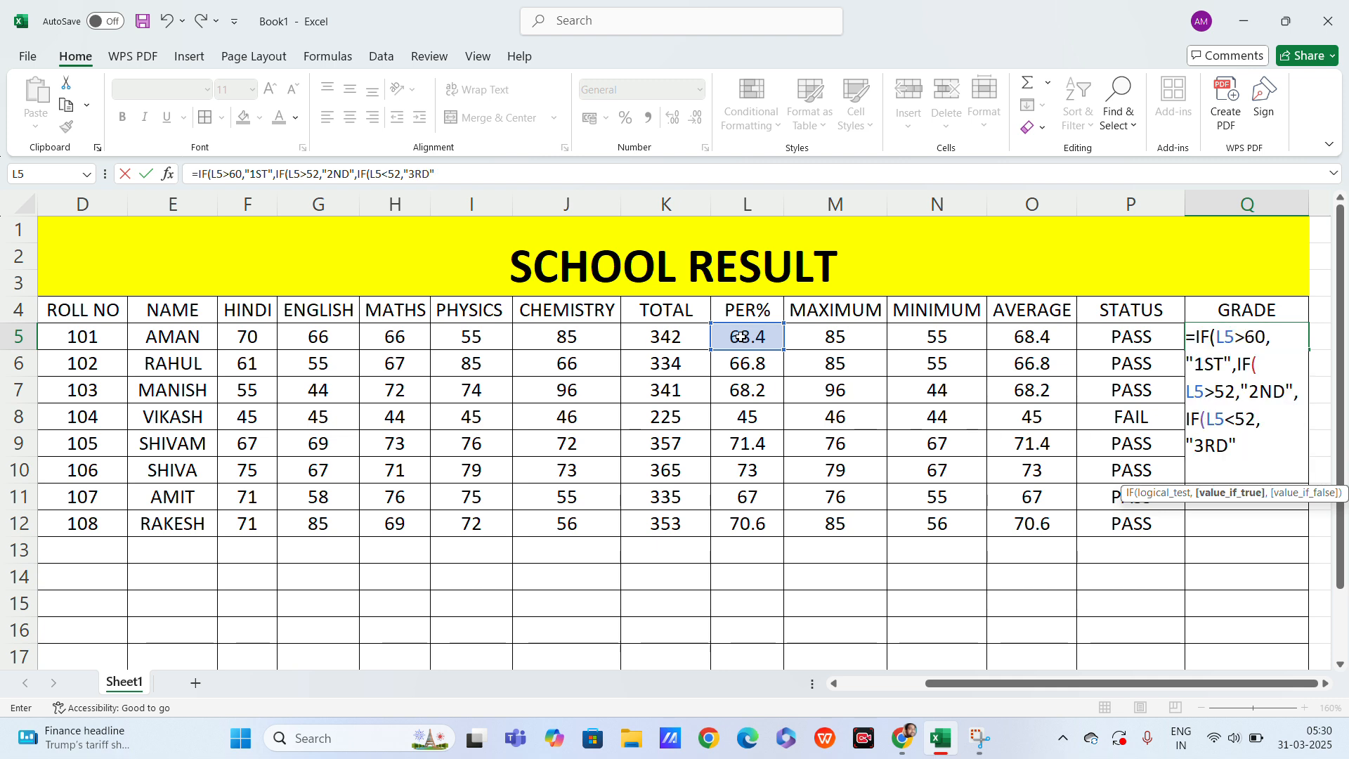
pyautogui.write(')))')
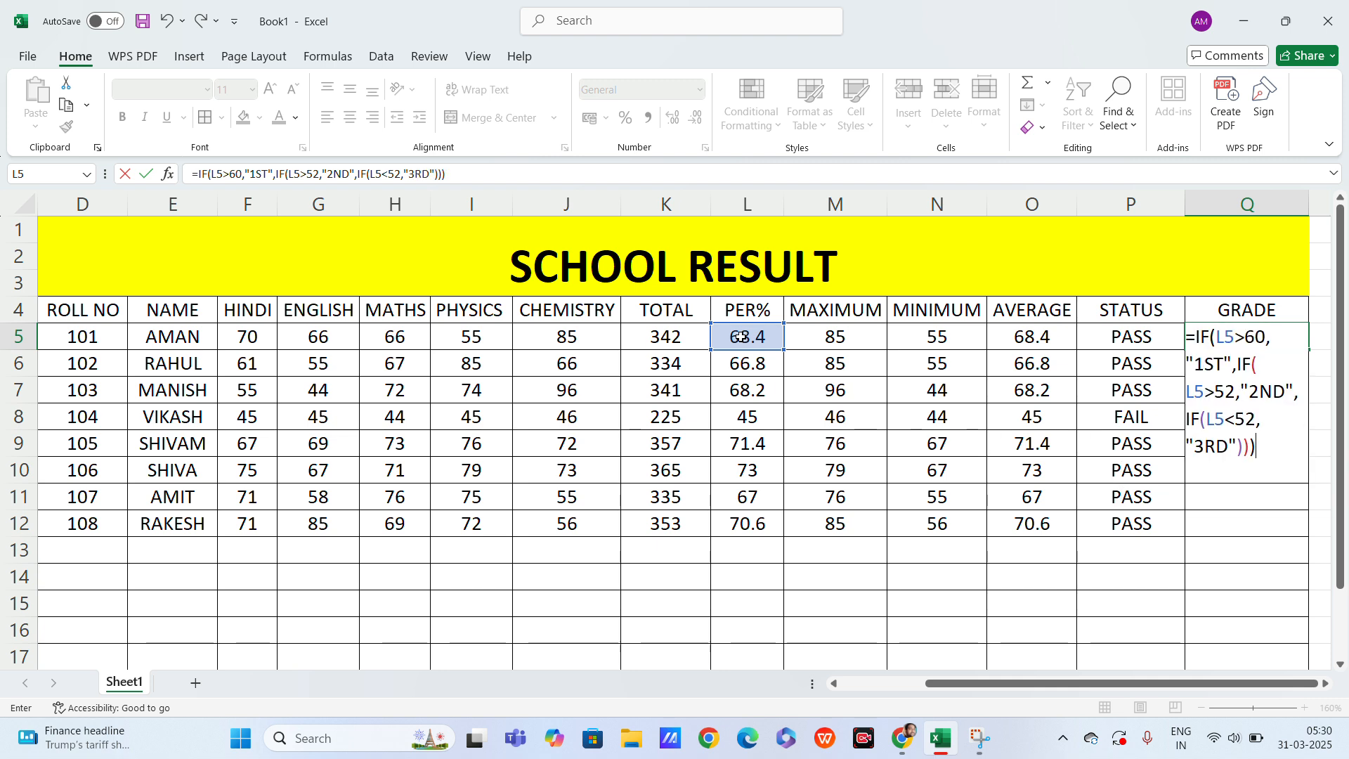
pyautogui.press('Return')
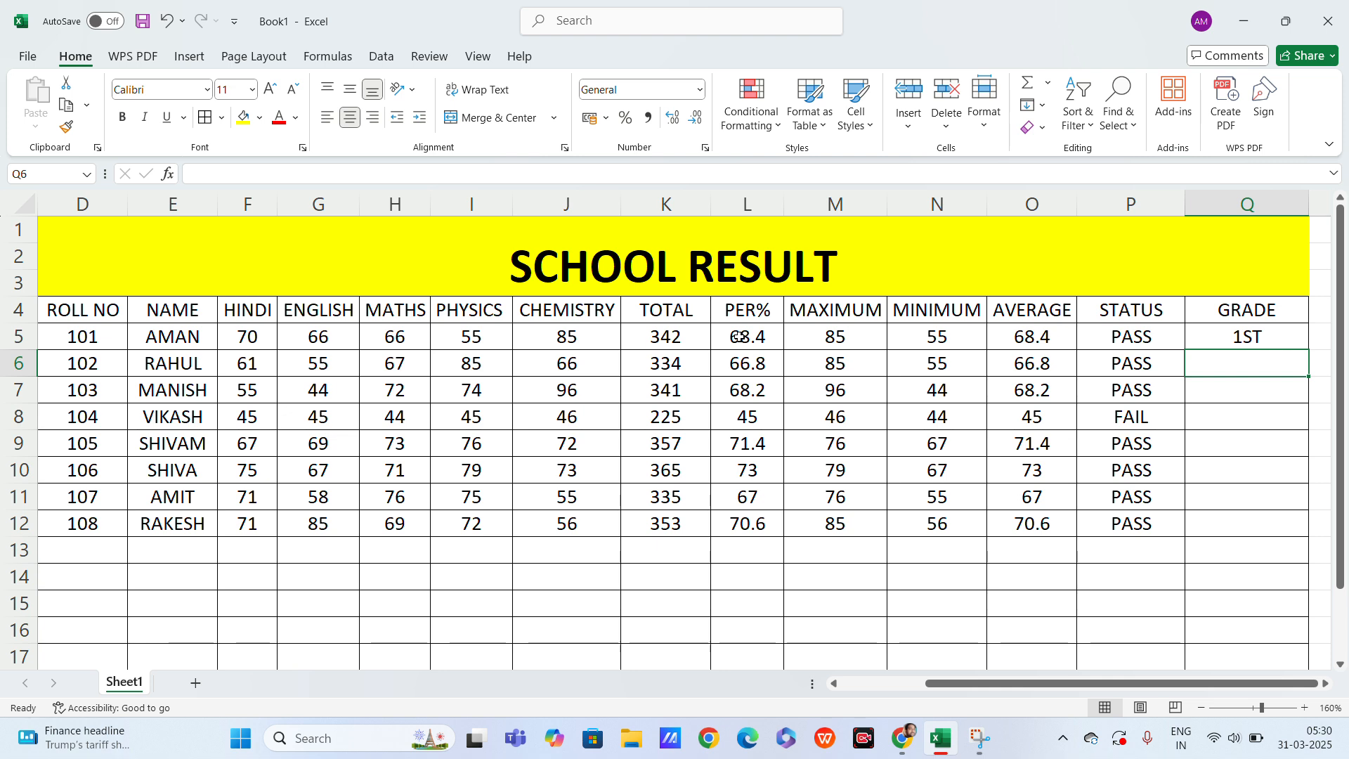
pyautogui.click(1217, 337)
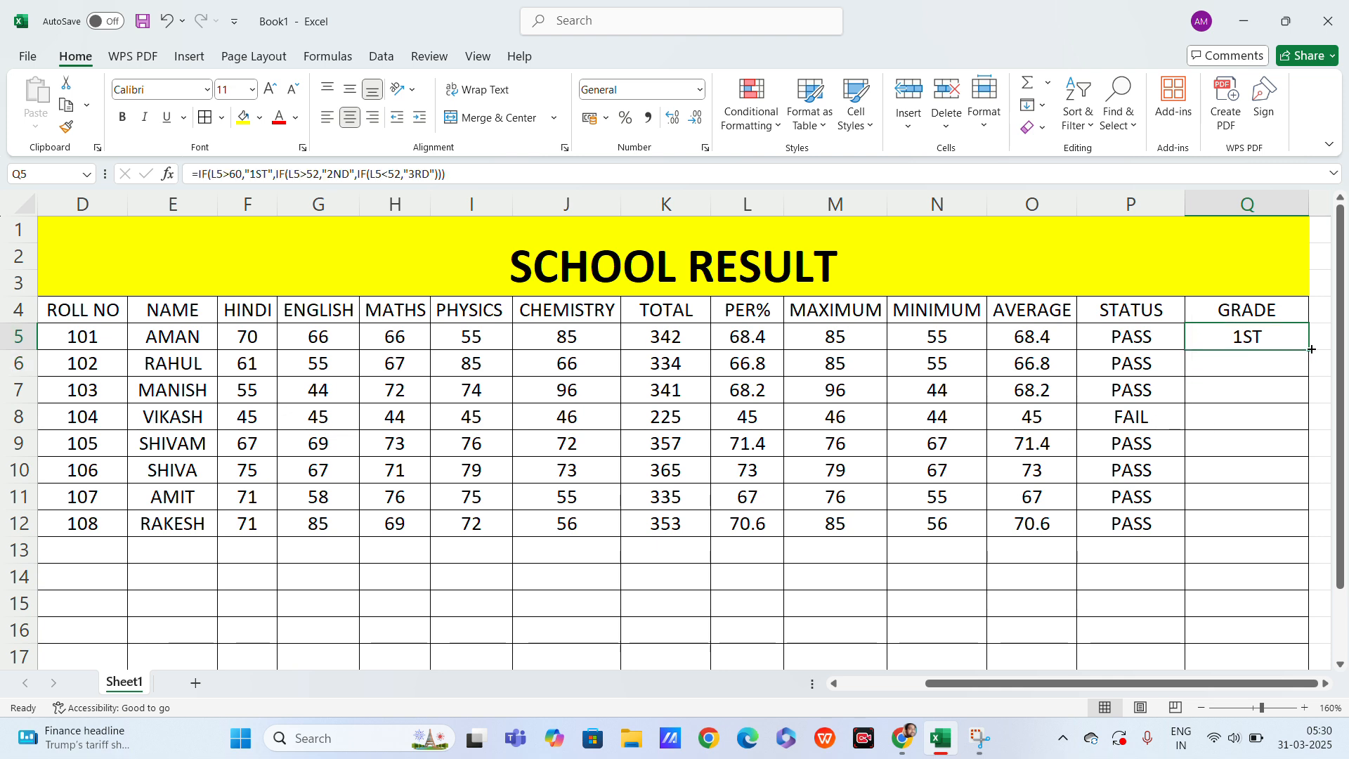
pyautogui.moveTo(1311, 349); pyautogui.dragTo(1306, 529)
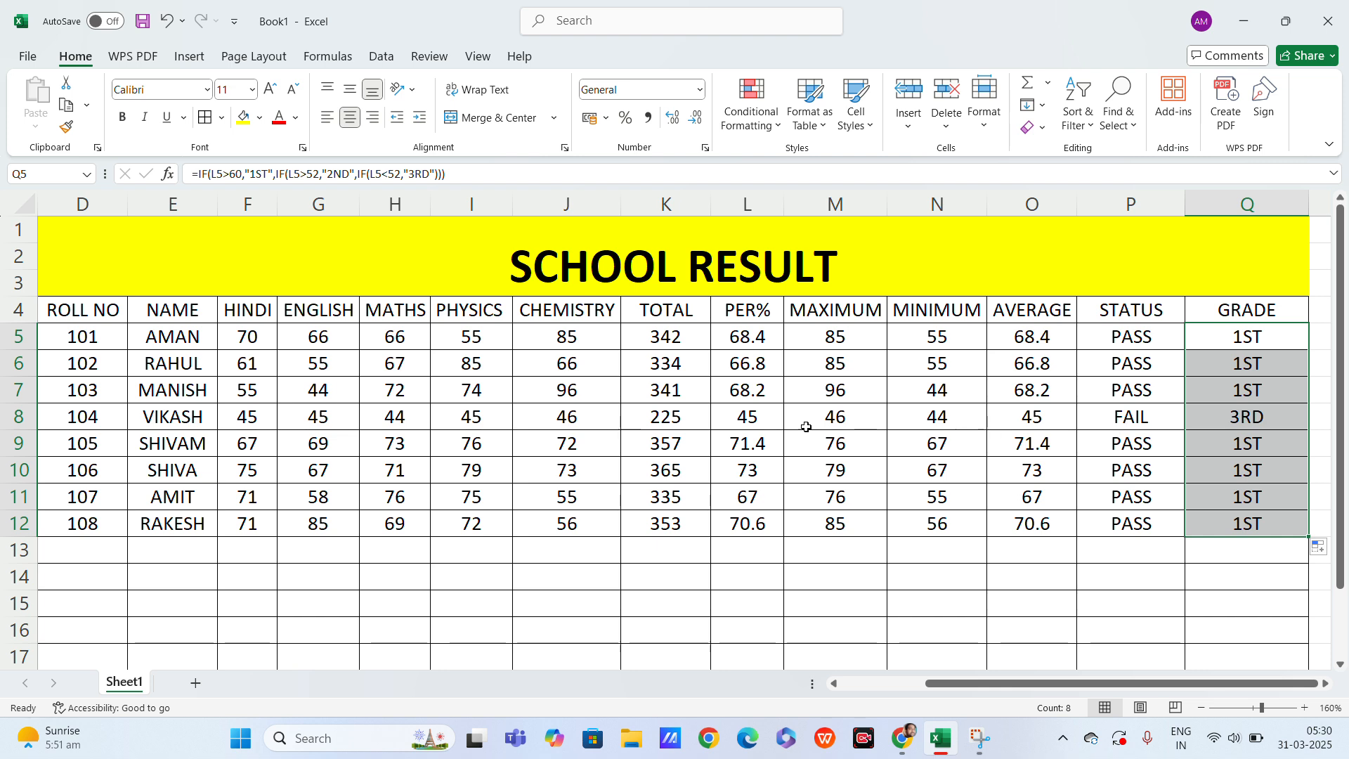
# Set row 8's CHEMISTRY mark to 55, and check the average in O8 and grade formula in Q8
pyautogui.click(575, 419)
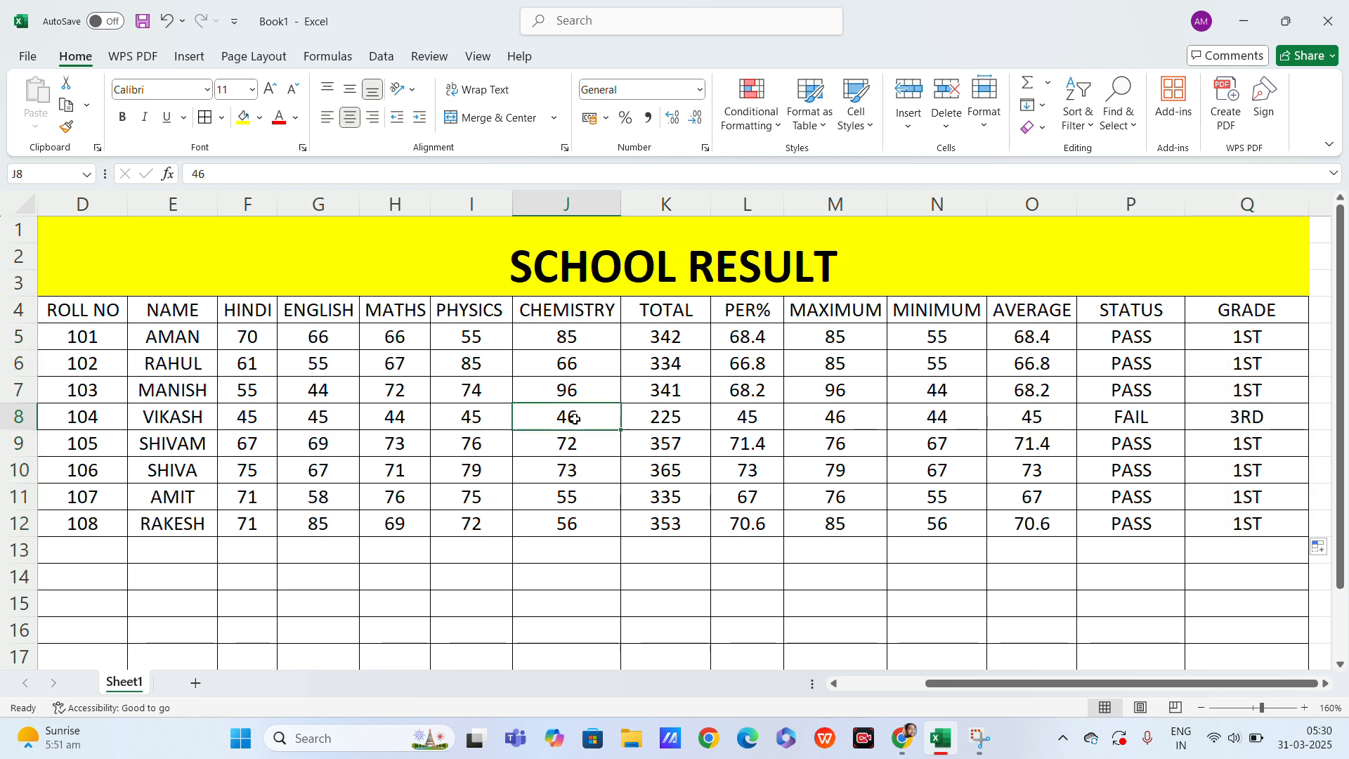
pyautogui.write('55')
pyautogui.press('Return')
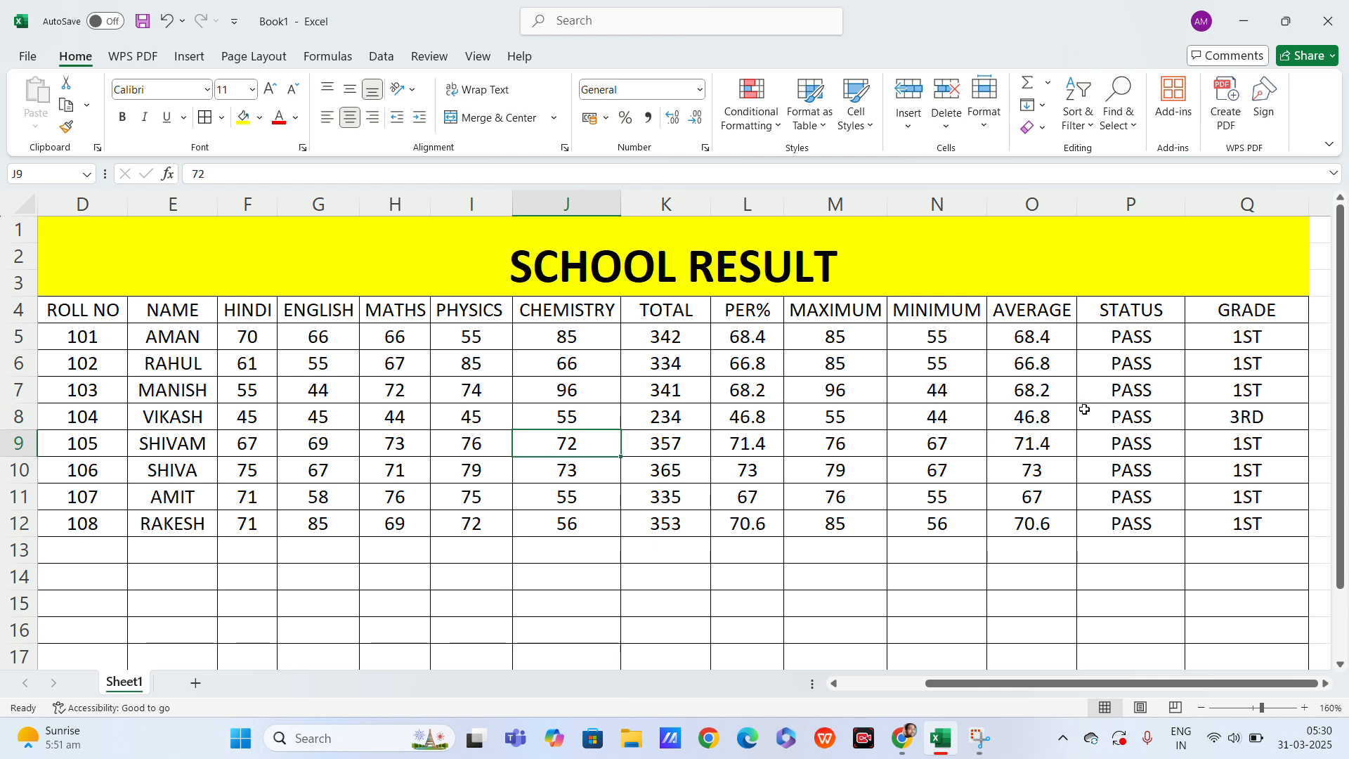
pyautogui.click(1024, 418)
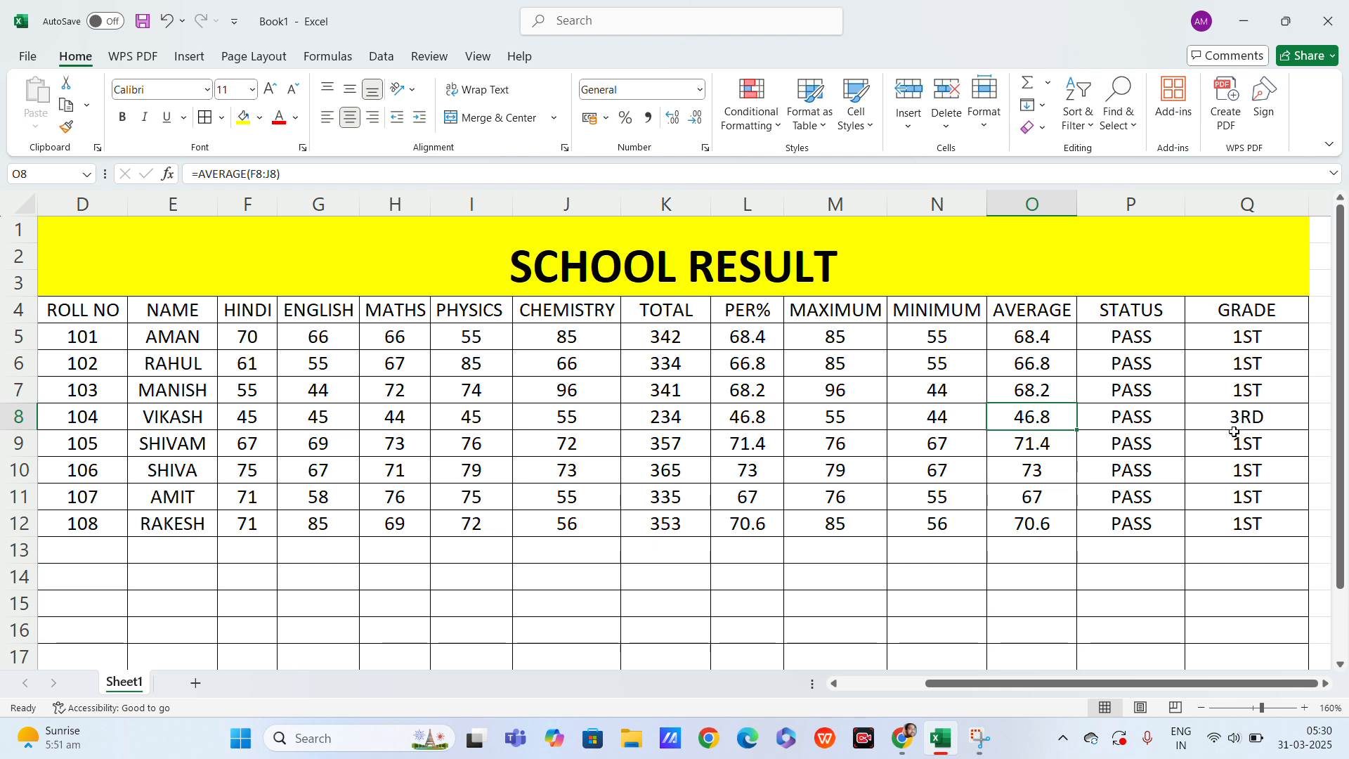
pyautogui.click(1194, 418)
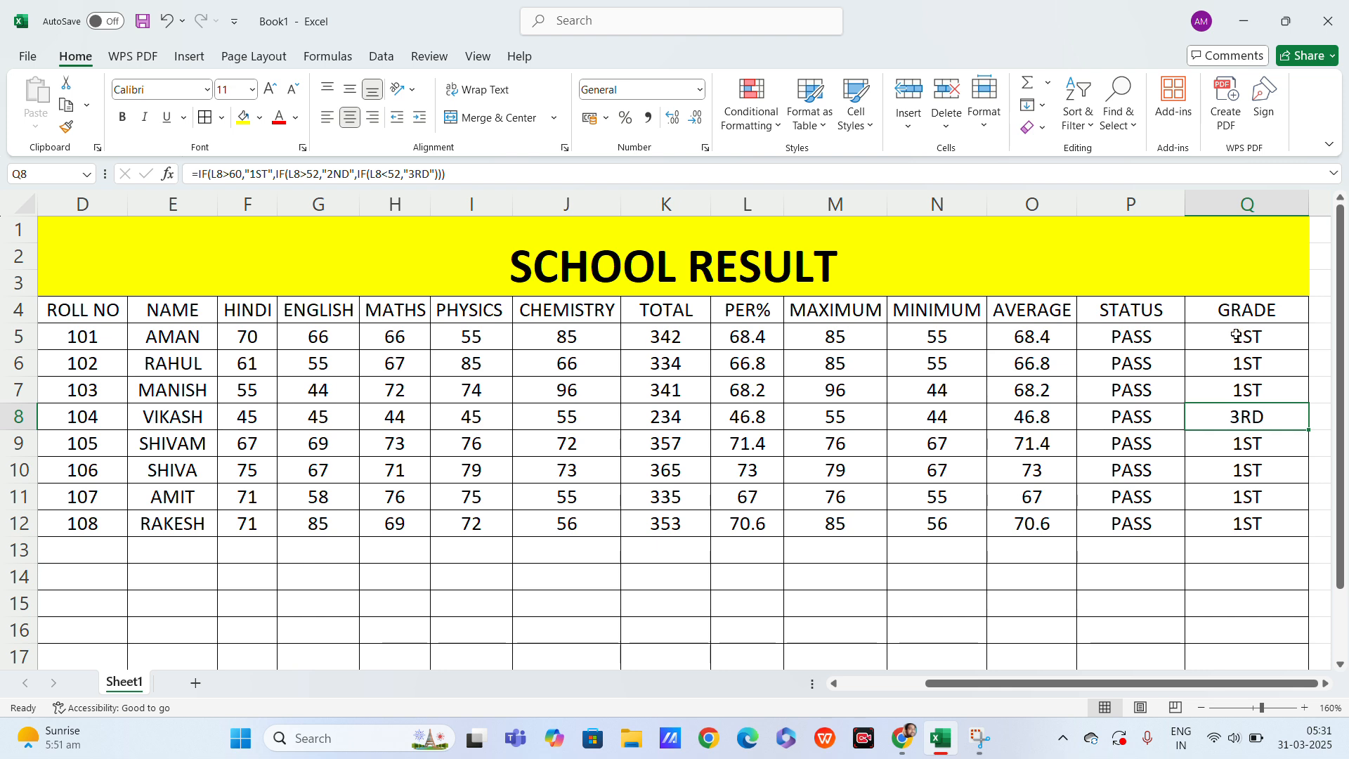
# Apply a Text That Contains conditional formatting rule to grades Q5:Q12, giving cells containing 1ST a Green Fill with Dark Green Text
pyautogui.moveTo(1238, 336); pyautogui.dragTo(1240, 523)
pyautogui.click(1244, 576)
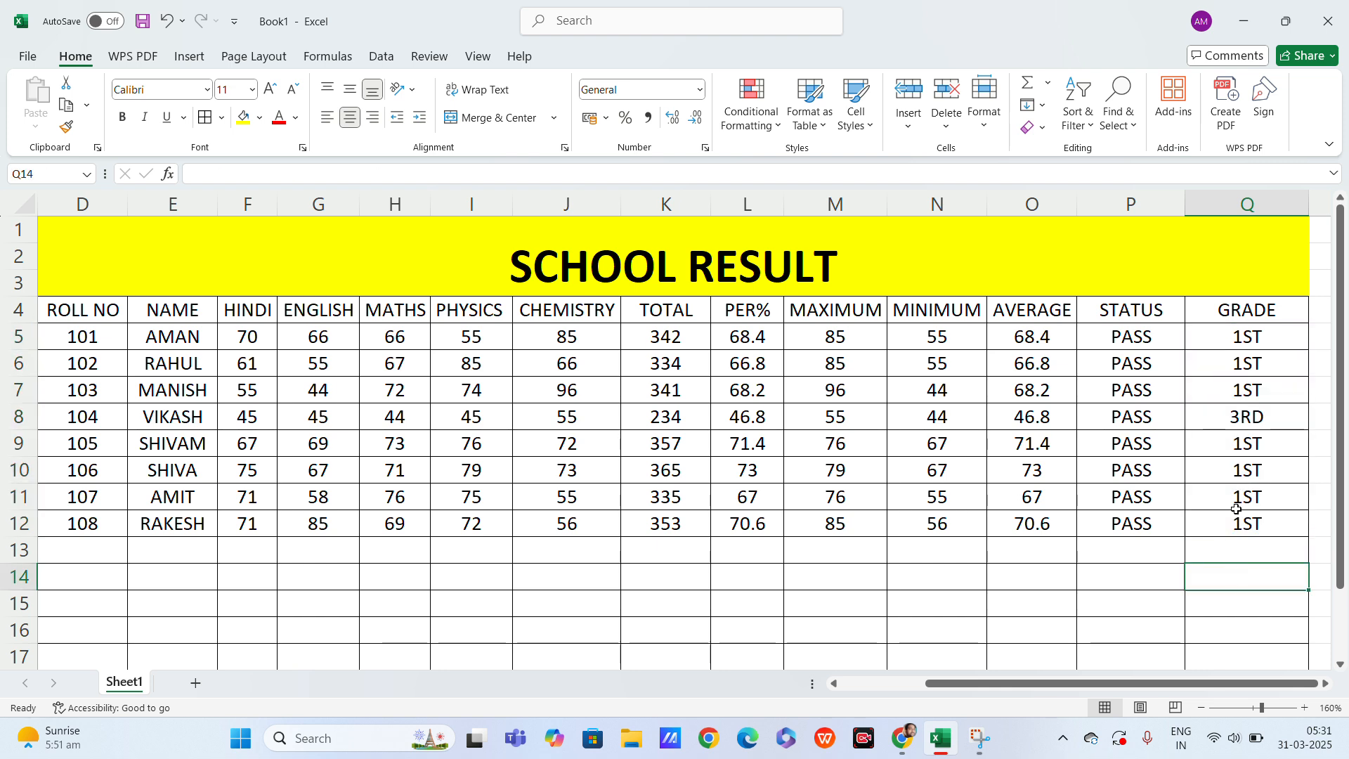
pyautogui.moveTo(1230, 335); pyautogui.dragTo(1239, 524)
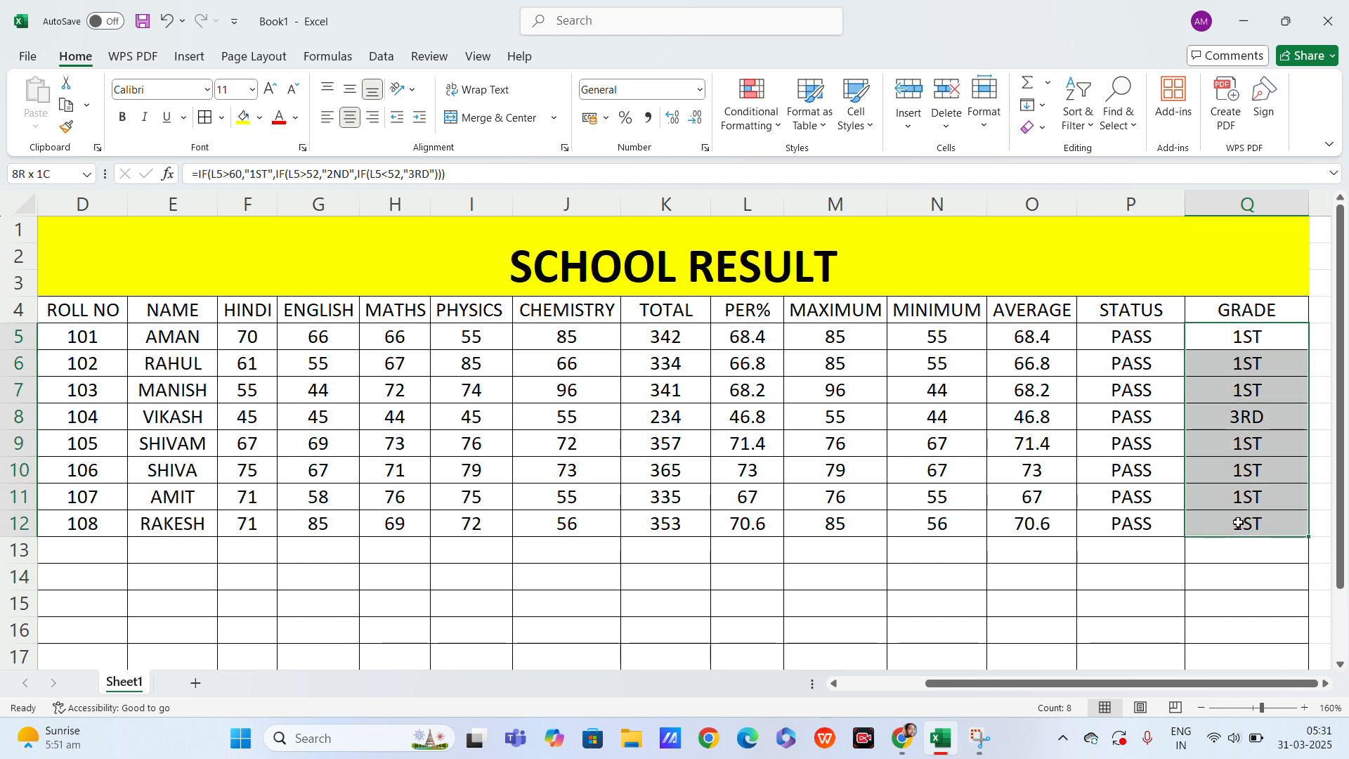
pyautogui.click(768, 132)
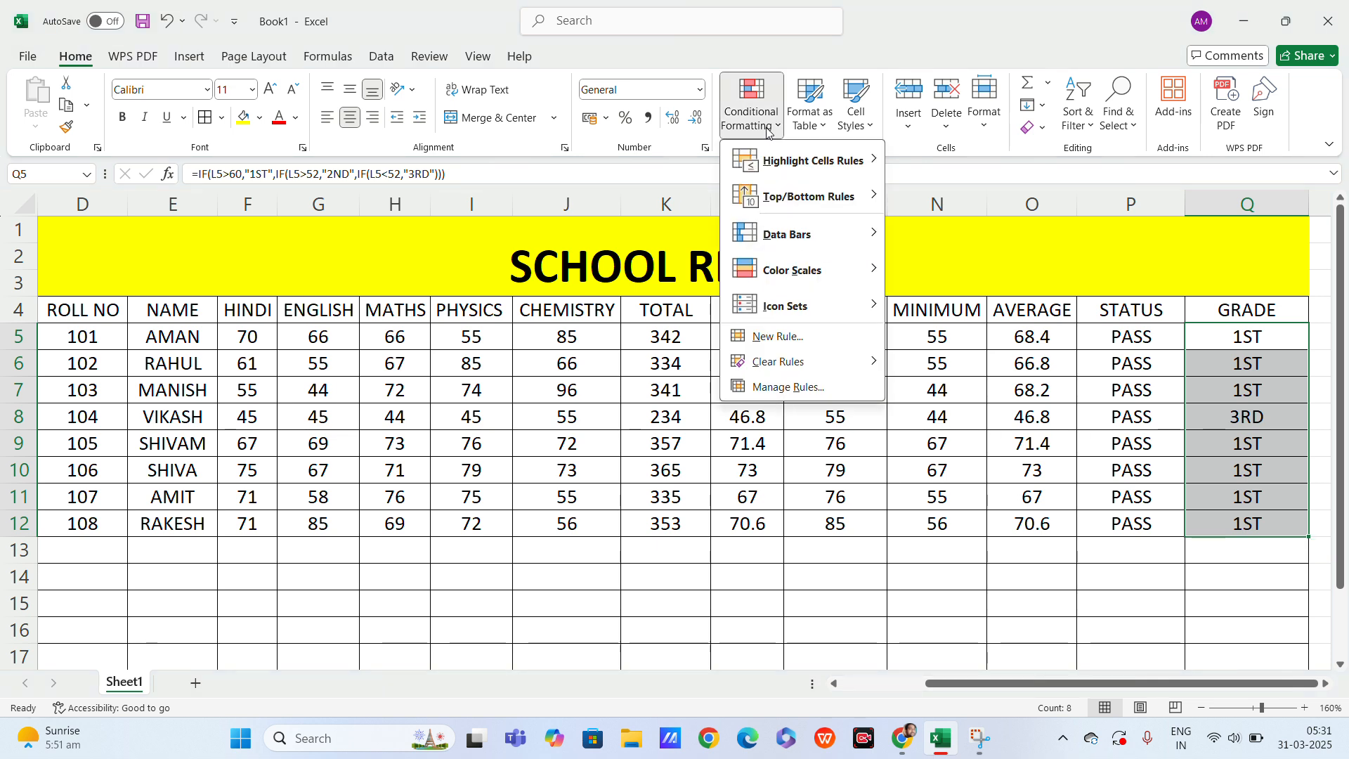
pyautogui.moveTo(770, 166)
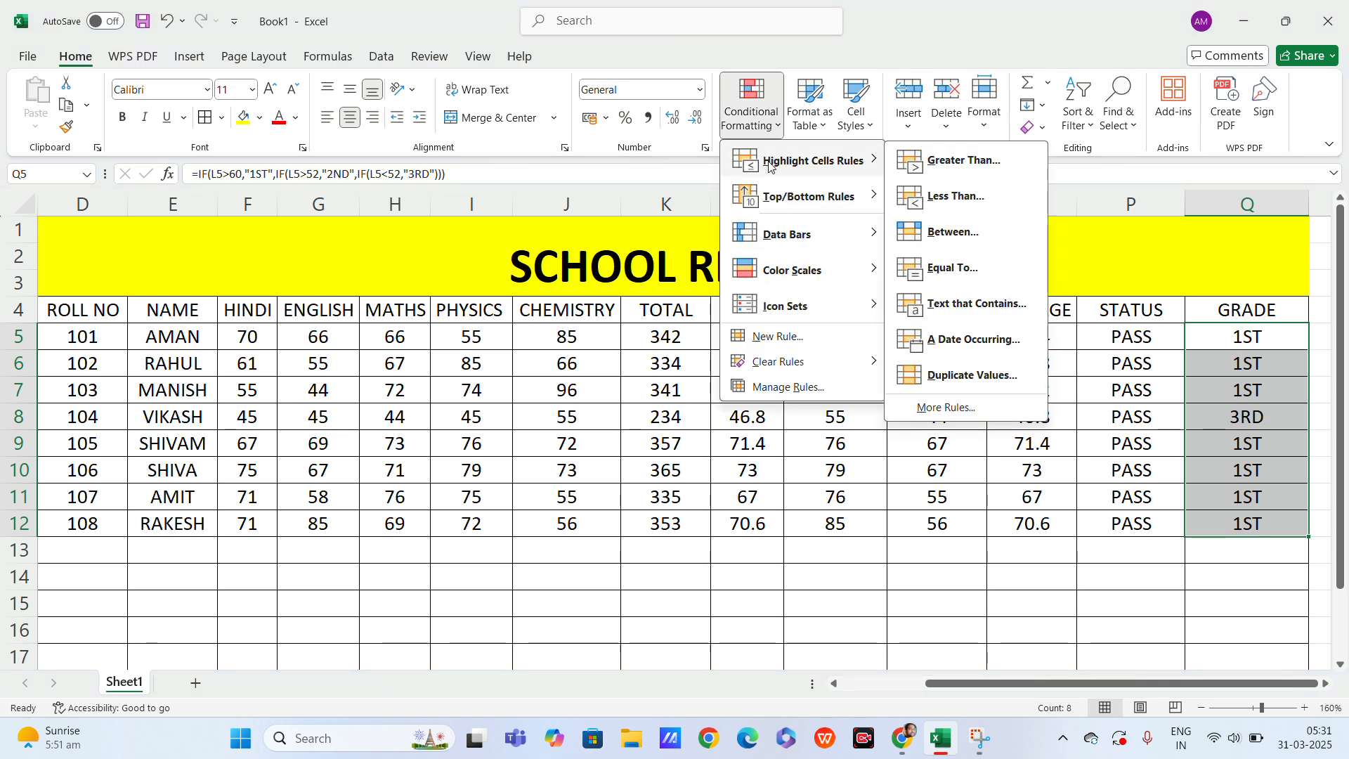
pyautogui.click(957, 311)
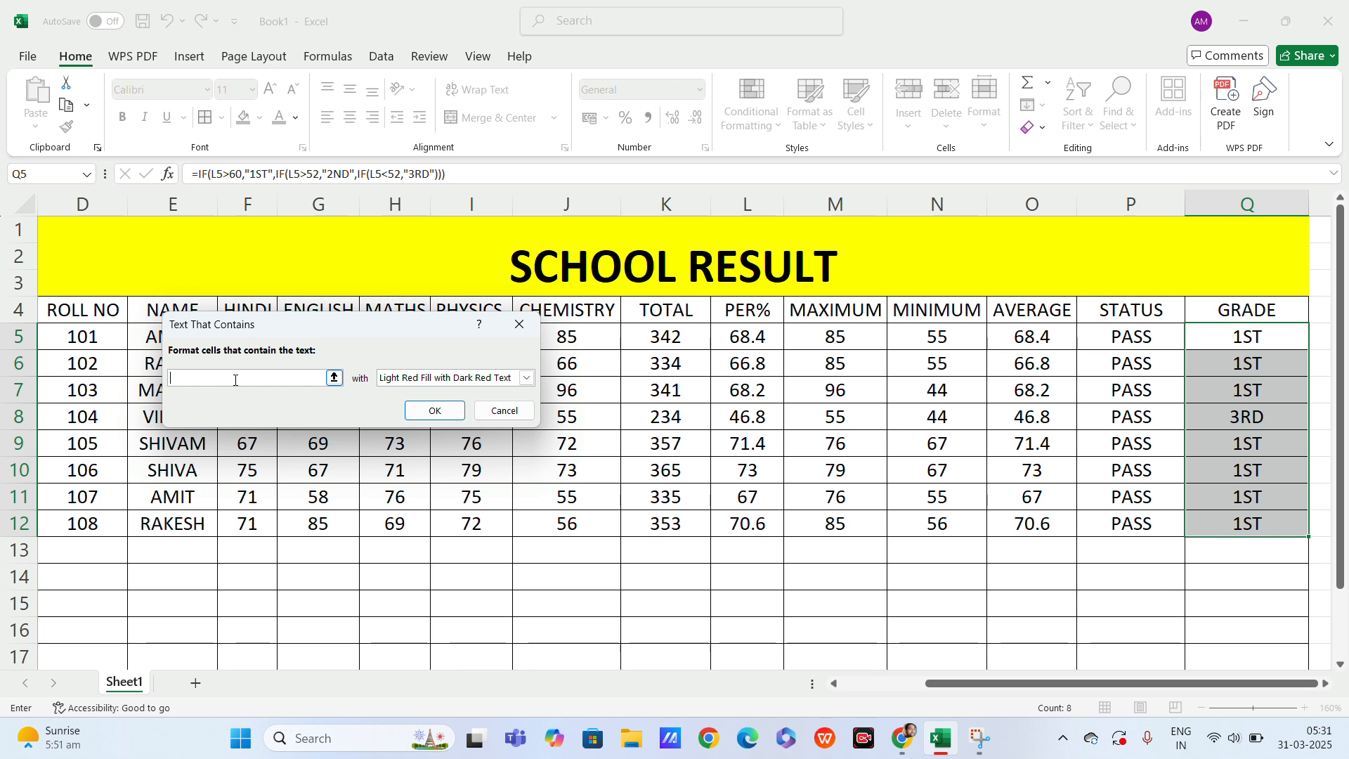
pyautogui.write('1ST')
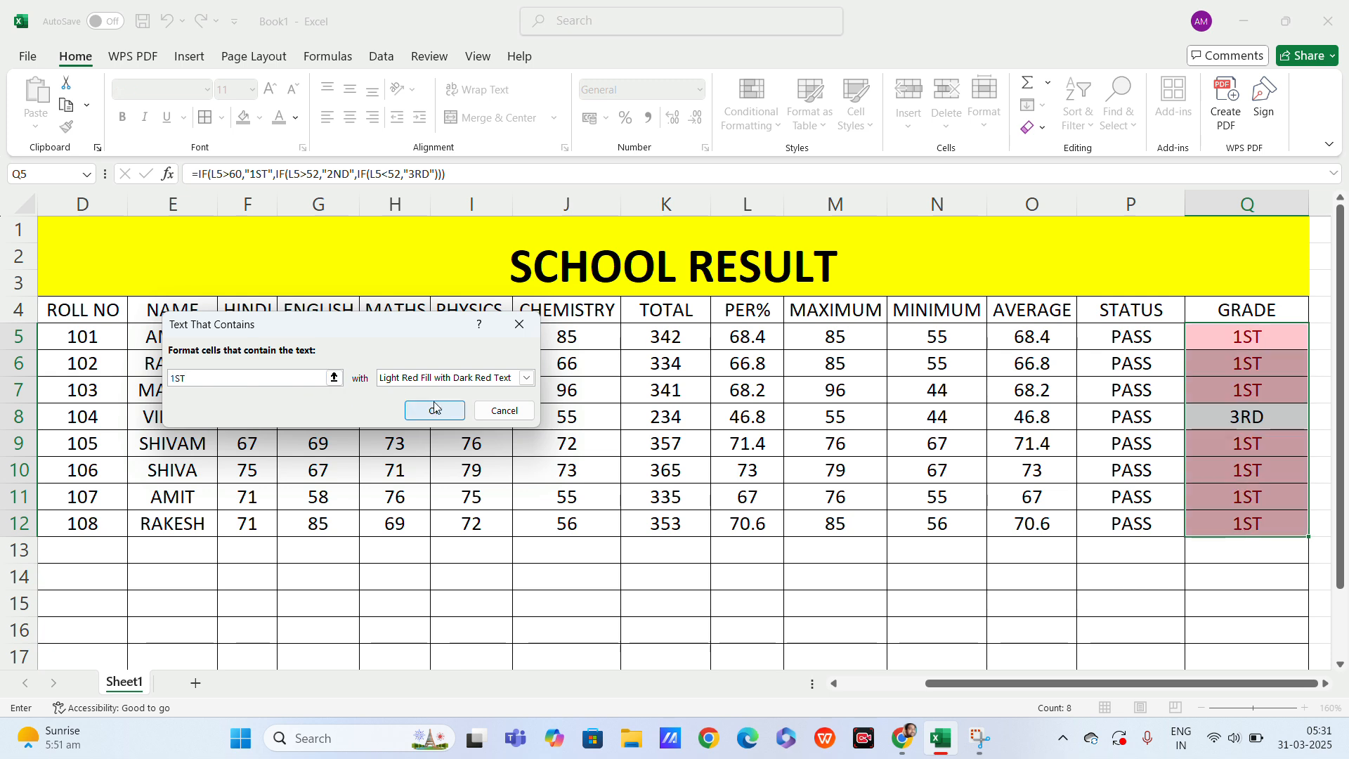
pyautogui.click(525, 379)
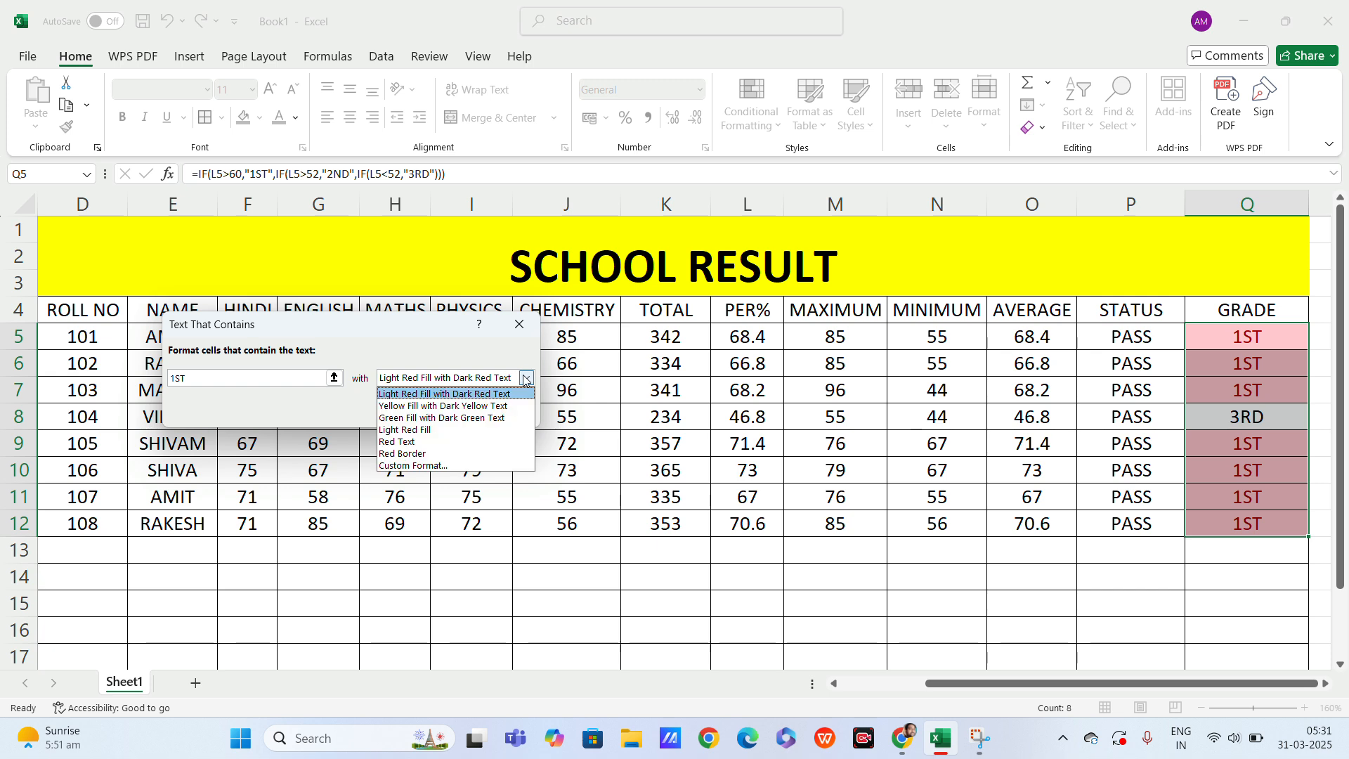
pyautogui.click(482, 418)
pyautogui.click(436, 413)
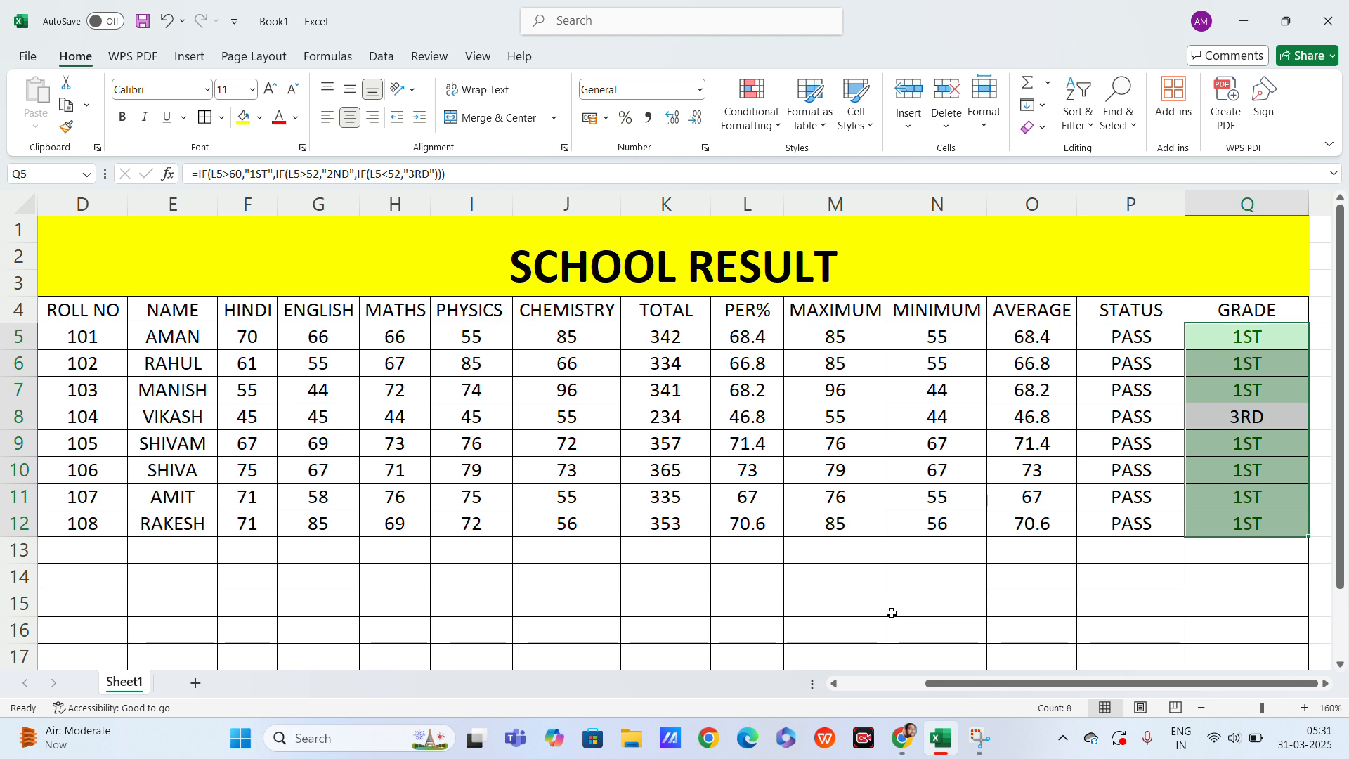
pyautogui.click(891, 613)
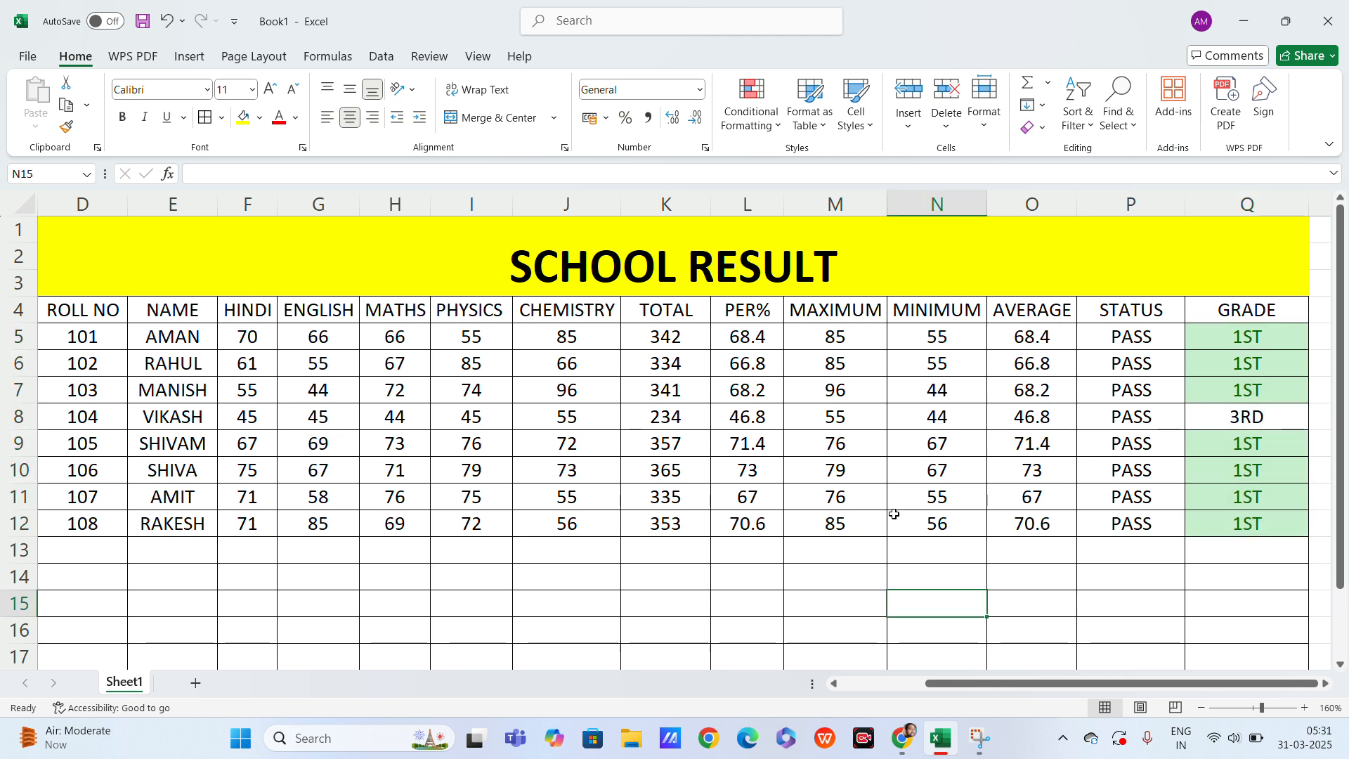